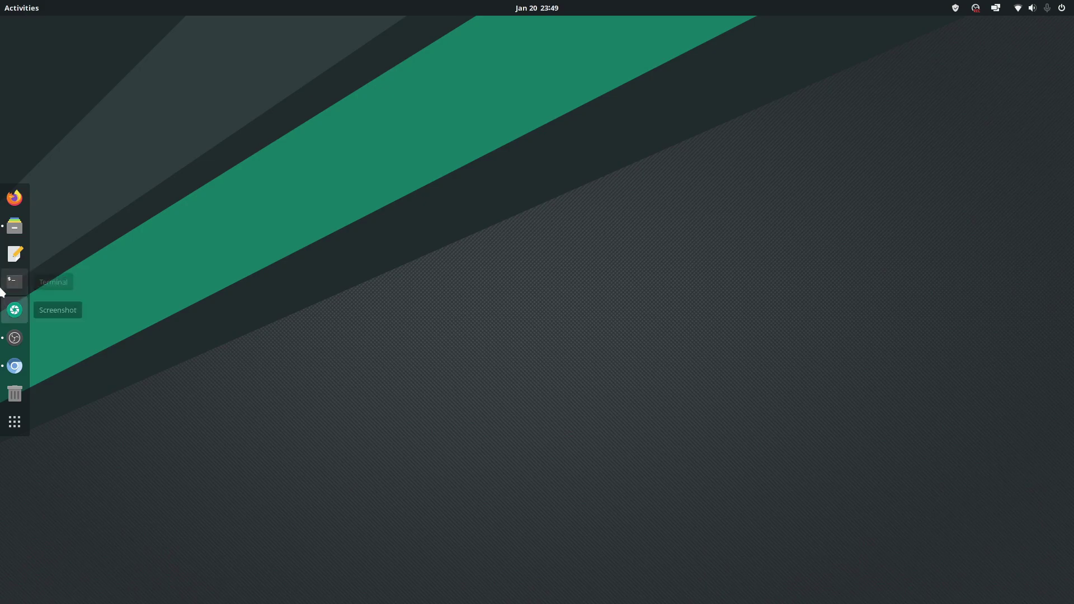
- Open a terminal and reinstall fakeroot, binutils and patch with sudo pacman -S
{"action": "left_click", "coordinate": [14, 290]}
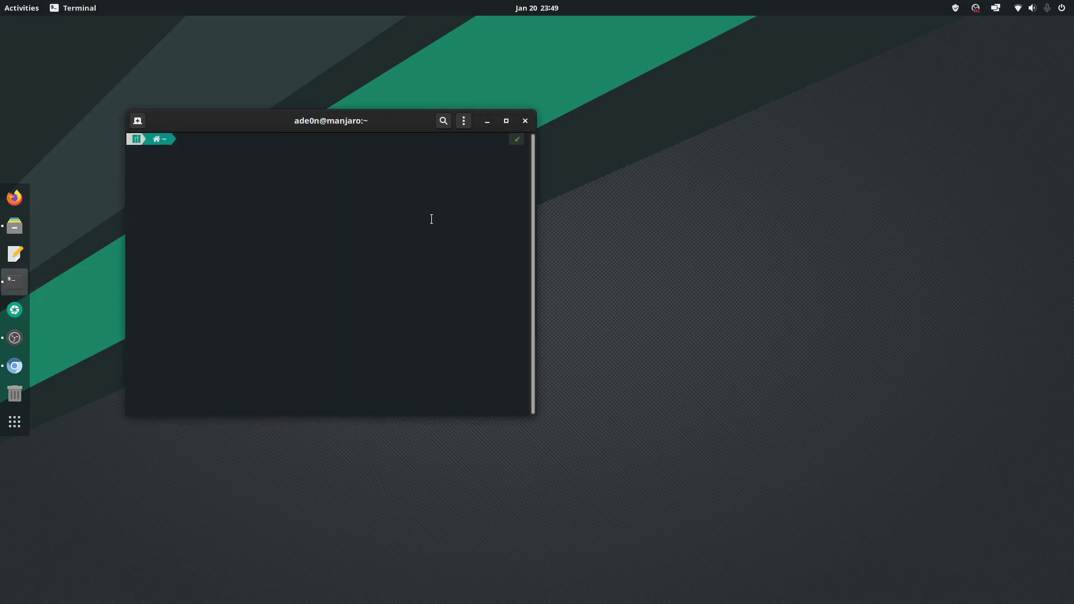
{"action": "type", "text": "sudo pacman -S makeroot binutils patch"}
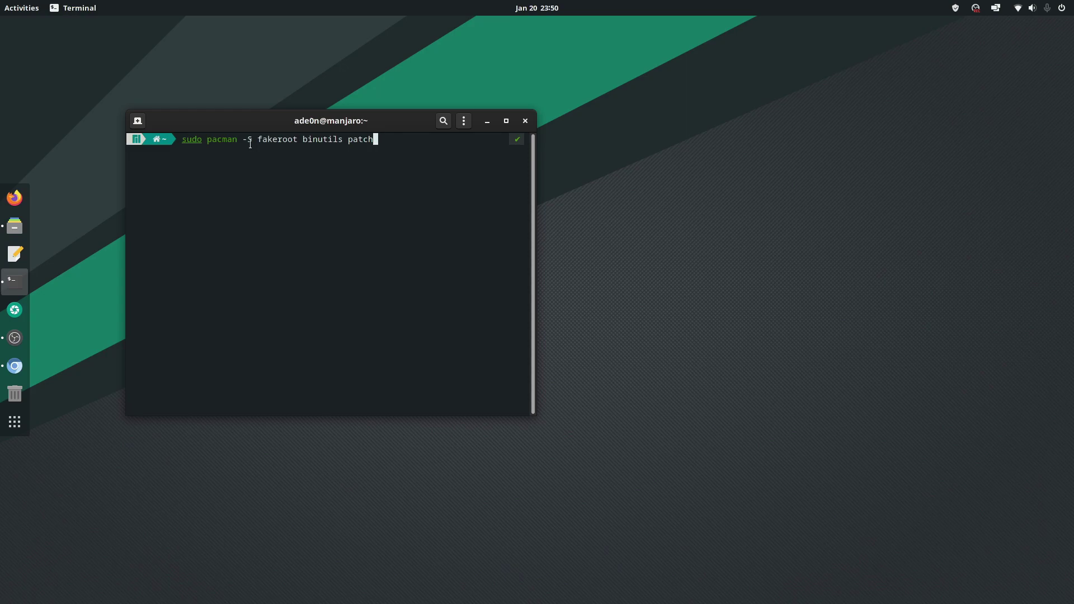
{"action": "key", "text": "Return"}
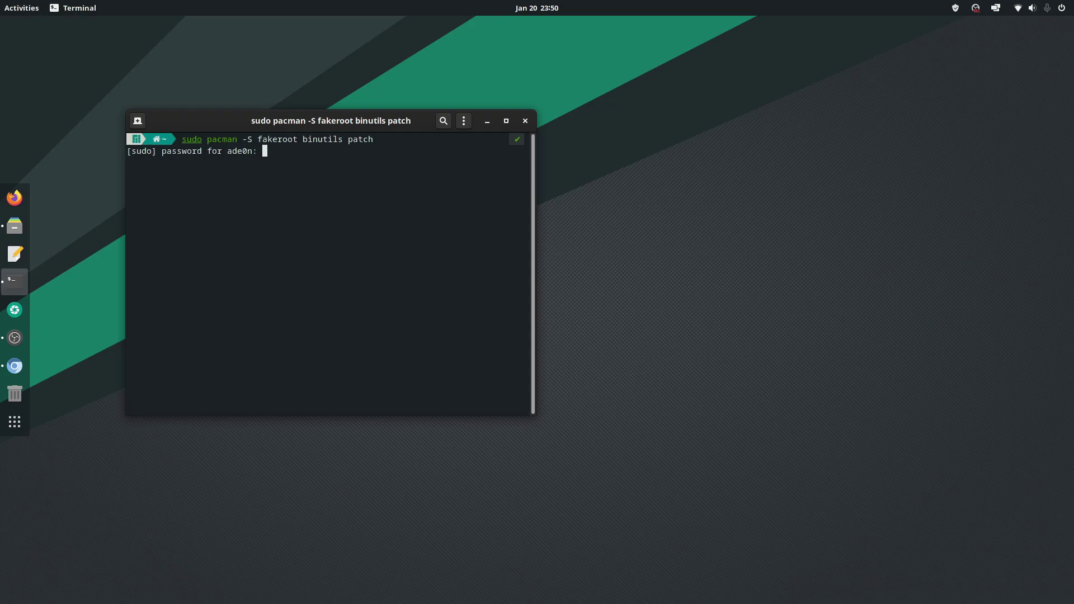
{"action": "key", "text": "Return"}
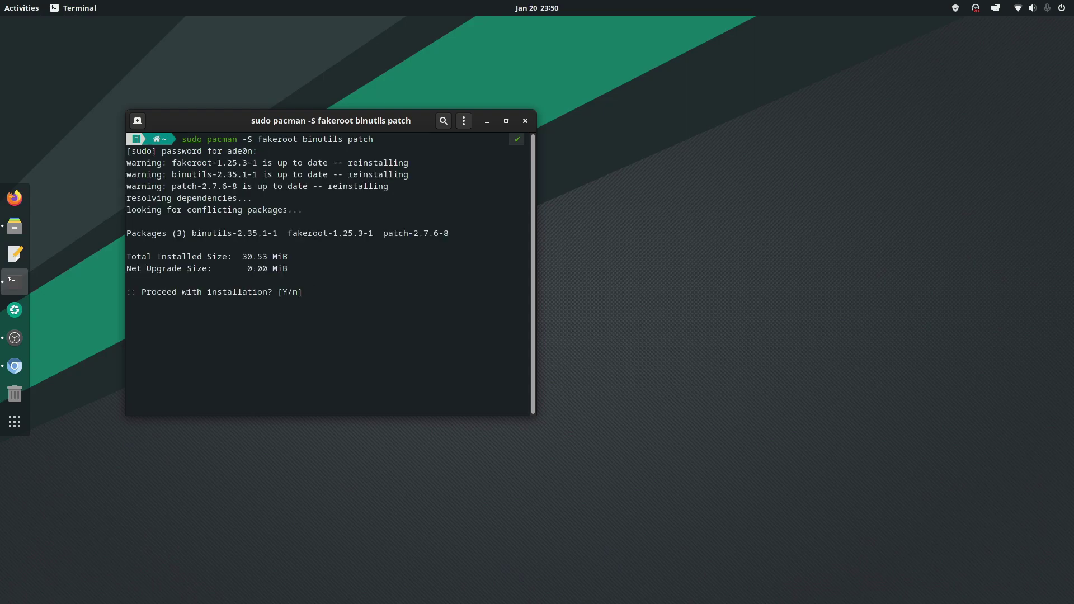
{"action": "type", "text": "y"}
{"action": "key", "text": "Return"}
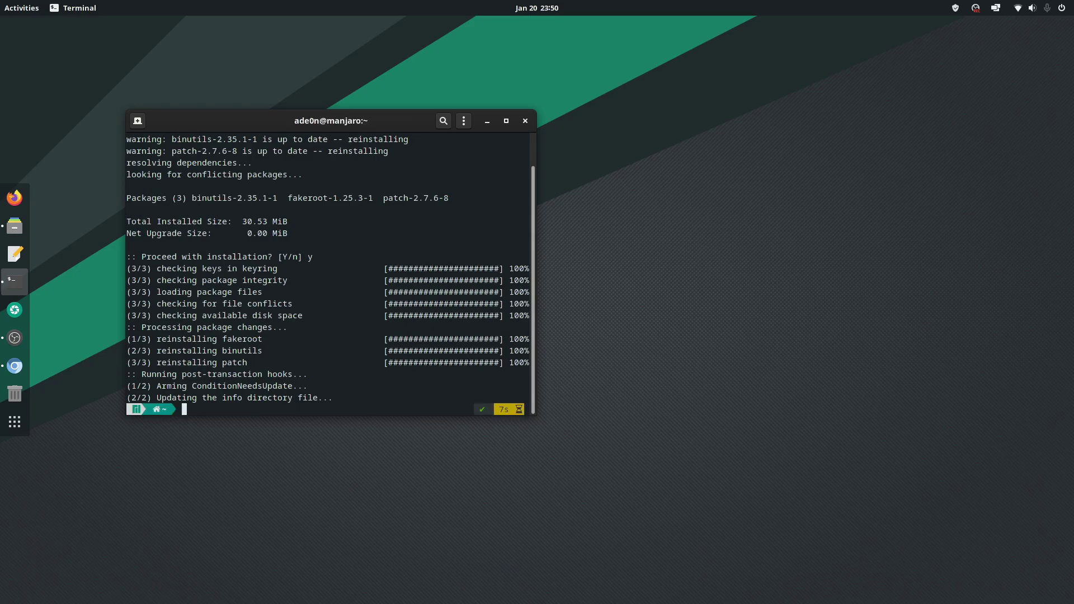
- Reinstall make with sudo pacman -S make, then recall the sudo pacman -S base-devel command
{"action": "key", "text": "Up"}
{"action": "key", "text": "ctrl+u"}
{"action": "type", "text": "sudo pacman -S make"}
{"action": "key", "text": "Return"}
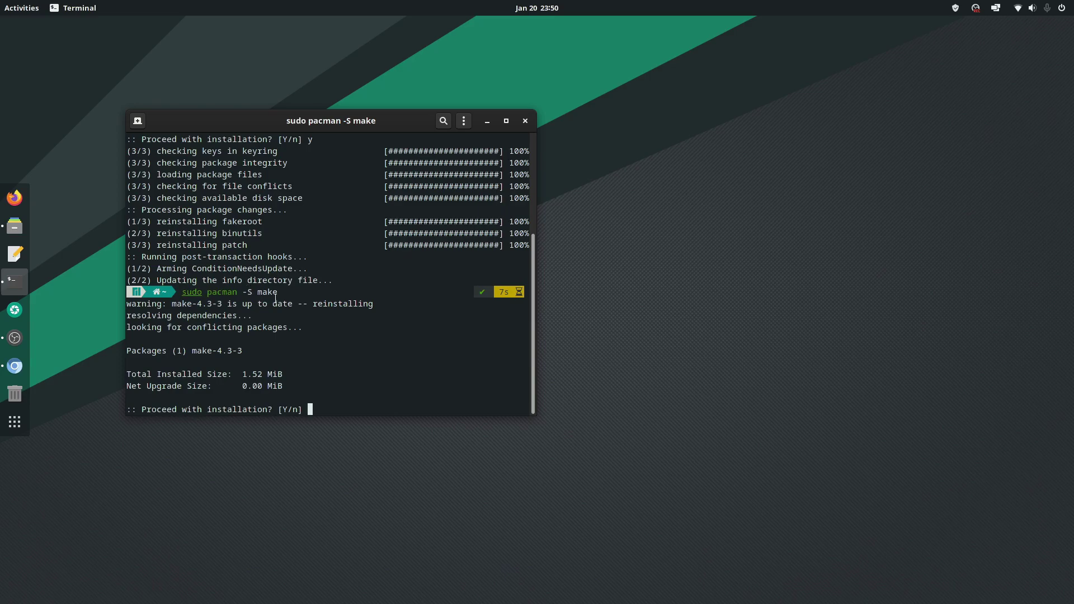
{"action": "type", "text": "y"}
{"action": "key", "text": "Return"}
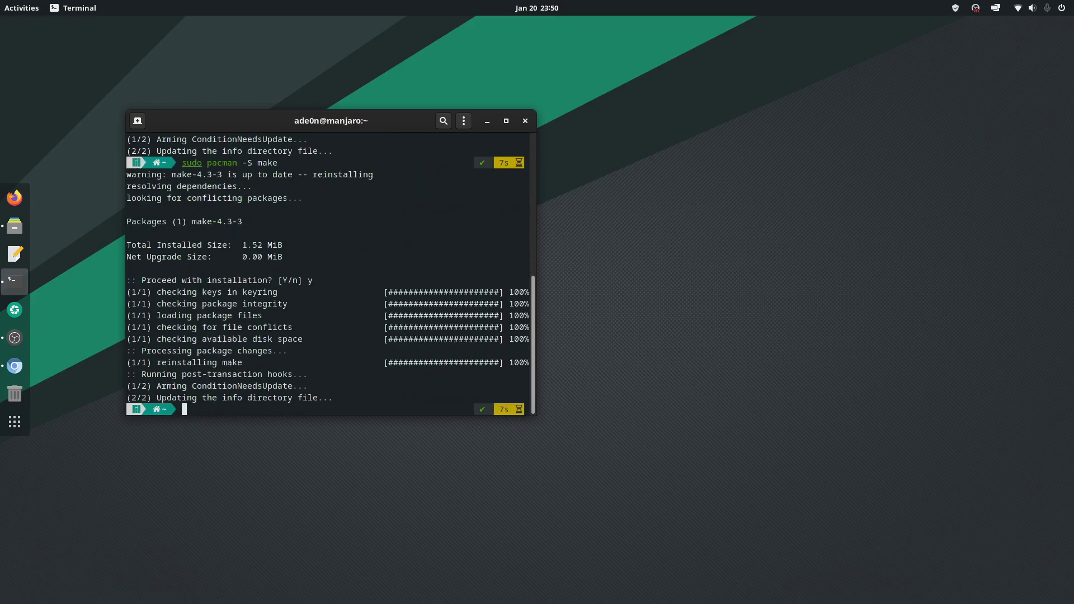
{"action": "key", "text": "Up"}
{"action": "key", "text": "Up"}
{"action": "key", "text": "Up"}
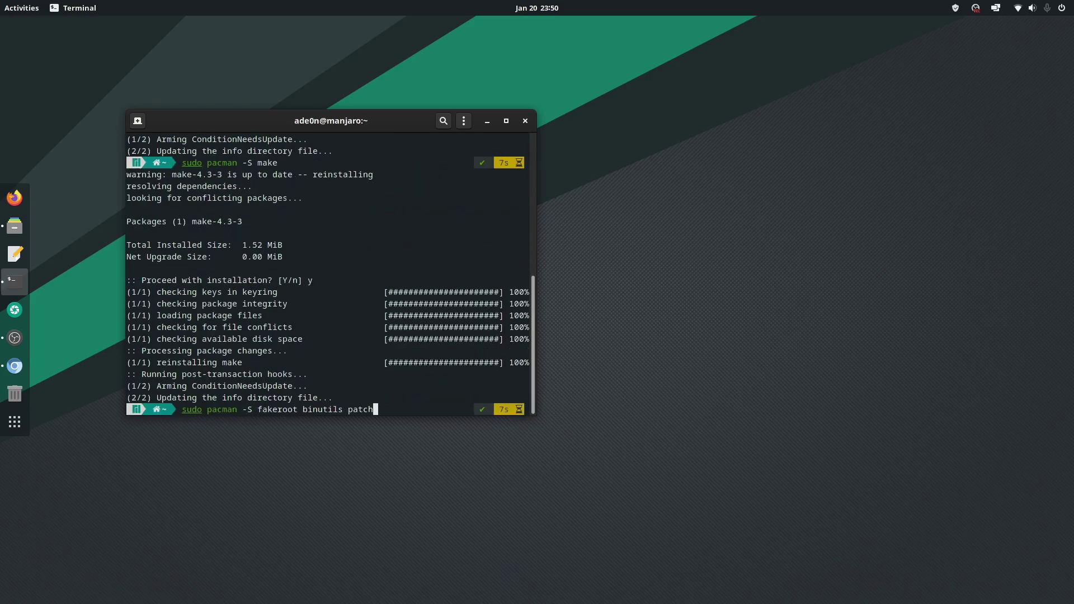
{"action": "key", "text": "Up"}
{"action": "key", "text": "Up"}
{"action": "key", "text": "Up"}
- Run sudo pacman -S base-devel, accepting all group members and confirming the 24 packages
{"action": "key", "text": "Return"}
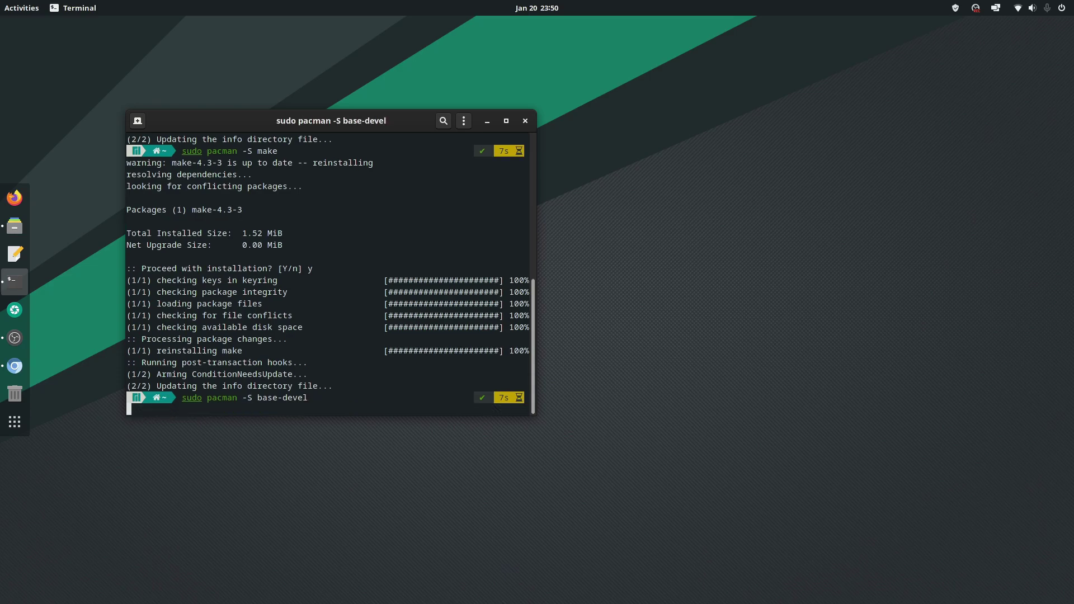
{"action": "key", "text": "Return"}
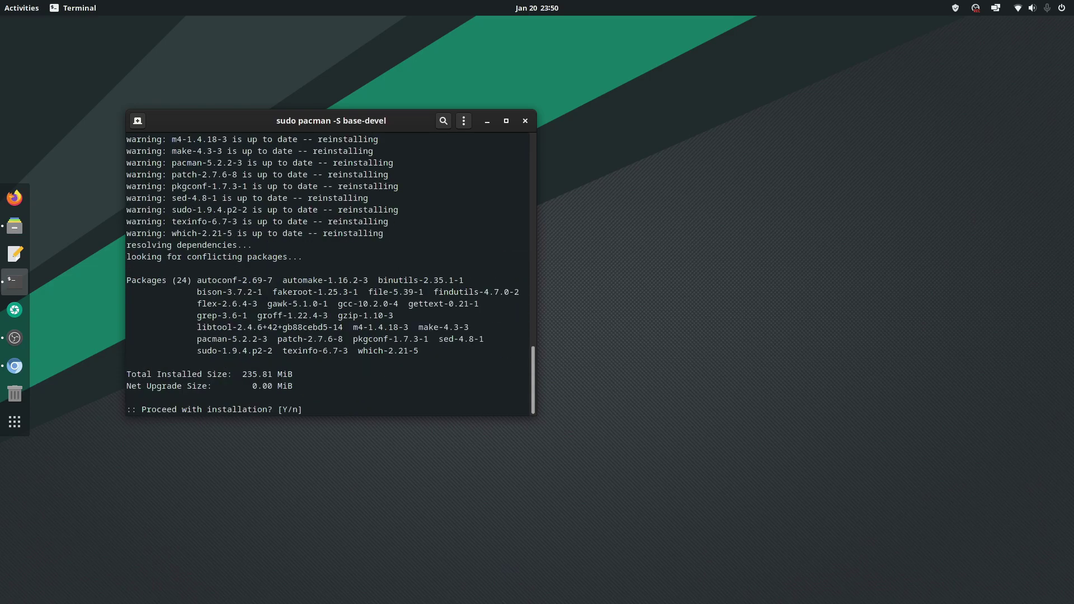
{"action": "type", "text": "y"}
{"action": "key", "text": "Return"}
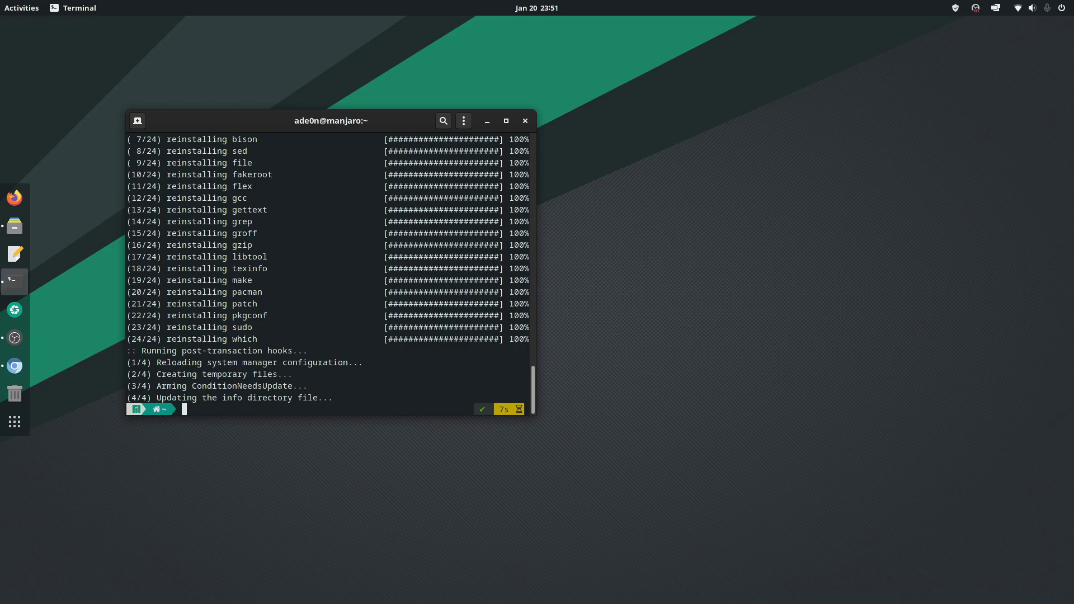
- Clear the terminal screen and move the window to the screen centre
{"action": "type", "text": "clear"}
{"action": "key", "text": "Return"}
{"action": "left_click_drag", "start_coordinate": [329, 128], "coordinate": [501, 170]}
- Run a full system upgrade with sudo pacman -Syu, which finds nothing to do
{"action": "type", "text": "sudo pacman "}
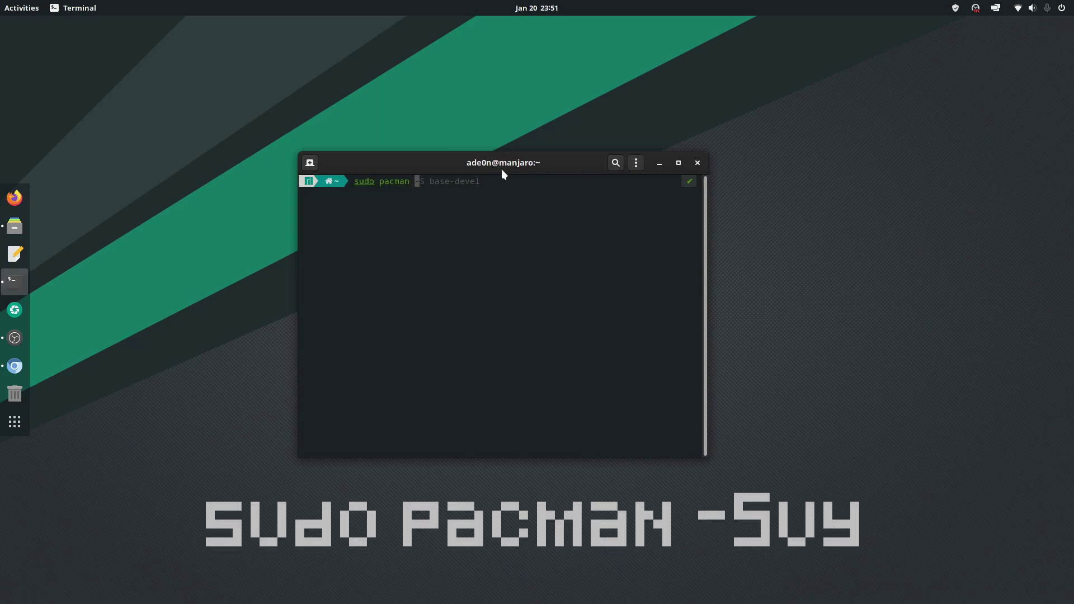
{"action": "type", "text": "-Syu"}
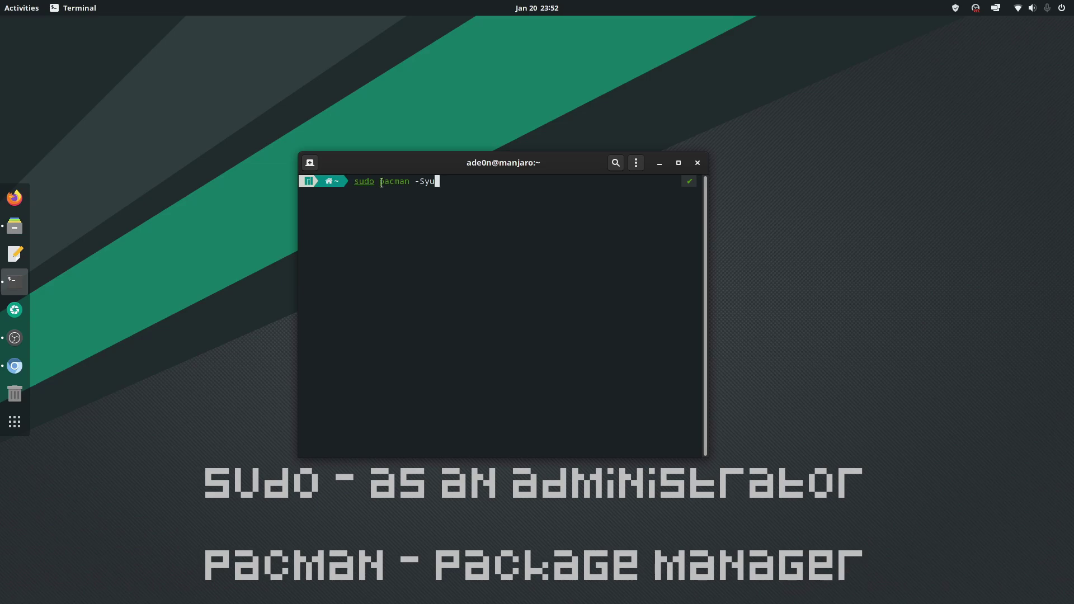
{"action": "double_click", "coordinate": [422, 182]}
{"action": "left_click", "coordinate": [443, 184]}
{"action": "key", "text": "Return"}
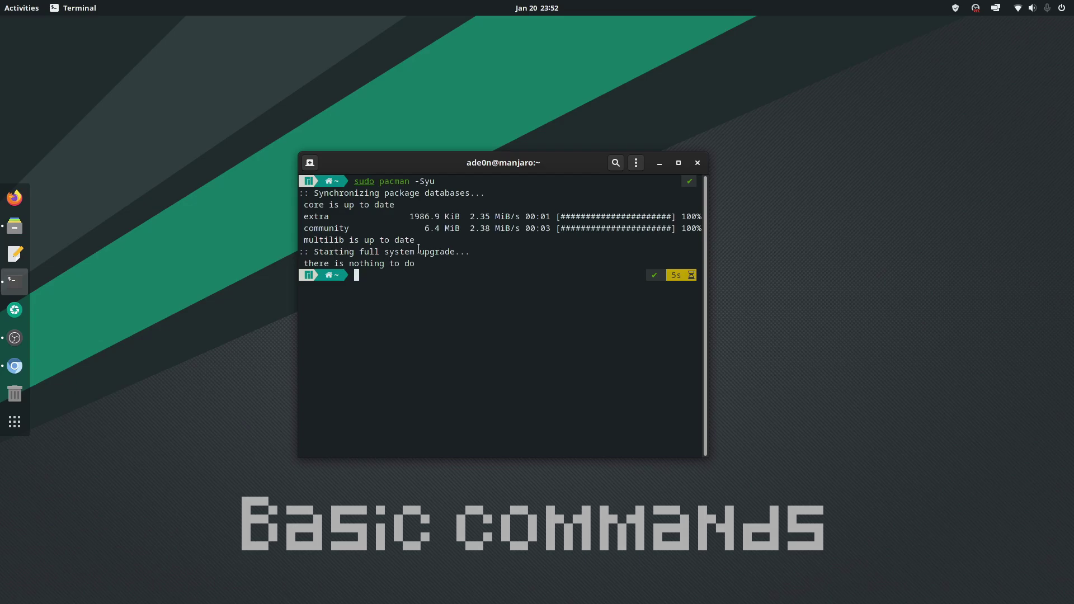
- Type and erase shutdown now, systemctl poweroff and reboot without running them
{"action": "type", "text": "shutdown now"}
{"action": "key", "text": "BackSpace"}
{"action": "key", "text": "BackSpace"}
{"action": "key", "text": "BackSpace"}
{"action": "key", "text": "BackSpace"}
{"action": "key", "text": "BackSpace"}
{"action": "key", "text": "BackSpace"}
{"action": "key", "text": "BackSpace"}
{"action": "key", "text": "BackSpace"}
{"action": "key", "text": "BackSpace"}
{"action": "key", "text": "BackSpace"}
{"action": "key", "text": "BackSpace"}
{"action": "key", "text": "BackSpace"}
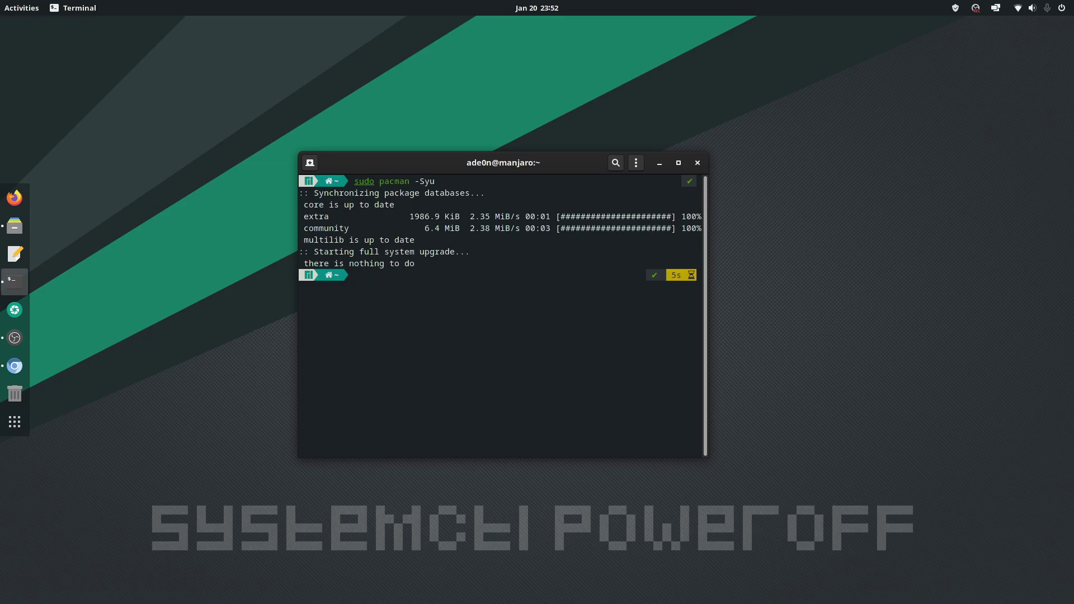
{"action": "type", "text": "syste"}
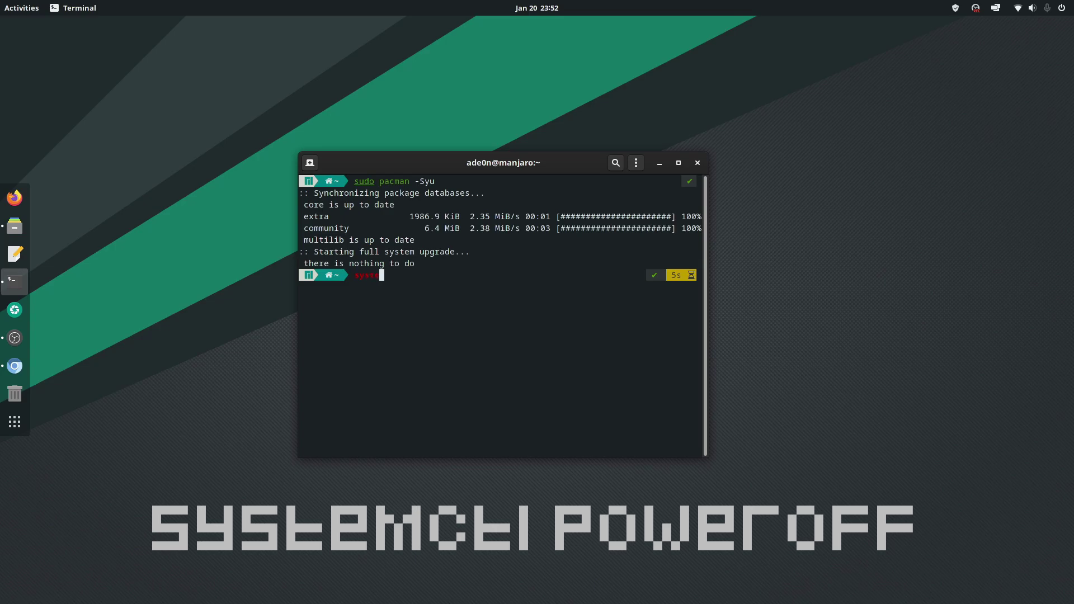
{"action": "type", "text": "mctl poweroff"}
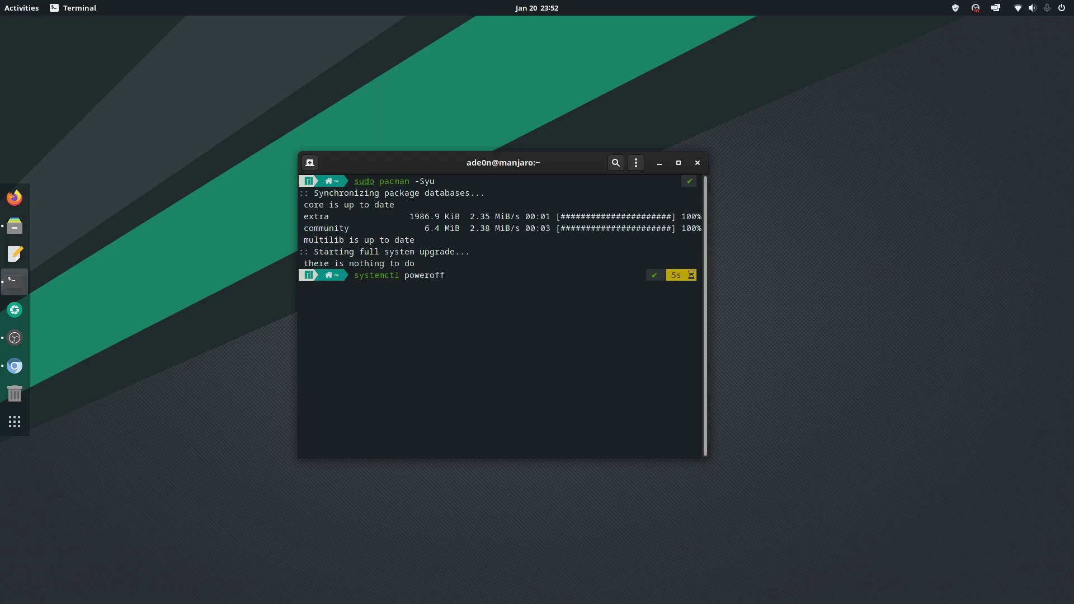
{"action": "key", "text": "BackSpace"}
{"action": "key", "text": "BackSpace"}
{"action": "key", "text": "BackSpace"}
{"action": "key", "text": "BackSpace"}
{"action": "key", "text": "BackSpace"}
{"action": "key", "text": "BackSpace"}
{"action": "key", "text": "BackSpace"}
{"action": "key", "text": "BackSpace"}
{"action": "key", "text": "BackSpace"}
{"action": "key", "text": "BackSpace"}
{"action": "key", "text": "BackSpace"}
{"action": "key", "text": "BackSpace"}
{"action": "key", "text": "BackSpace"}
{"action": "key", "text": "BackSpace"}
{"action": "key", "text": "BackSpace"}
{"action": "key", "text": "BackSpace"}
{"action": "key", "text": "BackSpace"}
{"action": "key", "text": "BackSpace"}
{"action": "type", "text": "reboot"}
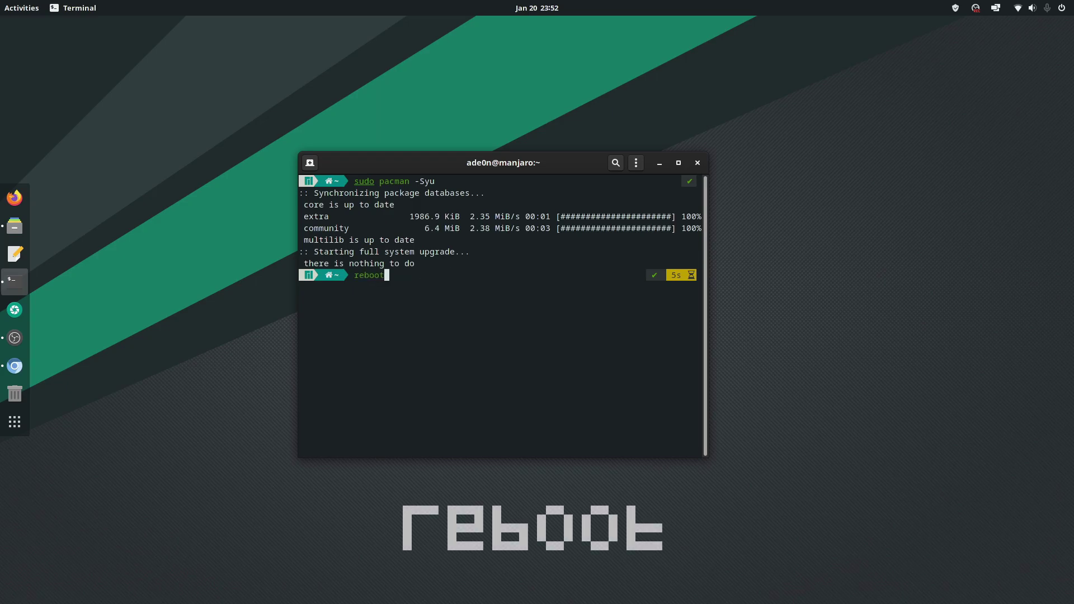
{"action": "key", "text": "BackSpace"}
{"action": "key", "text": "BackSpace"}
{"action": "key", "text": "BackSpace"}
{"action": "key", "text": "BackSpace"}
{"action": "key", "text": "BackSpace"}
{"action": "key", "text": "BackSpace"}
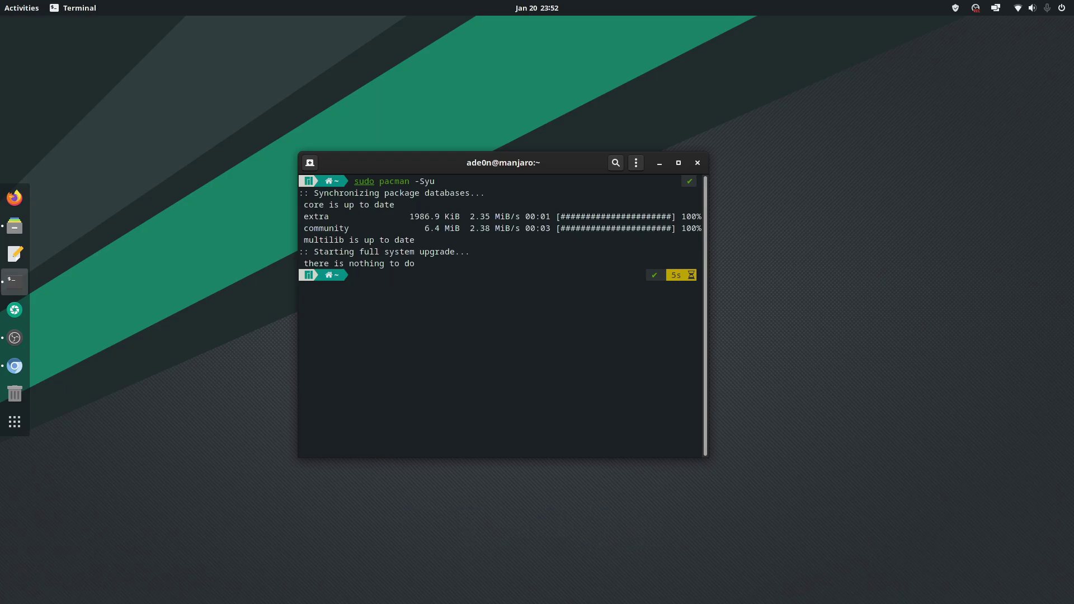
- Type and erase mkdir and rmdir, then list the home folder with ls
{"action": "type", "text": "mkdir"}
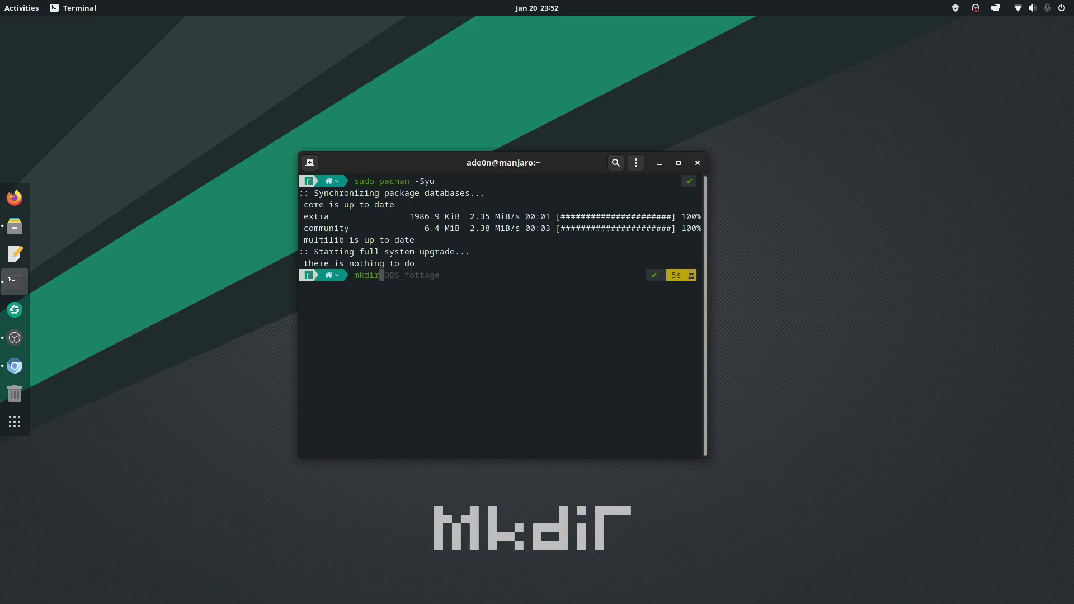
{"action": "key", "text": "BackSpace"}
{"action": "key", "text": "BackSpace"}
{"action": "key", "text": "BackSpace"}
{"action": "key", "text": "BackSpace"}
{"action": "key", "text": "BackSpace"}
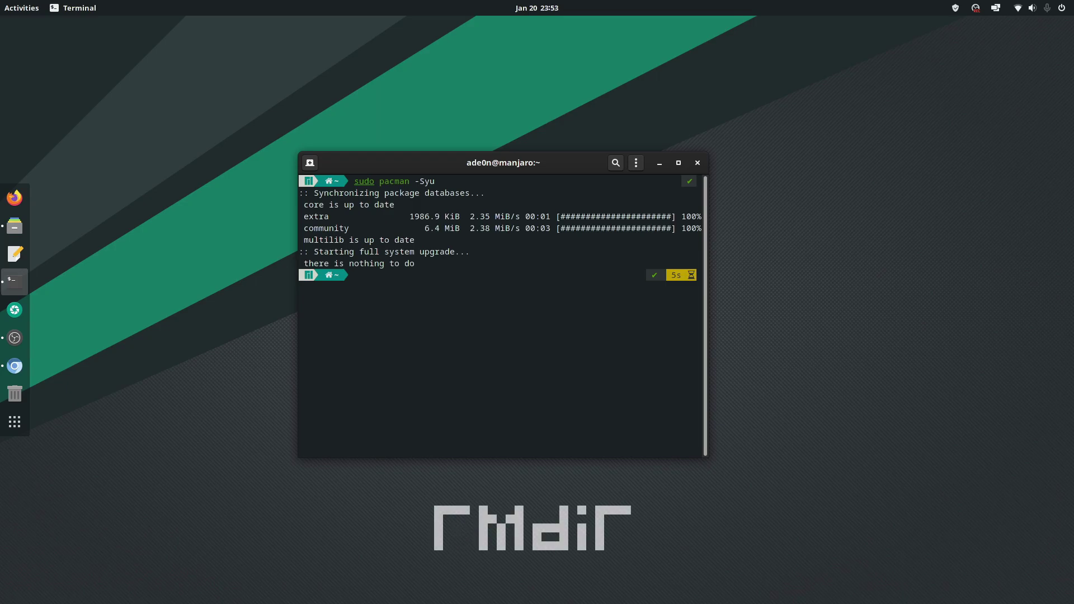
{"action": "type", "text": "rmdir"}
{"action": "key", "text": "BackSpace"}
{"action": "key", "text": "BackSpace"}
{"action": "key", "text": "BackSpace"}
{"action": "key", "text": "BackSpace"}
{"action": "key", "text": "BackSpace"}
{"action": "type", "text": "ls"}
{"action": "key", "text": "Return"}
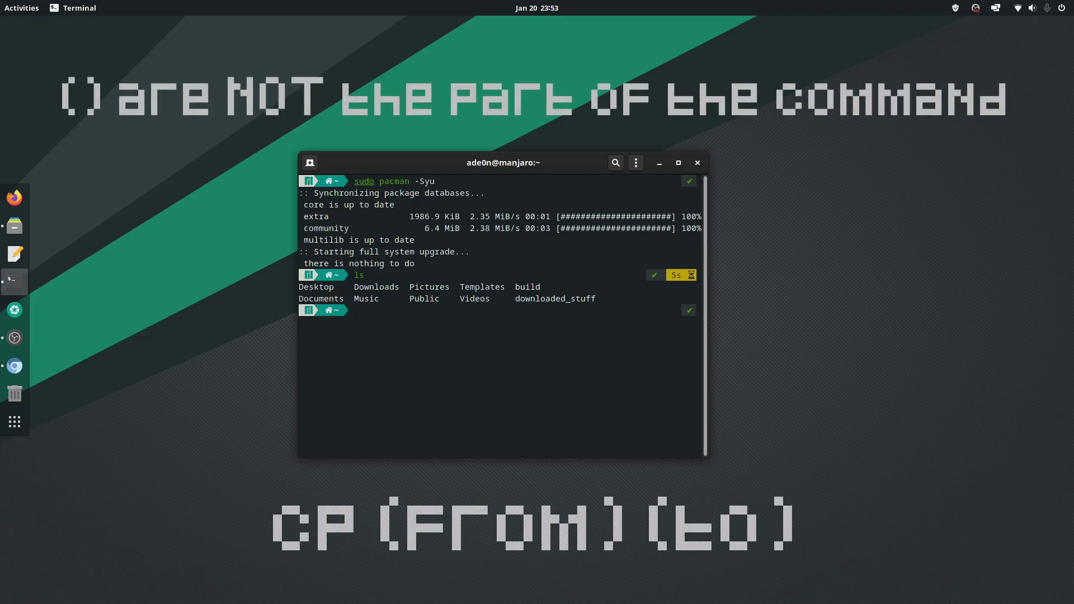
{"action": "type", "text": "cp "}
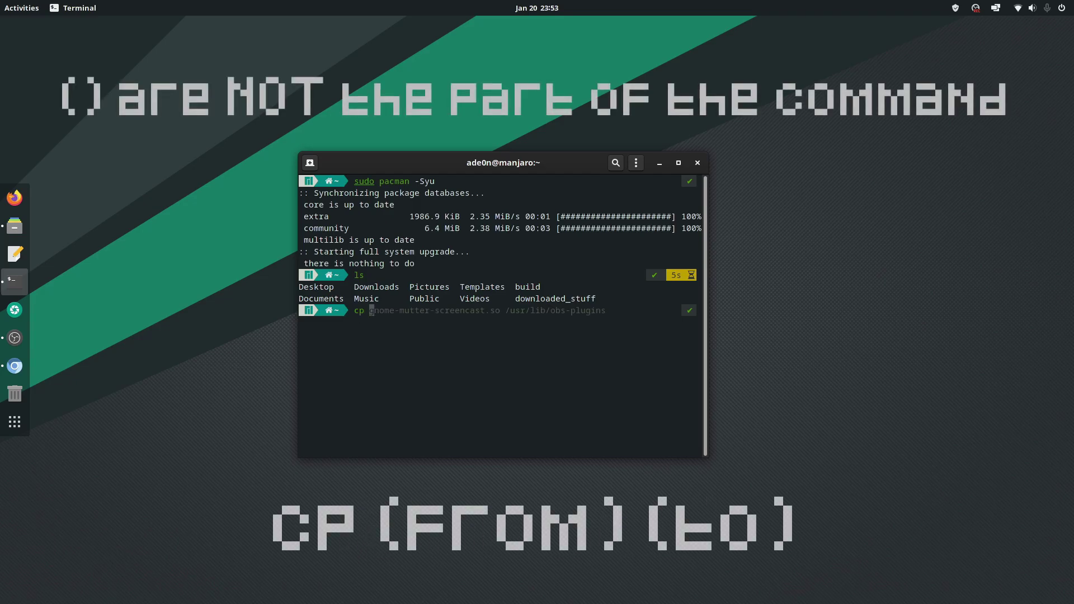
{"action": "type", "text": "from to"}
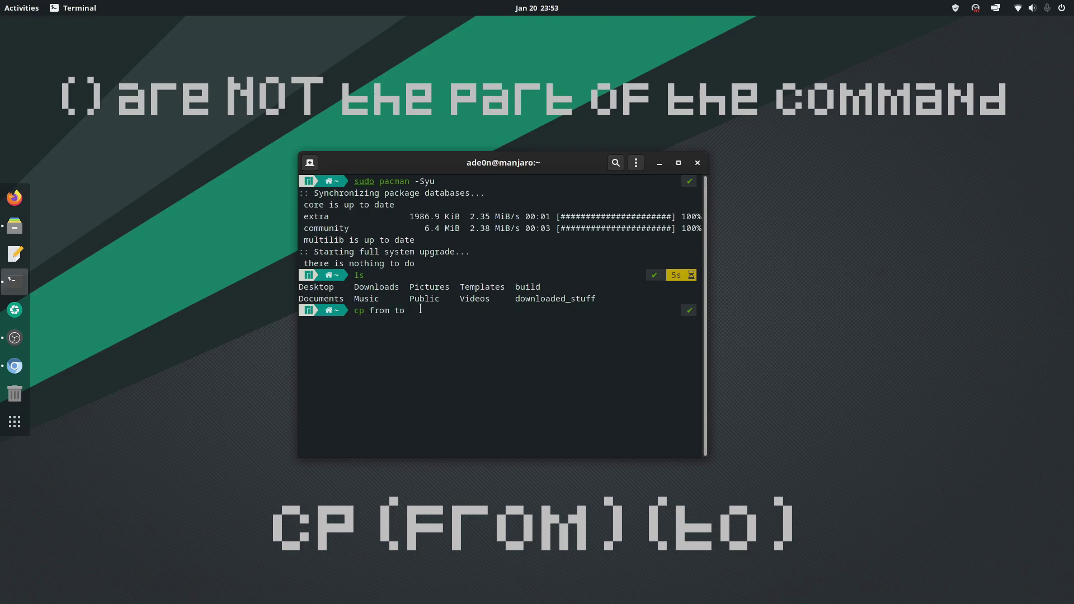
{"action": "key", "text": "ctrl+Left"}
{"action": "key", "text": "ctrl+Left"}
{"action": "key", "text": "Left"}
{"action": "key", "text": "BackSpace"}
{"action": "key", "text": "BackSpace"}
{"action": "type", "text": "m"}
{"action": "key", "text": "BackSpace"}
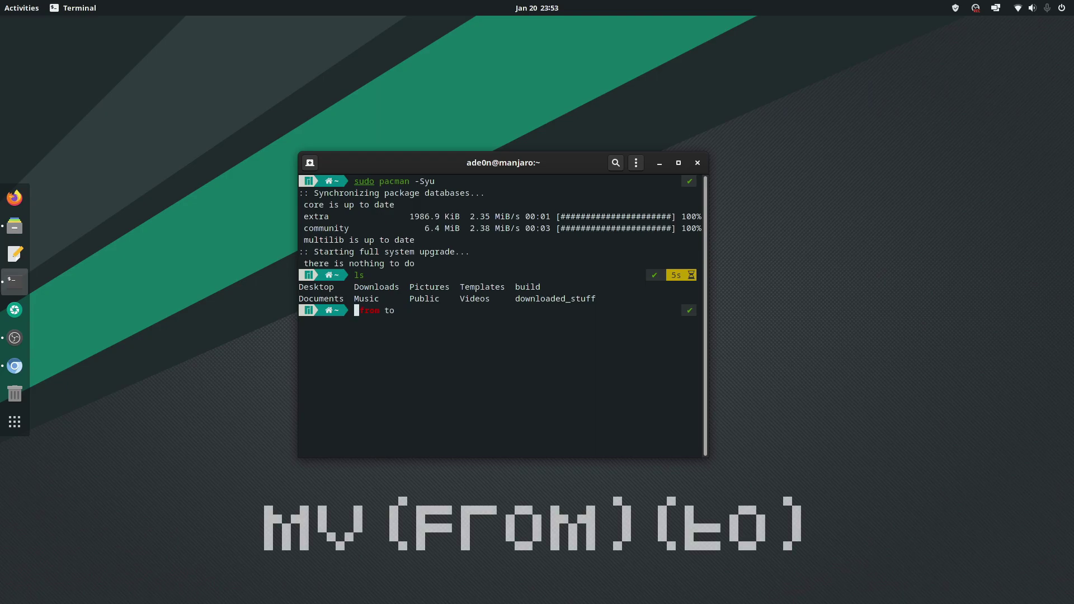
{"action": "type", "text": "mv"}
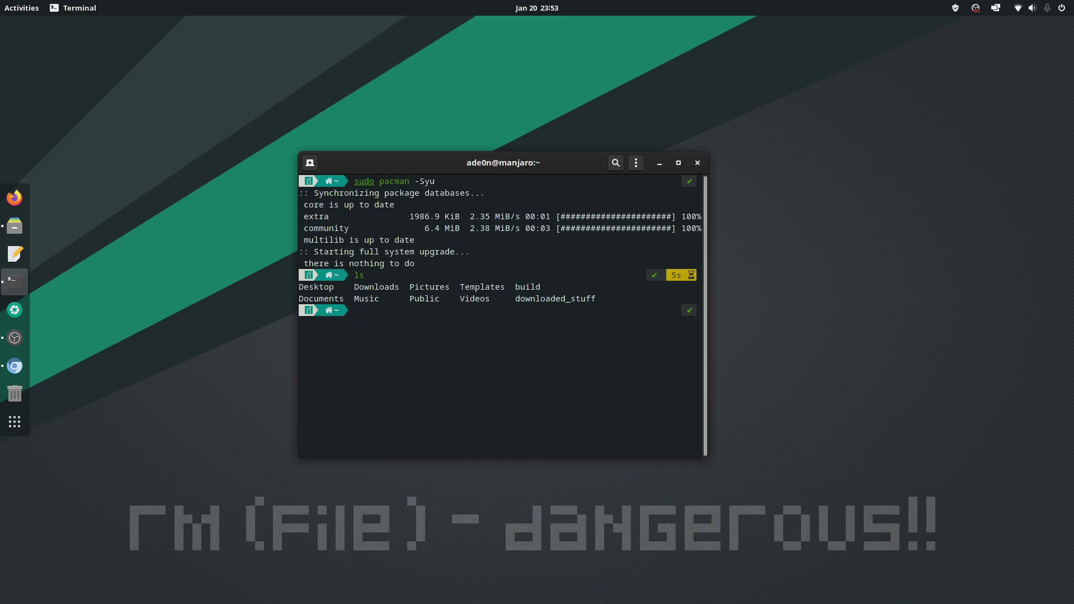
{"action": "key", "text": "ctrl+u"}
{"action": "type", "text": "rm filename"}
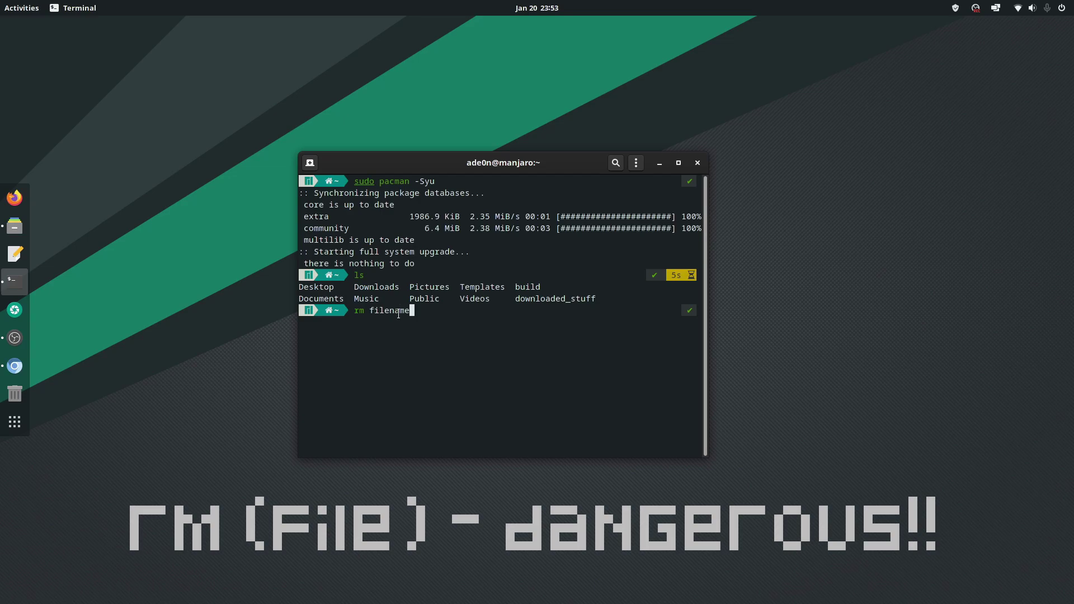
{"action": "left_click_drag", "start_coordinate": [412, 311], "coordinate": [405, 311]}
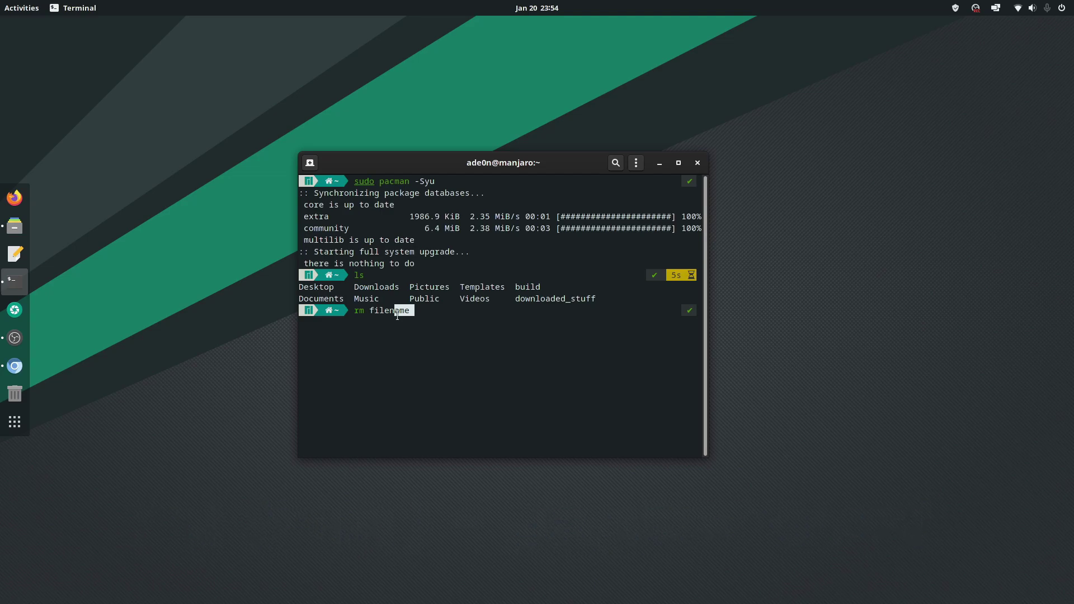
- Print the current working directory with pwd, showing the home path
{"action": "key", "text": "ctrl+u"}
{"action": "type", "text": "pwd"}
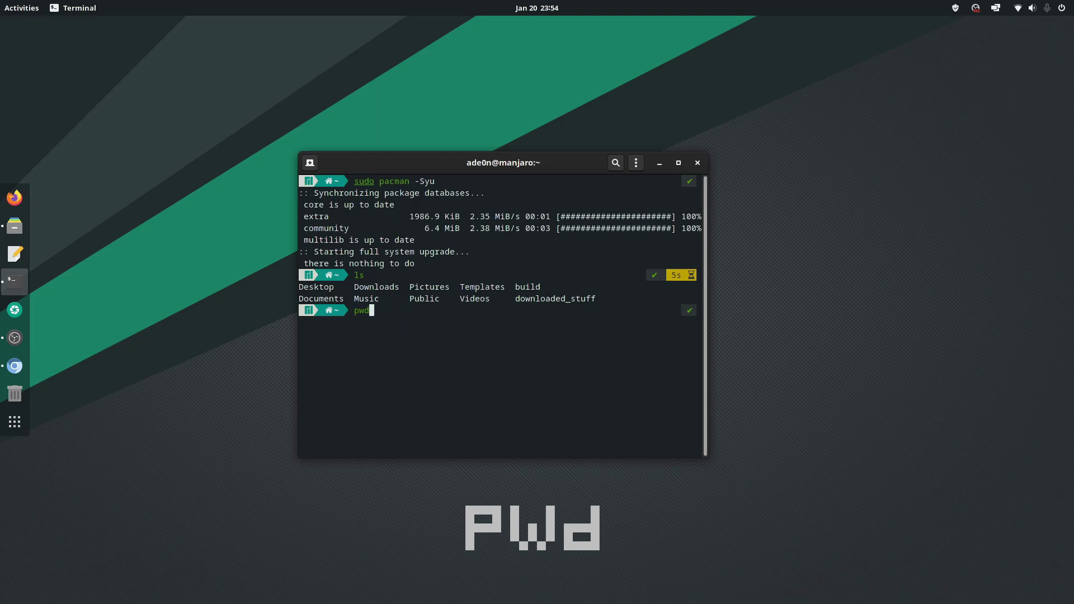
{"action": "key", "text": "Return"}
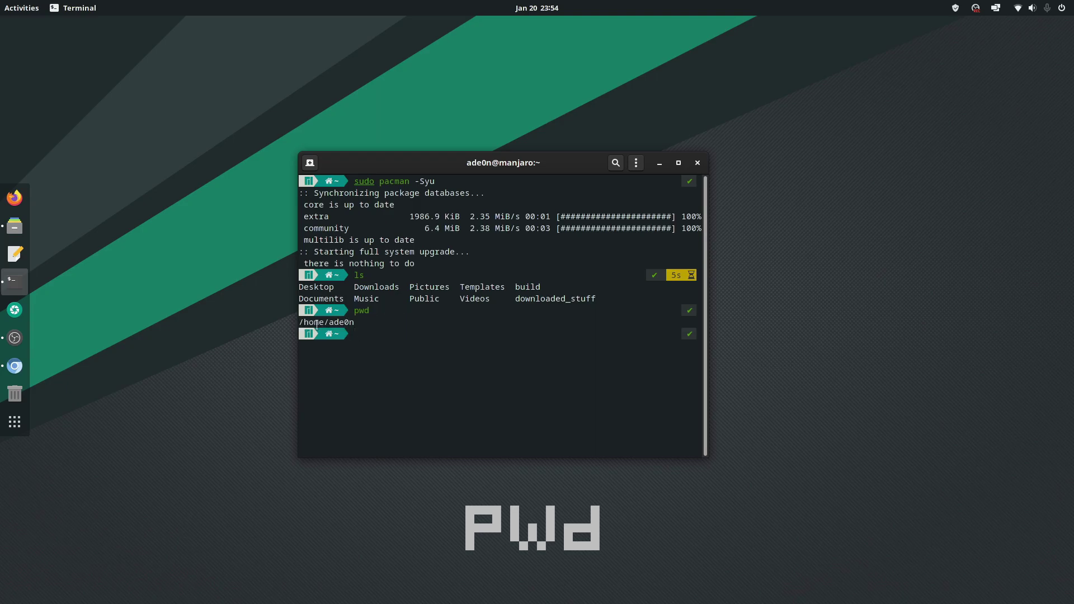
{"action": "left_click_drag", "start_coordinate": [302, 322], "coordinate": [354, 322]}
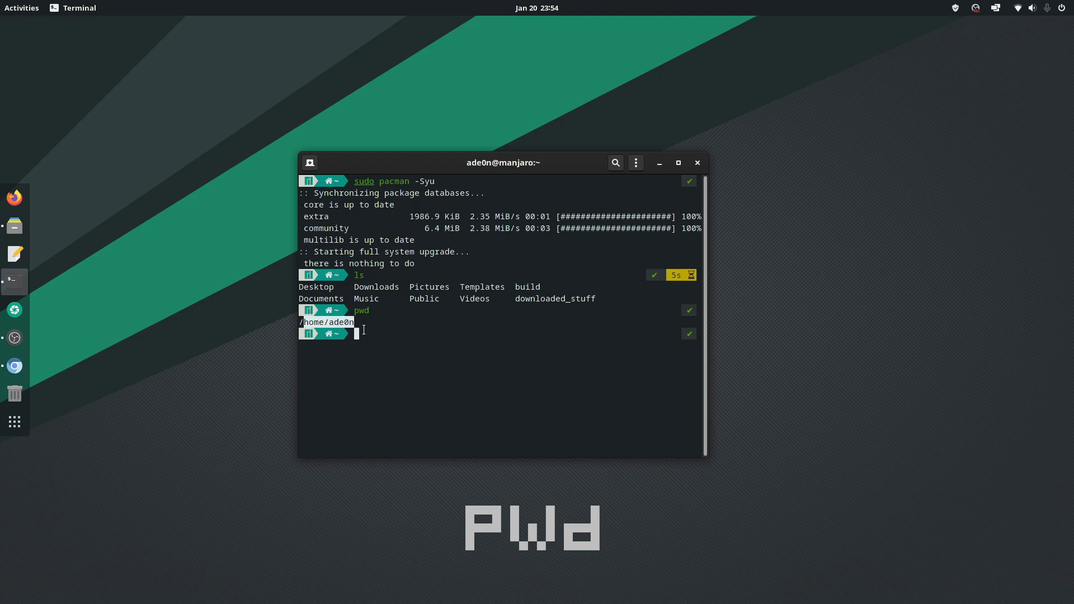
{"action": "left_click", "coordinate": [309, 326]}
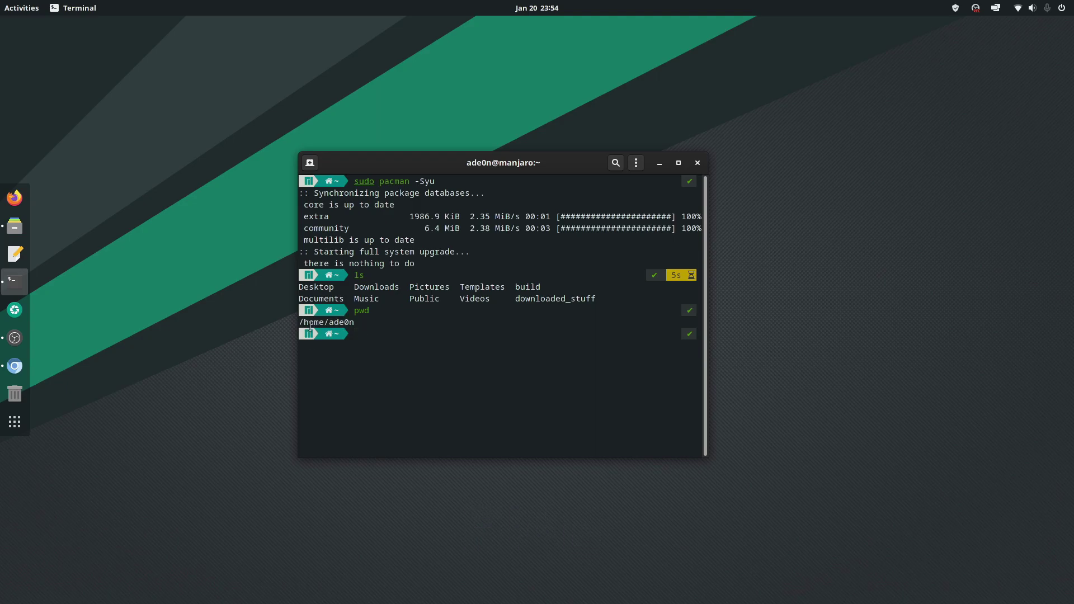
- Find python's location with which python, returning /usr/bin/python
{"action": "type", "text": "which"}
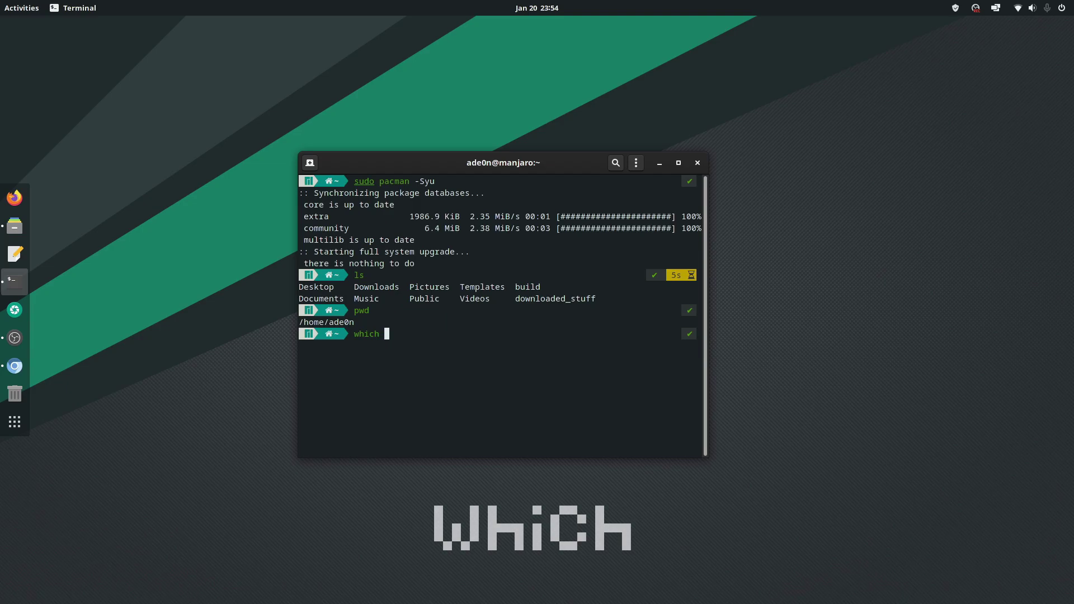
{"action": "type", "text": " python"}
{"action": "key", "text": "Return"}
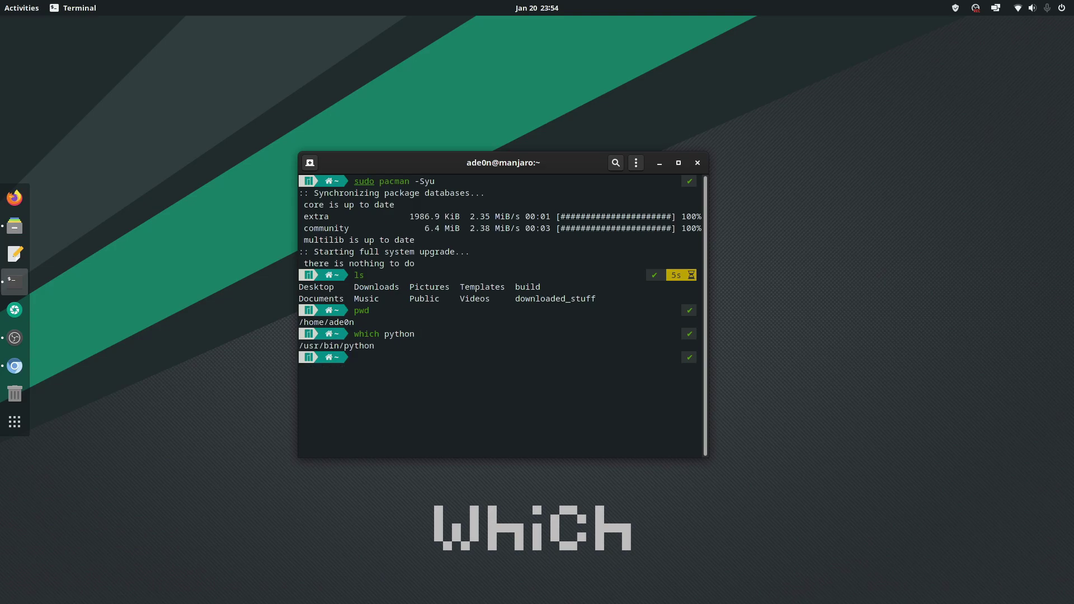
{"action": "triple_click", "coordinate": [392, 346]}
{"action": "left_click", "coordinate": [303, 350]}
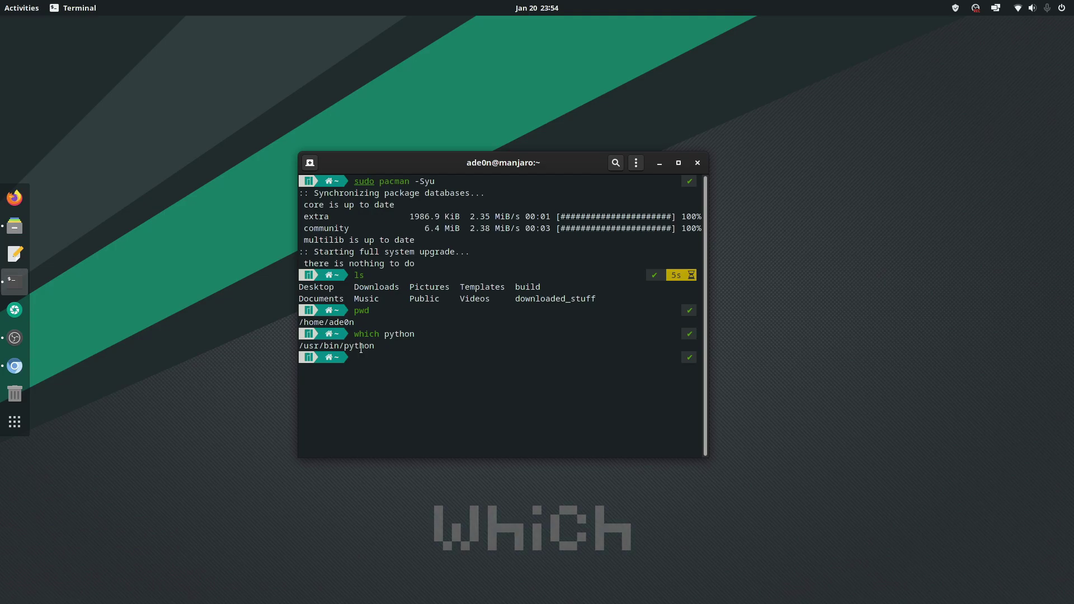
- Print the current user name with whoami
{"action": "type", "text": "whoami"}
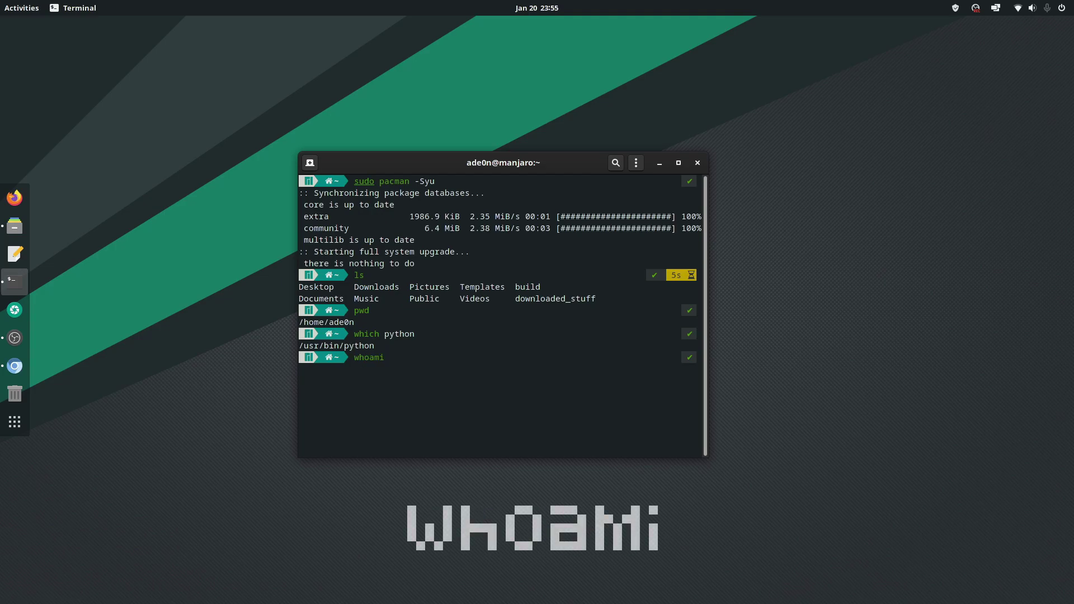
{"action": "key", "text": "Return"}
{"action": "triple_click", "coordinate": [331, 371]}
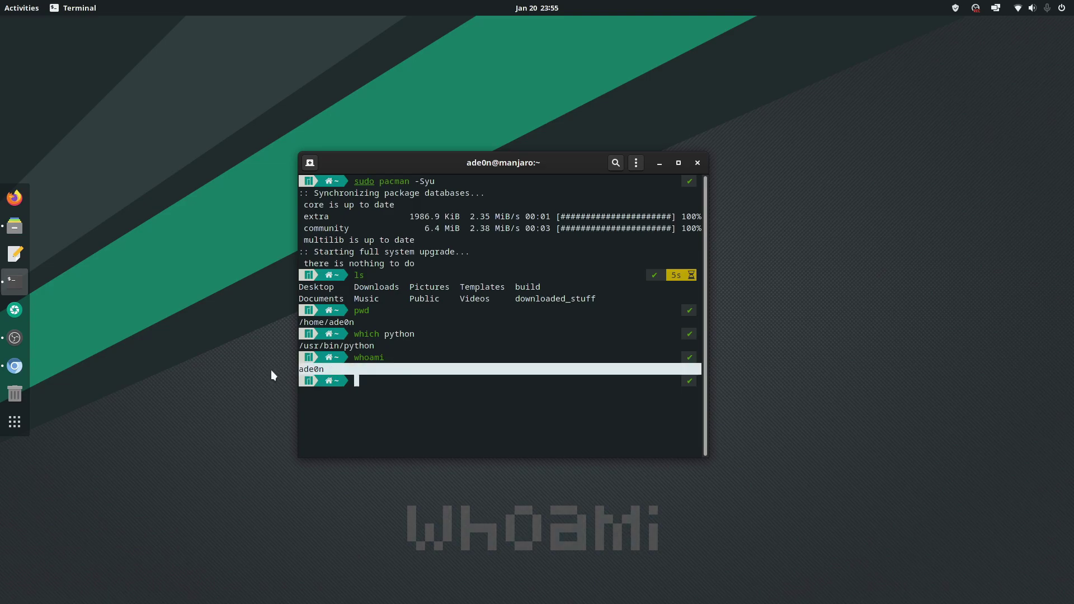
{"action": "left_click", "coordinate": [417, 393]}
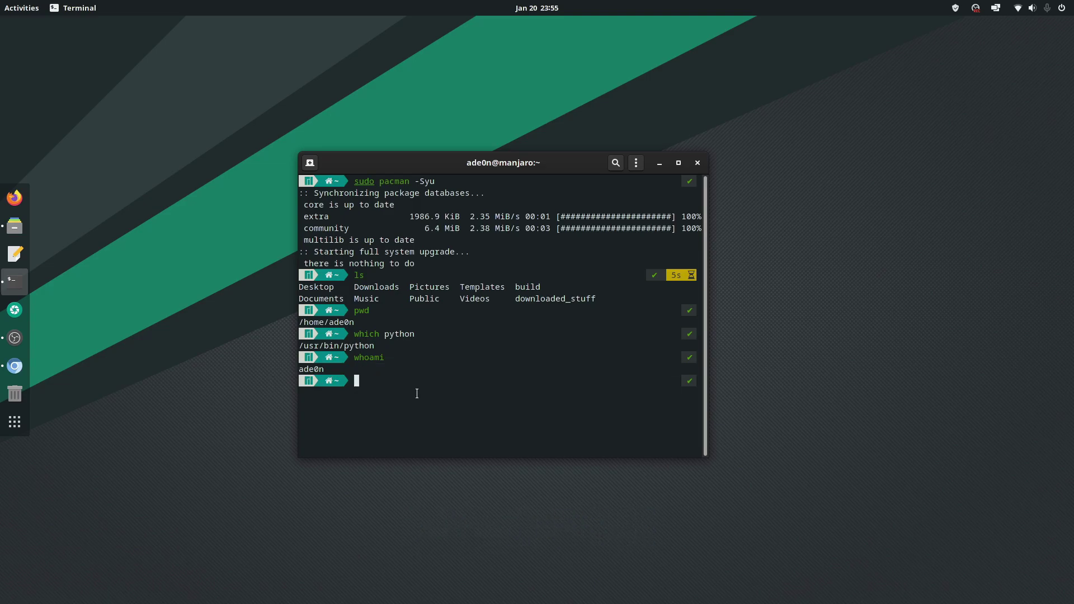
- Change into Desktop and create an empty file.txt with touch
{"action": "type", "text": "cd Desktop"}
{"action": "key", "text": "Return"}
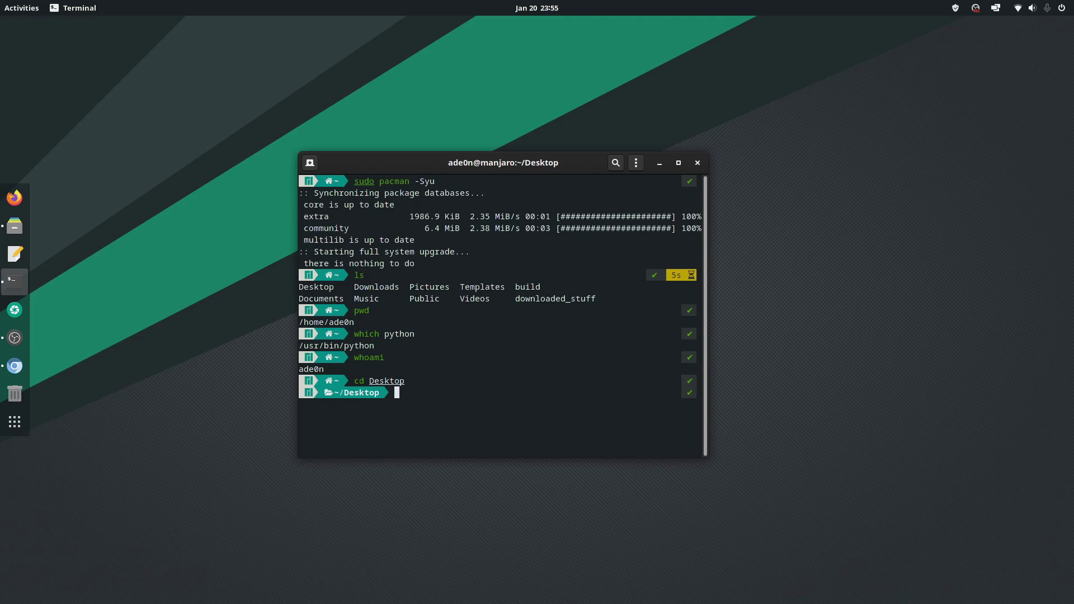
{"action": "type", "text": "touch file.txt"}
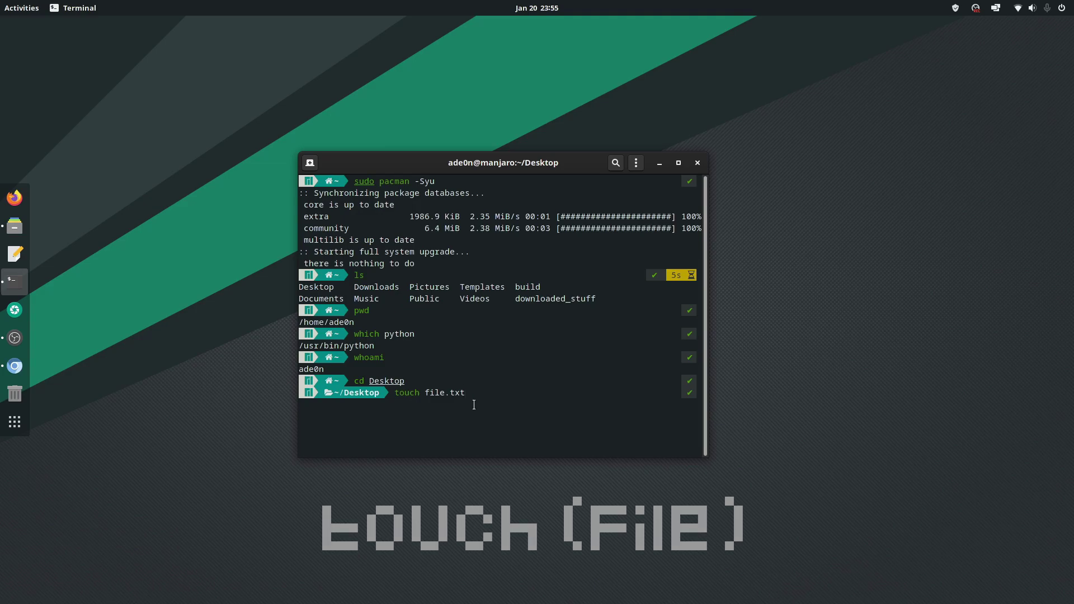
{"action": "left_click_drag", "start_coordinate": [469, 393], "coordinate": [450, 396]}
{"action": "key", "text": "BackSpace"}
{"action": "key", "text": "BackSpace"}
{"action": "key", "text": "BackSpace"}
{"action": "key", "text": "BackSpace"}
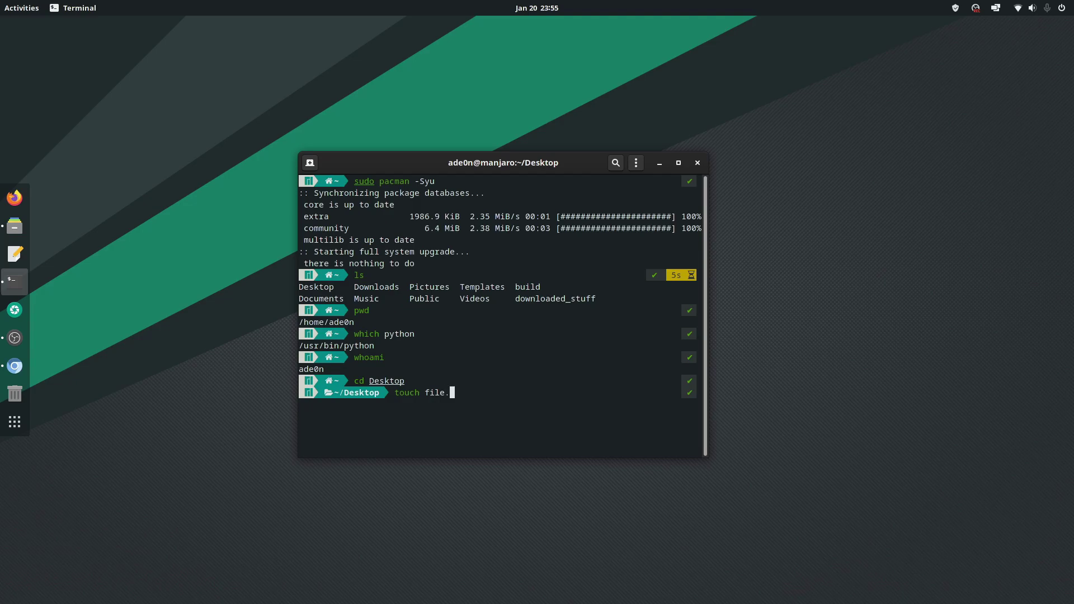
{"action": "type", "text": ".txt"}
{"action": "key", "text": "Return"}
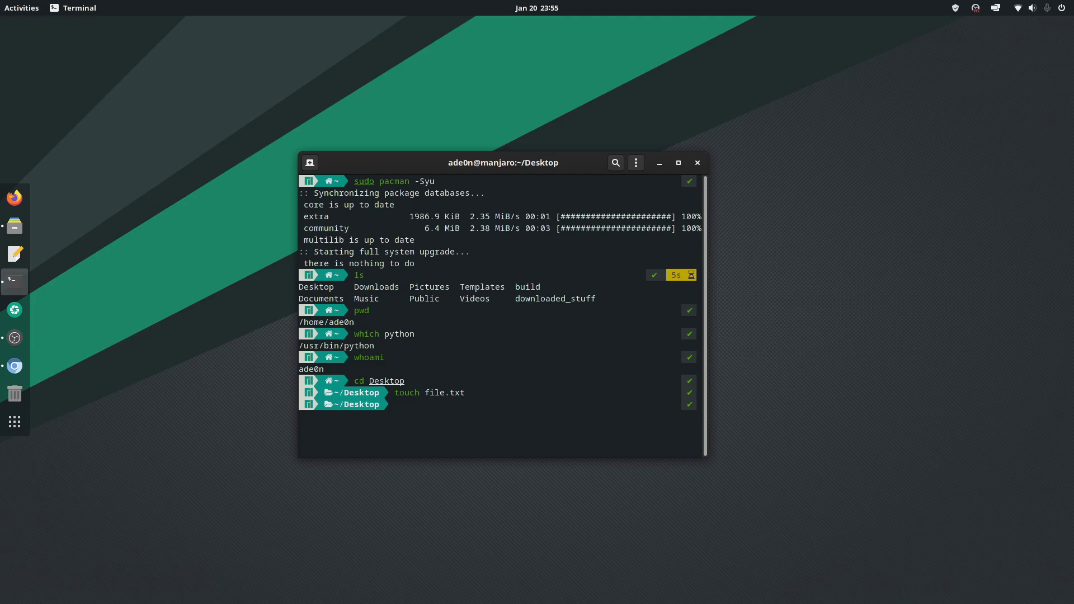
- List the Desktop folder with ls to show file.txt
{"action": "type", "text": "ls"}
{"action": "key", "text": "Return"}
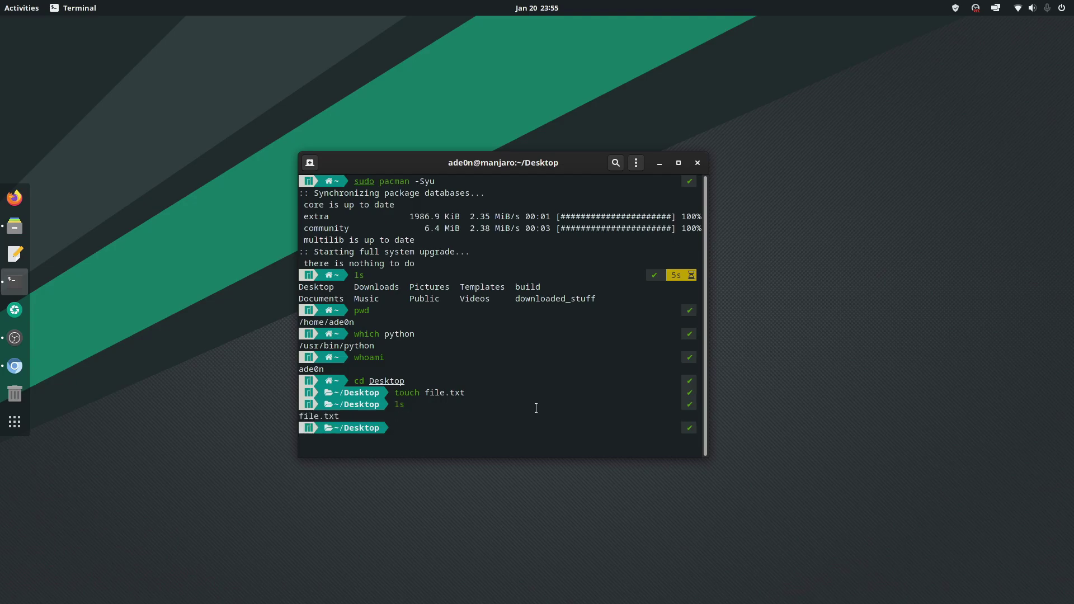
{"action": "triple_click", "coordinate": [341, 415]}
{"action": "left_click", "coordinate": [341, 416]}
{"action": "triple_click", "coordinate": [341, 415]}
{"action": "left_click", "coordinate": [458, 427]}
- Append bhsfhbfashbiaib to file.txt with echo
{"action": "type", "text": "echo bhsfhbfashbiaib"}
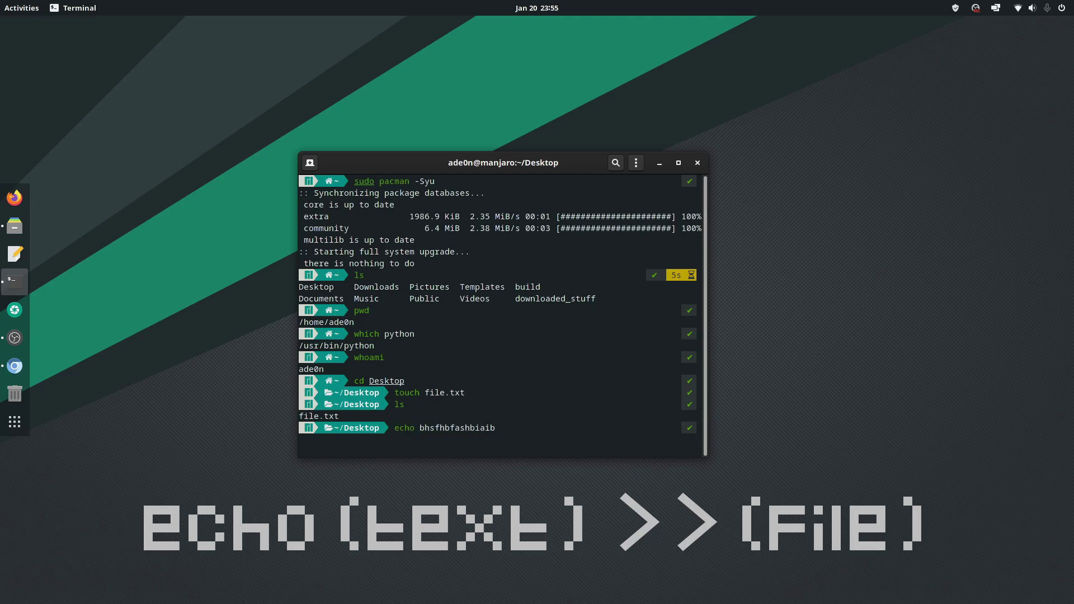
{"action": "type", "text": " >> file.txt"}
{"action": "key", "text": "Return"}
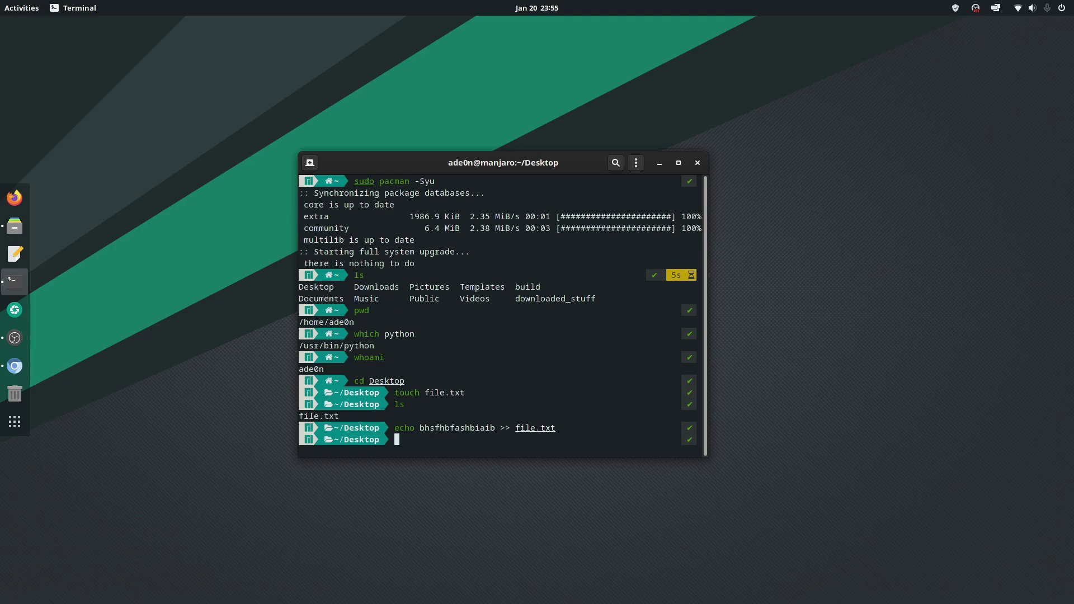
{"action": "left_click_drag", "start_coordinate": [419, 427], "coordinate": [395, 440]}
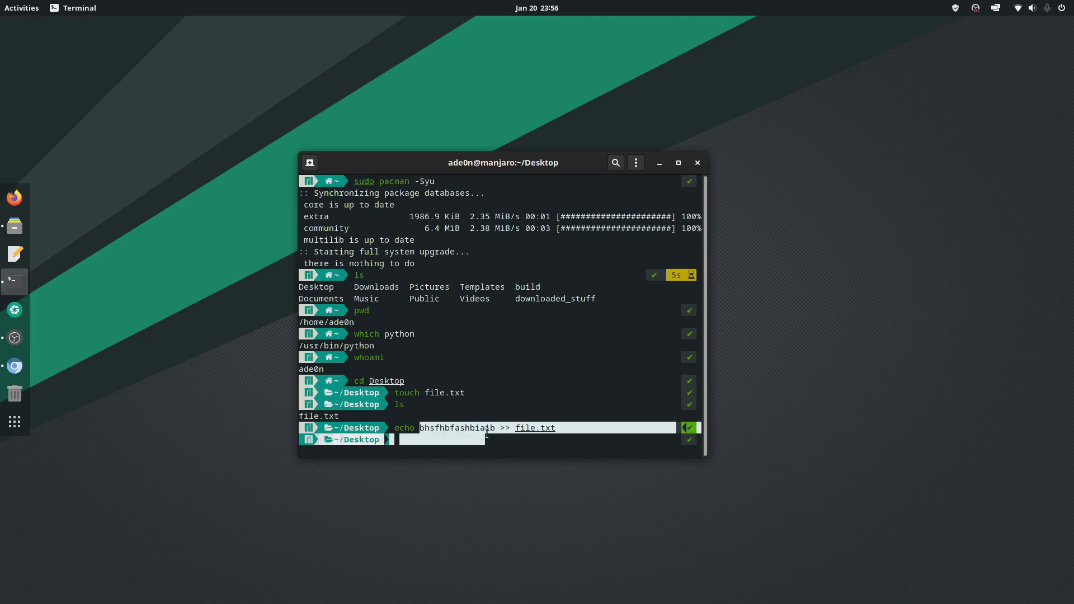
{"action": "double_click", "coordinate": [447, 428]}
{"action": "left_click", "coordinate": [420, 437]}
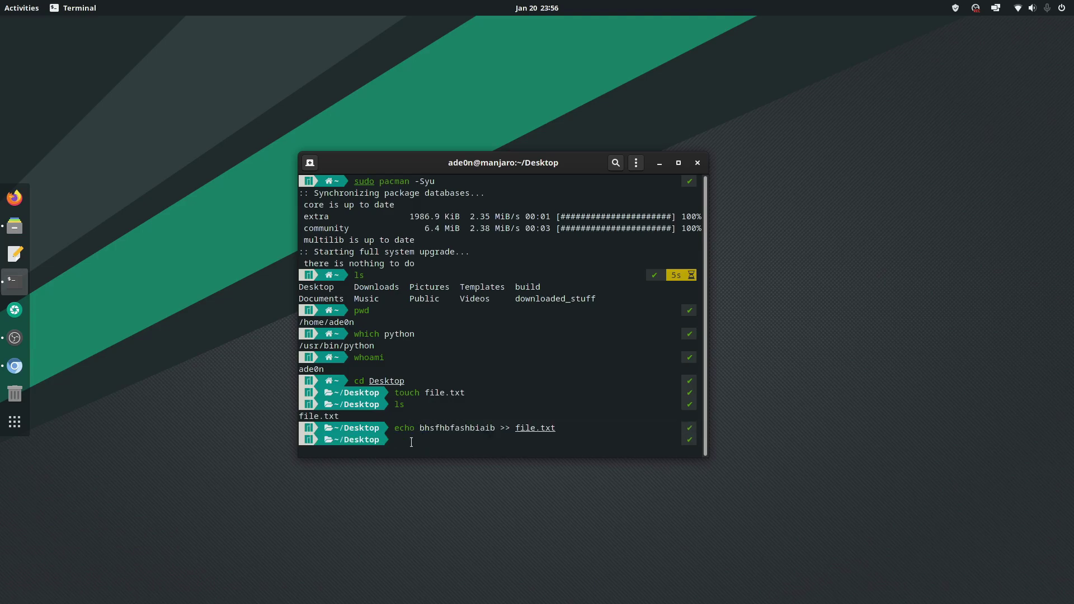
- Print file.txt with cat file.txt to show the appended line
{"action": "type", "text": "cat fi"}
{"action": "key", "text": "Insert"}
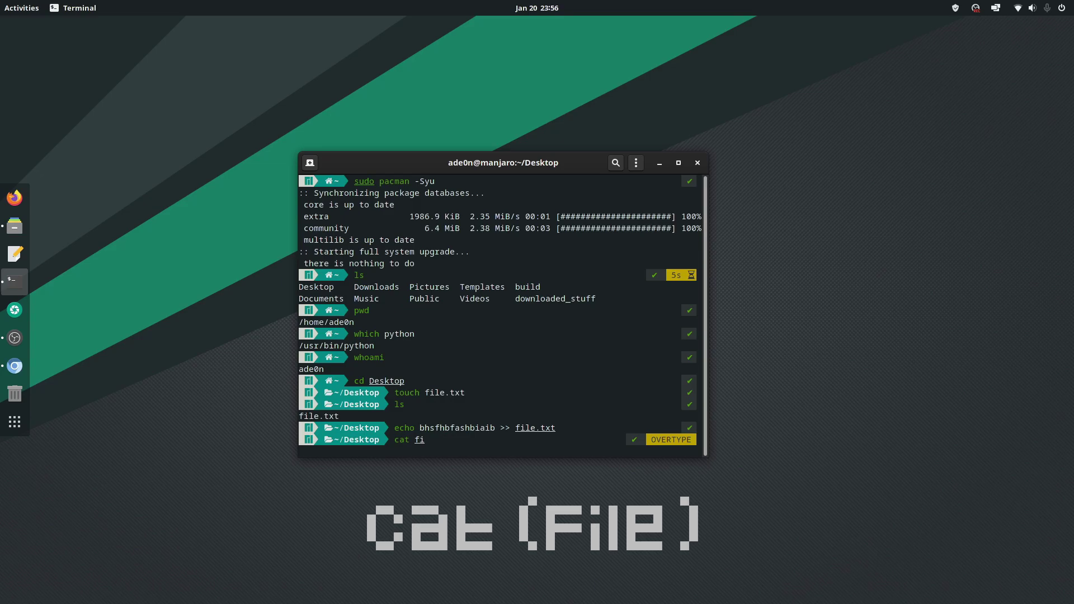
{"action": "type", "text": "le.txt"}
{"action": "key", "text": "Return"}
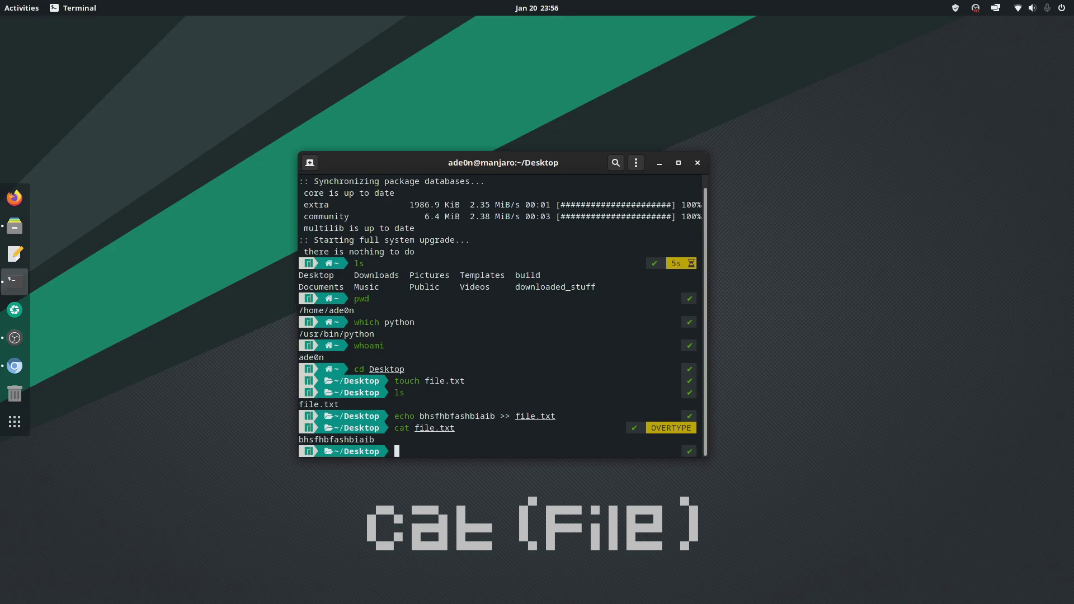
{"action": "triple_click", "coordinate": [339, 439]}
{"action": "left_click_drag", "start_coordinate": [339, 439], "coordinate": [307, 430]}
{"action": "left_click", "coordinate": [305, 439]}
{"action": "triple_click", "coordinate": [302, 442]}
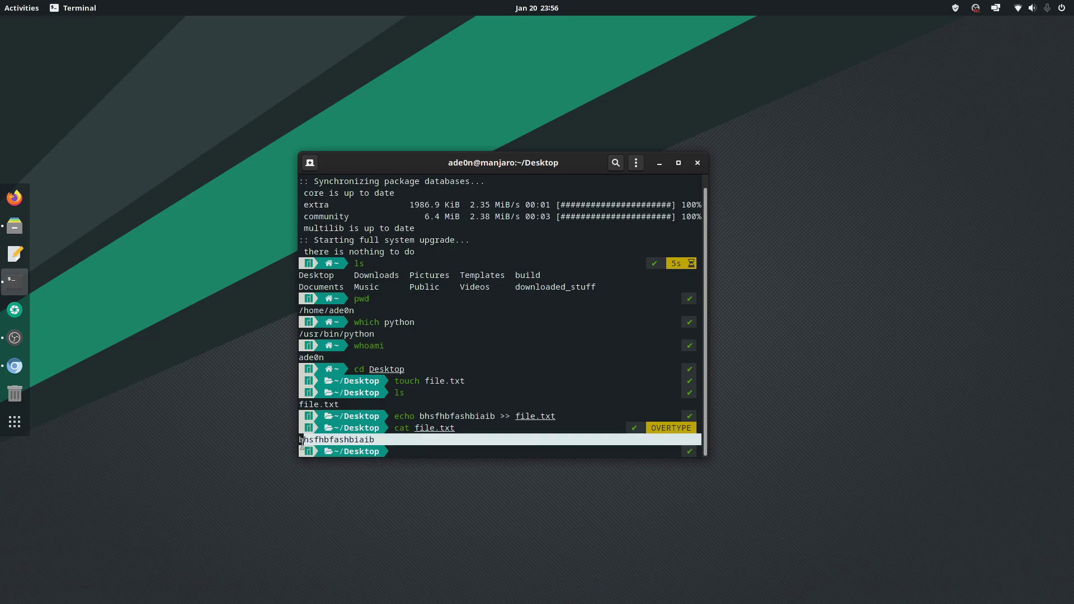
{"action": "left_click", "coordinate": [359, 439]}
{"action": "triple_click", "coordinate": [360, 438]}
{"action": "left_click", "coordinate": [408, 450]}
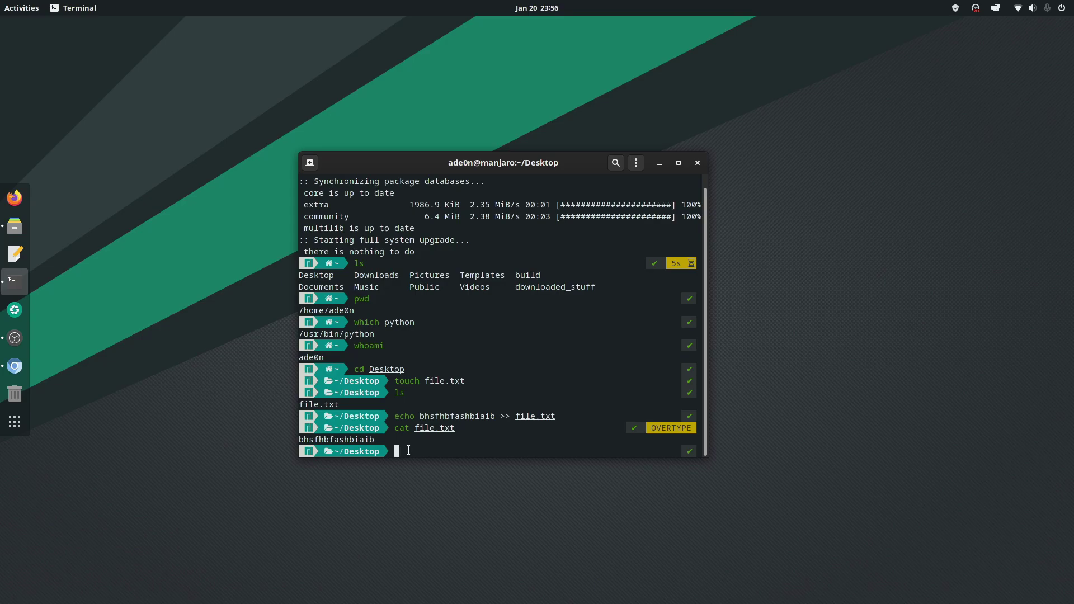
- Open file.txt in vi to view its single line, then quit with :q
{"action": "type", "text": "vi "}
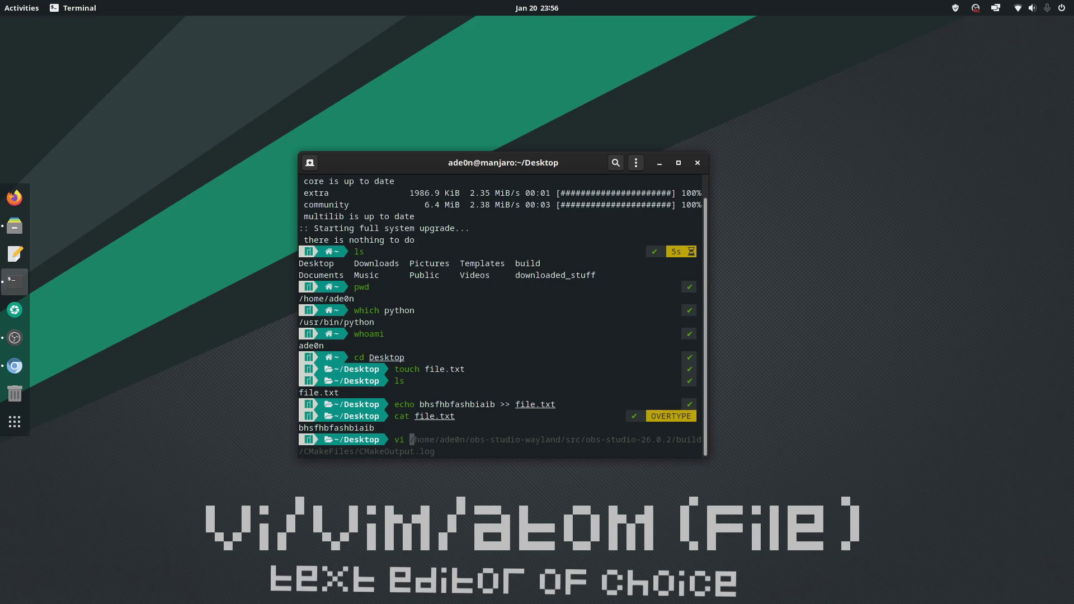
{"action": "type", "text": "file.txt"}
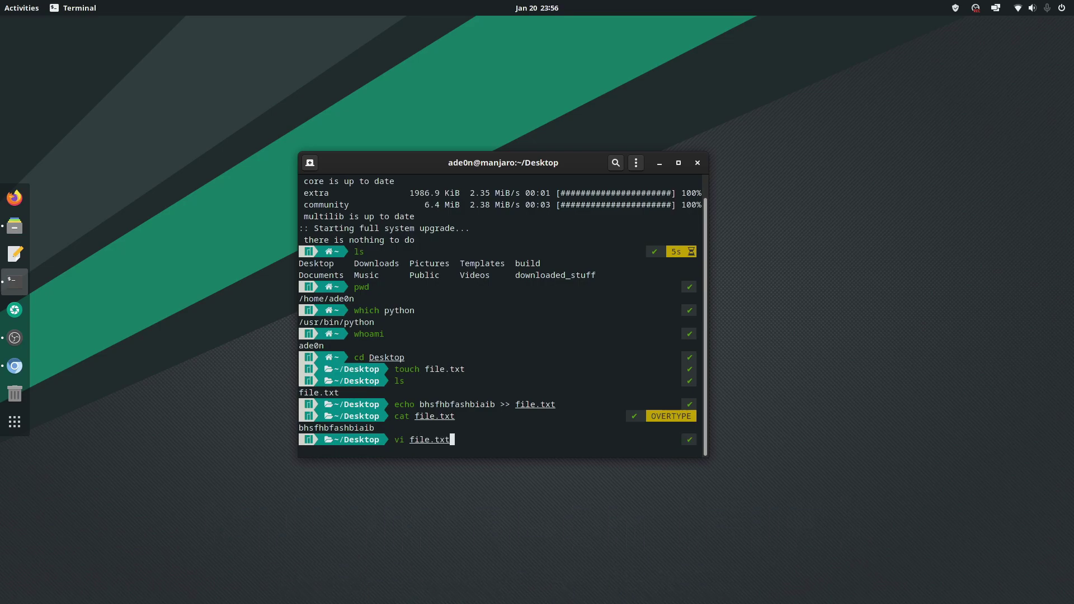
{"action": "key", "text": "Return"}
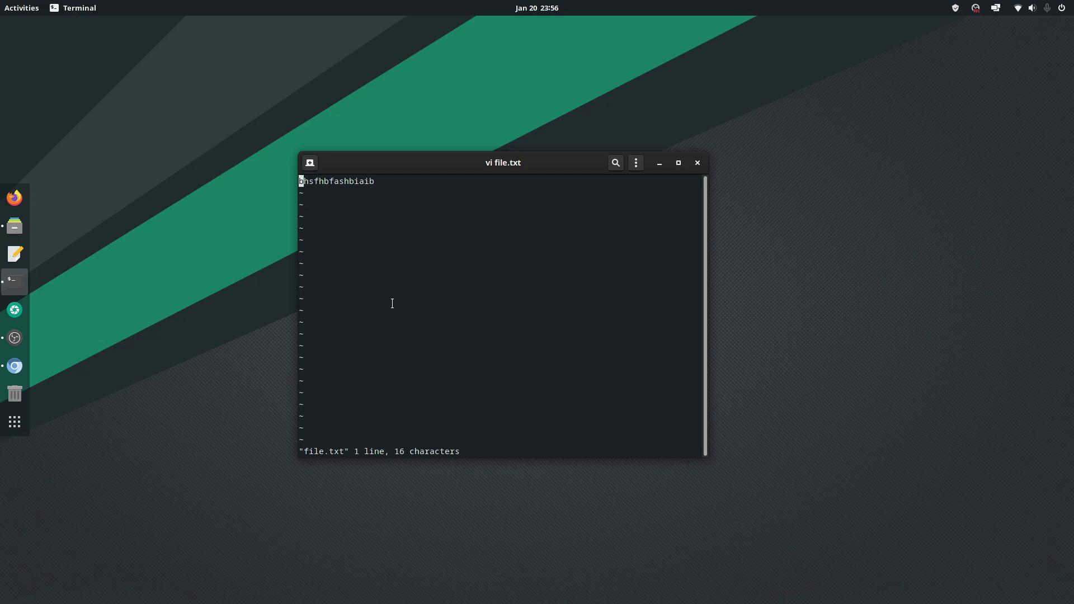
{"action": "type", "text": ":q"}
{"action": "key", "text": "Return"}
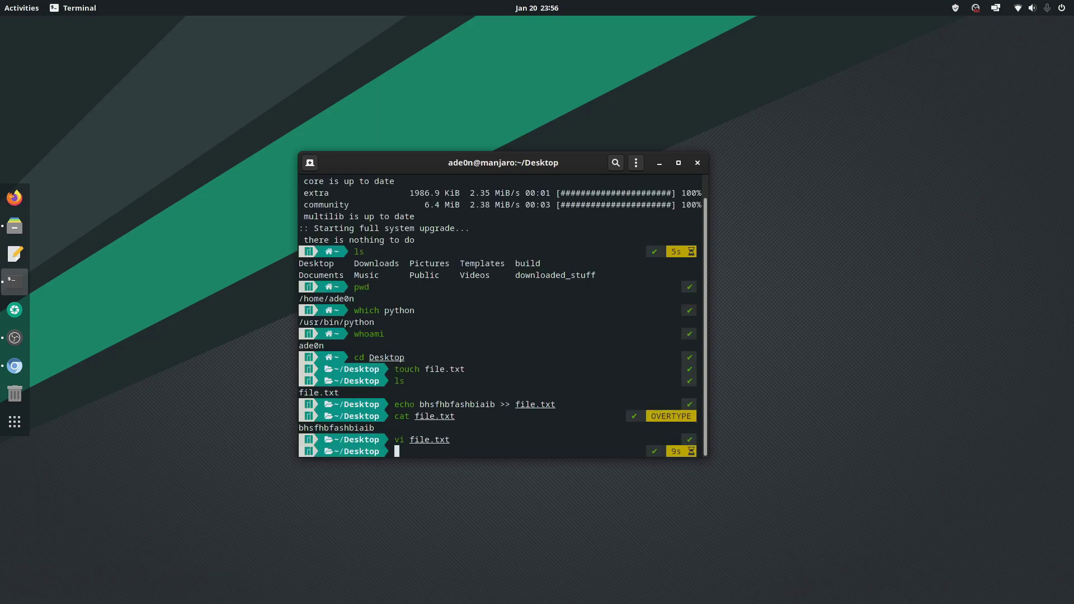
- List Desktop, delete file.txt with rm, and list again to confirm it's gone
{"action": "type", "text": "ls"}
{"action": "key", "text": "Return"}
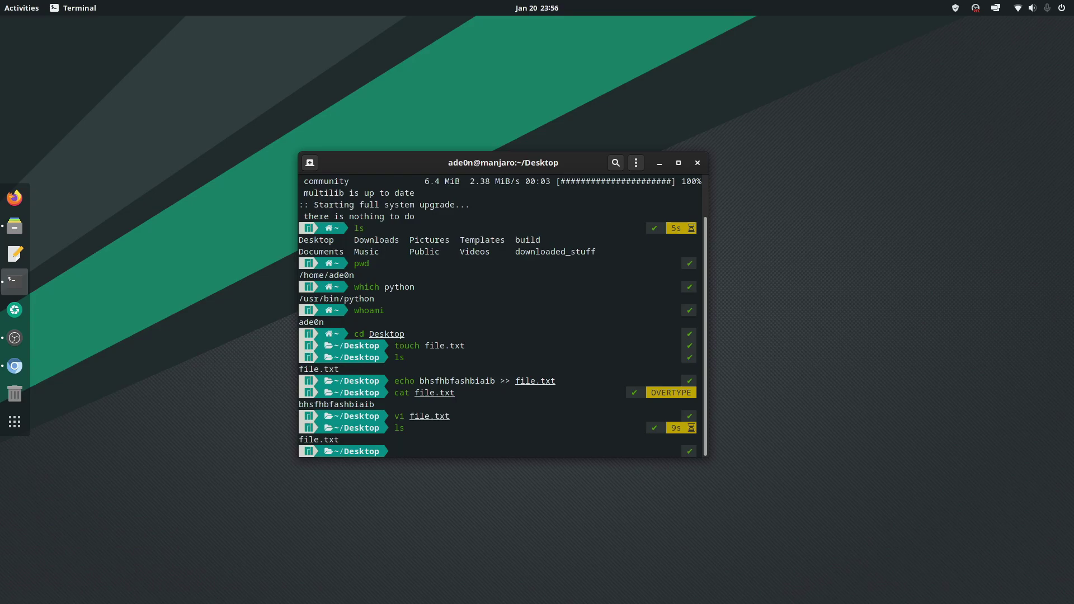
{"action": "type", "text": "rm f"}
{"action": "key", "text": "Tab"}
{"action": "key", "text": "Return"}
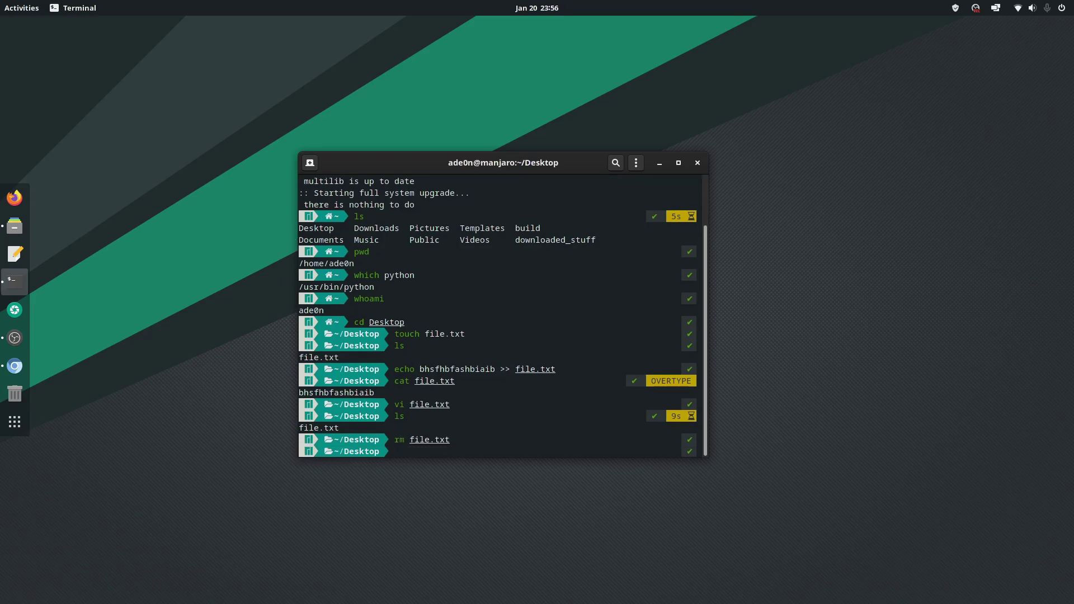
{"action": "type", "text": "ls"}
{"action": "key", "text": "Return"}
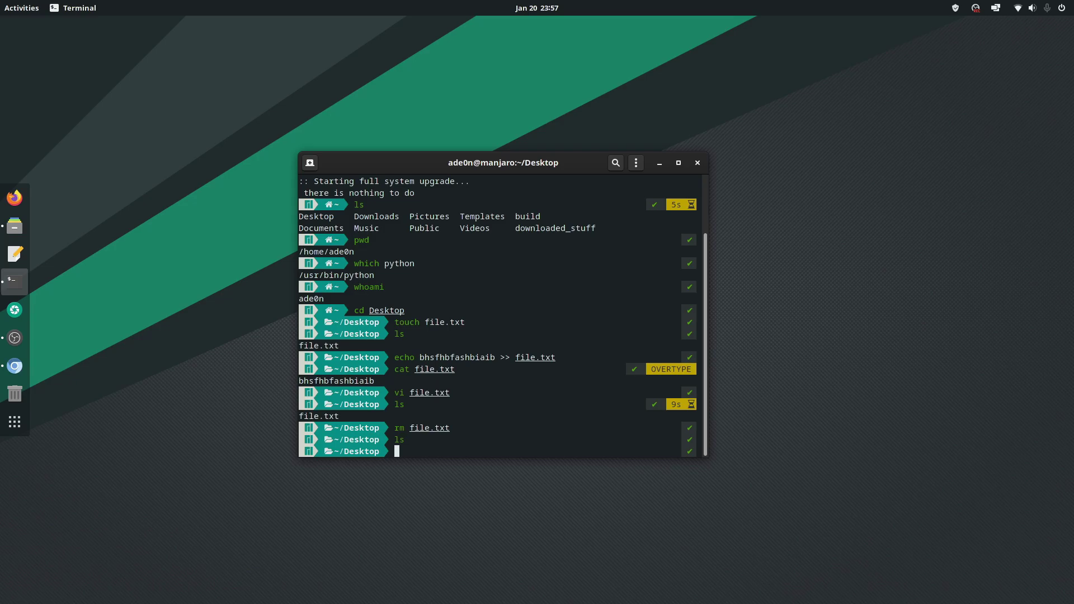
- Show touch's help text, trying touch -h and then touch --help
{"action": "type", "text": "touch -h"}
{"action": "key", "text": "Return"}
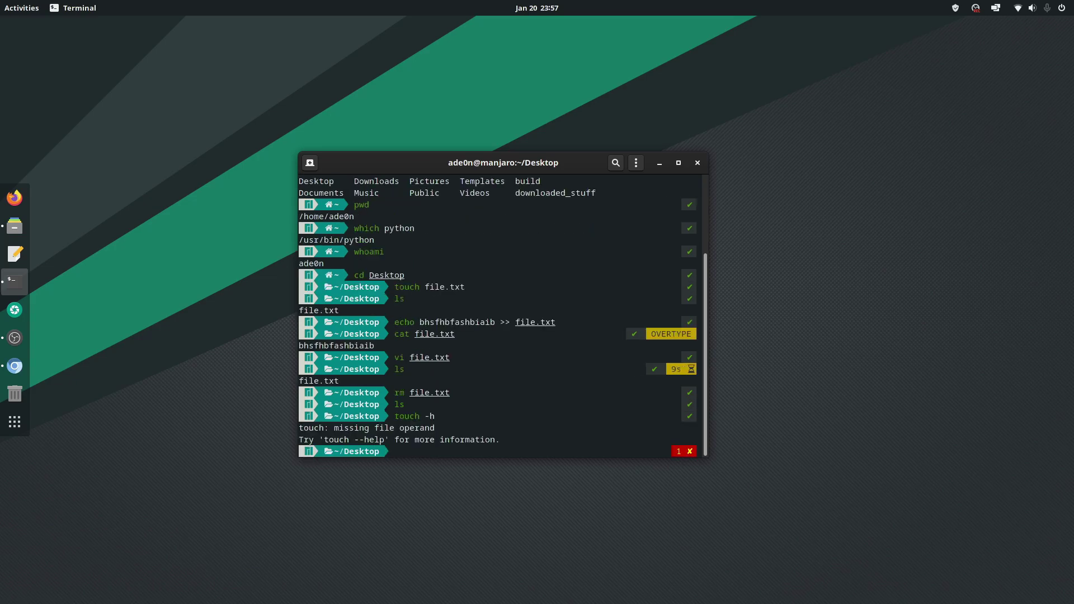
{"action": "key", "text": "Up"}
{"action": "key", "text": "BackSpace"}
{"action": "type", "text": "-help"}
{"action": "key", "text": "Return"}
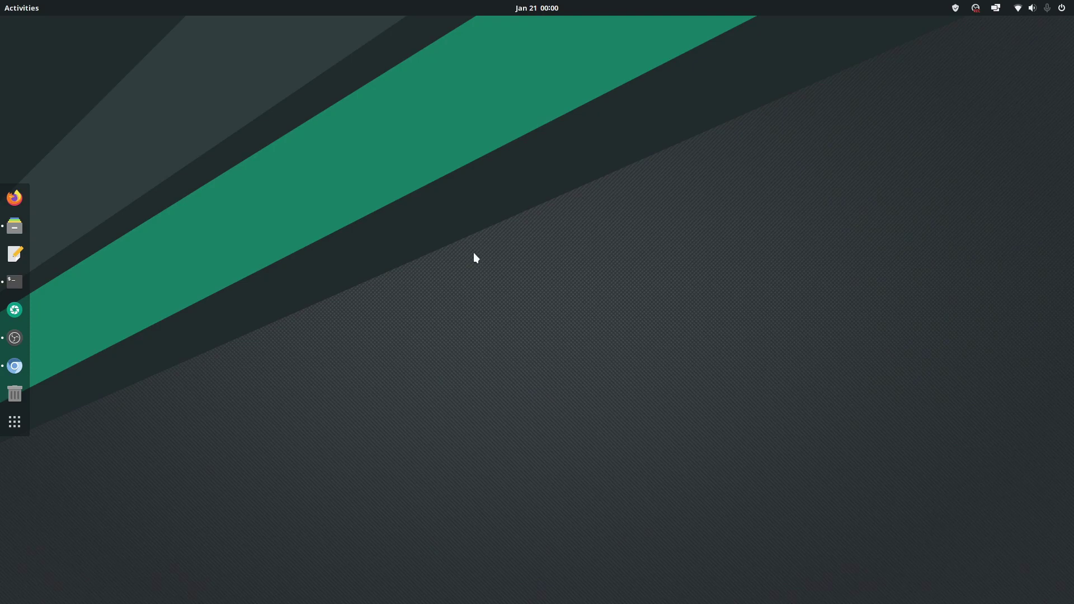
- Launch Screenshot and capture a selected area of the desktop
{"action": "left_click", "coordinate": [17, 424]}
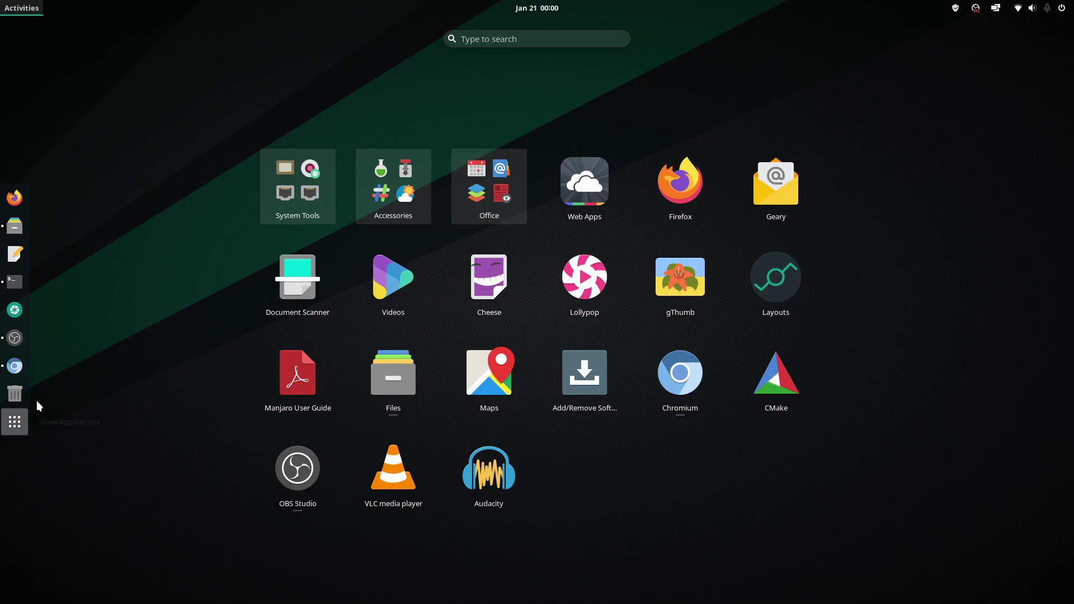
{"action": "left_click", "coordinate": [15, 309]}
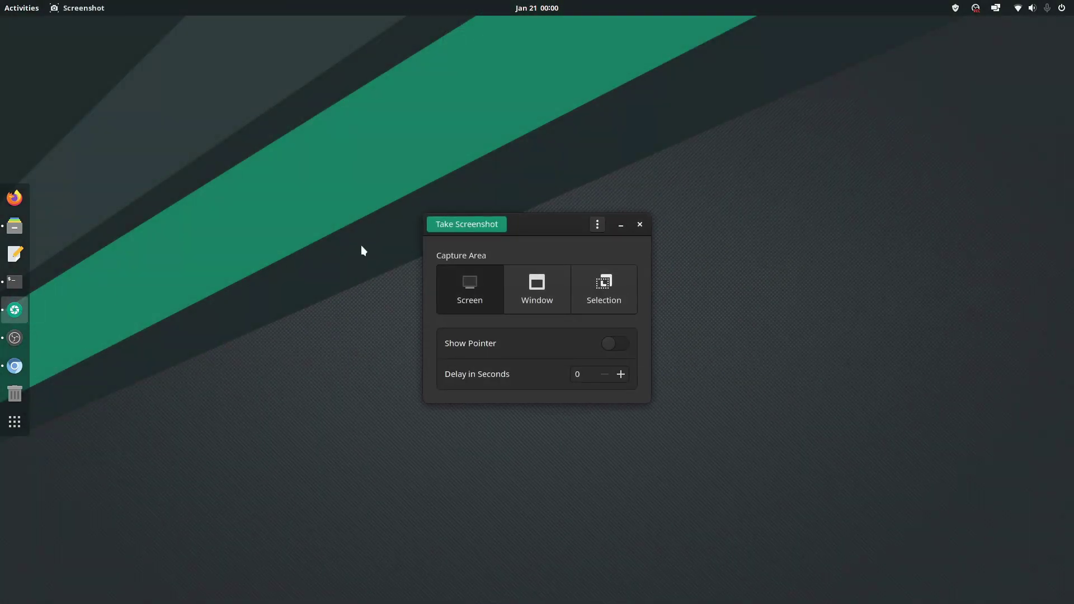
{"action": "left_click", "coordinate": [609, 294]}
{"action": "left_click", "coordinate": [465, 224]}
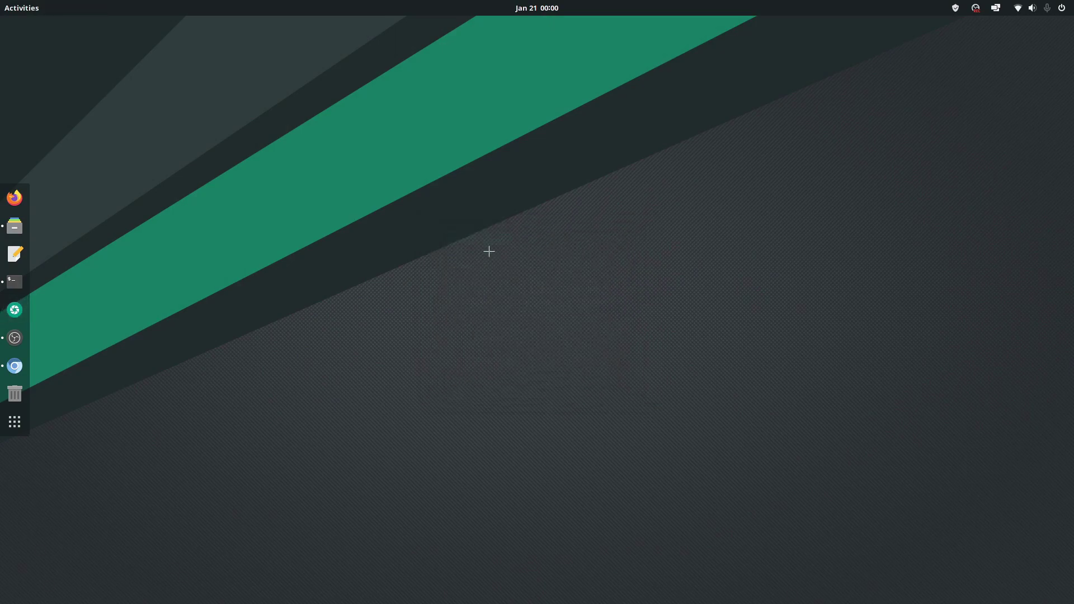
{"action": "left_click_drag", "start_coordinate": [227, 140], "coordinate": [736, 370]}
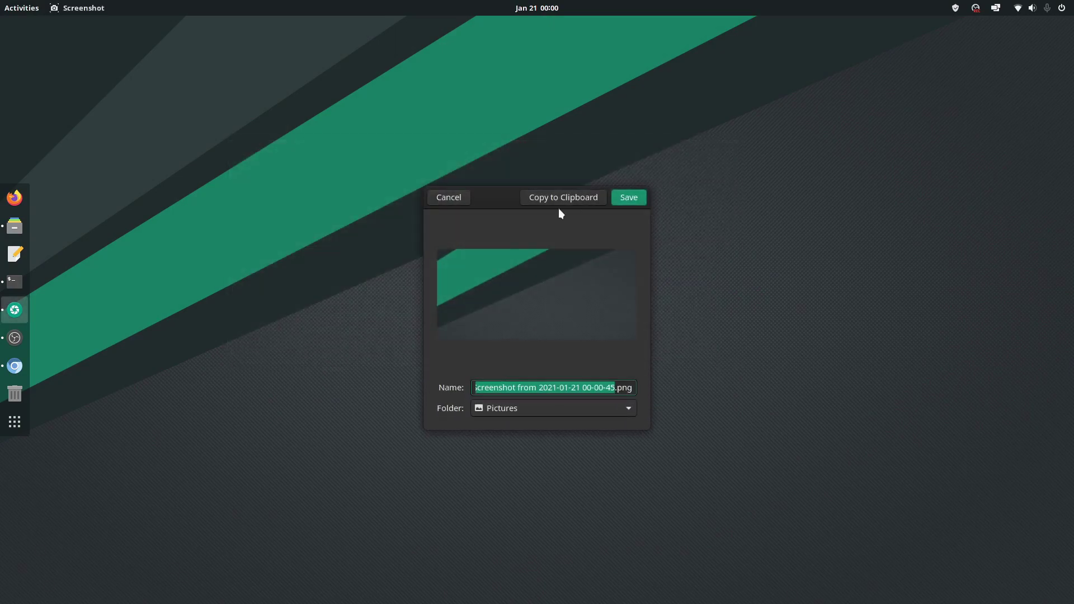
- Leave Pictures as the save folder, discard the capture and close Screenshot
{"action": "left_click", "coordinate": [535, 406]}
{"action": "left_click", "coordinate": [533, 407]}
{"action": "left_click", "coordinate": [453, 196]}
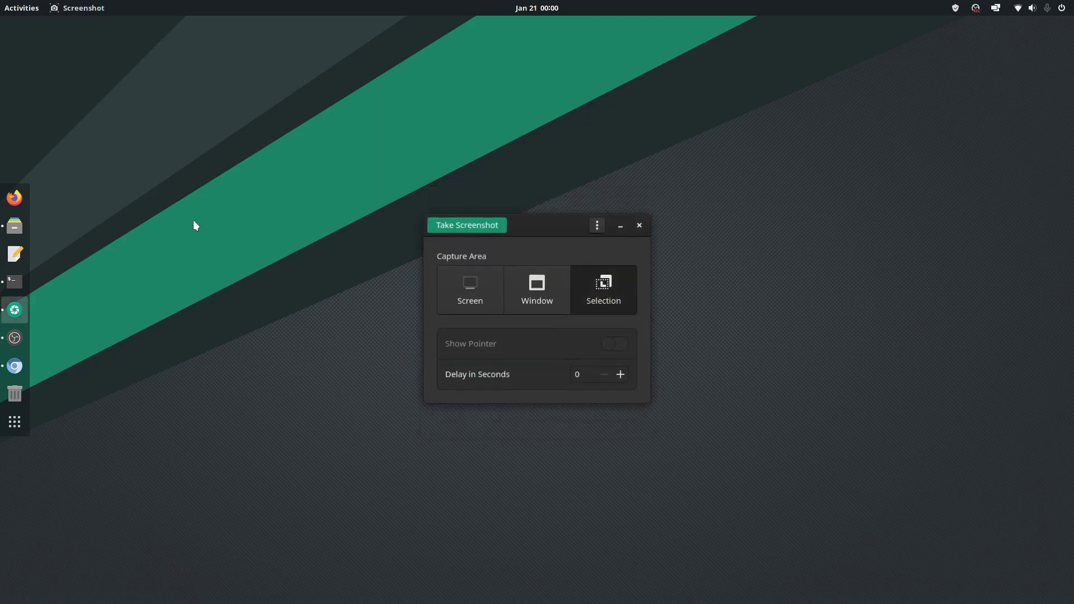
{"action": "left_click", "coordinate": [639, 225]}
- Bring up Files, jump to the Home folder in the sidebar, and minimize it
{"action": "left_click", "coordinate": [14, 226]}
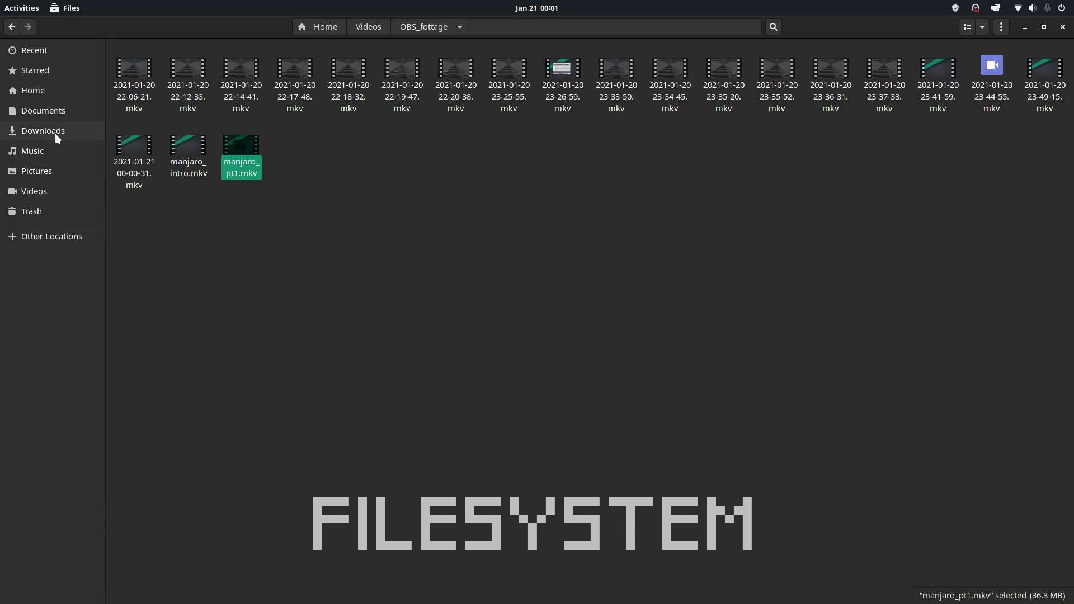
{"action": "left_click", "coordinate": [38, 95]}
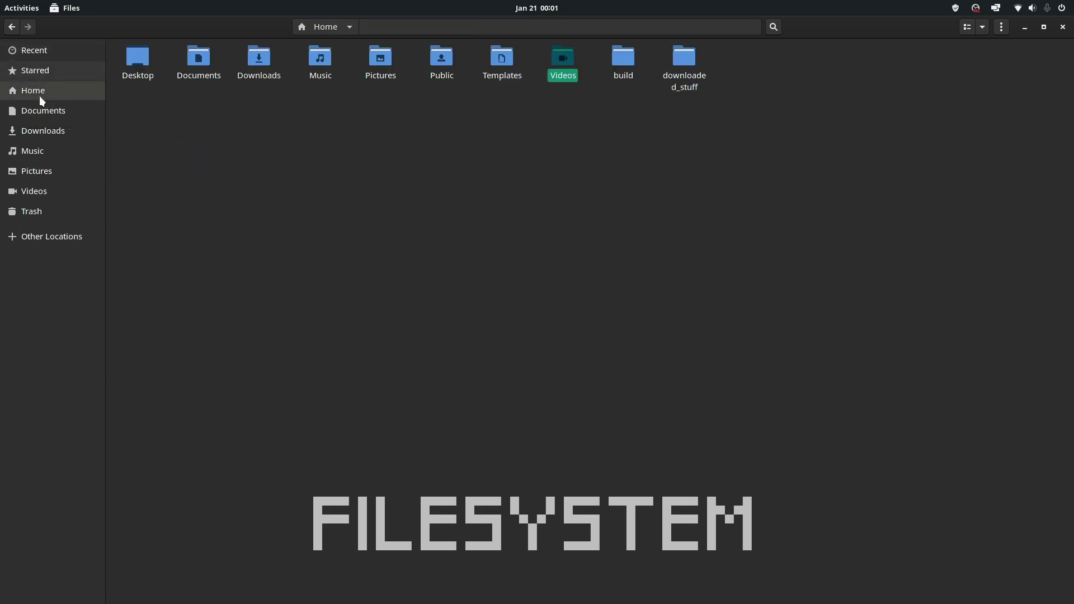
{"action": "left_click", "coordinate": [1025, 27]}
- Bring the terminal back and clear the screen, accepting the correction of 'cleaar' to clear
{"action": "left_click", "coordinate": [15, 281]}
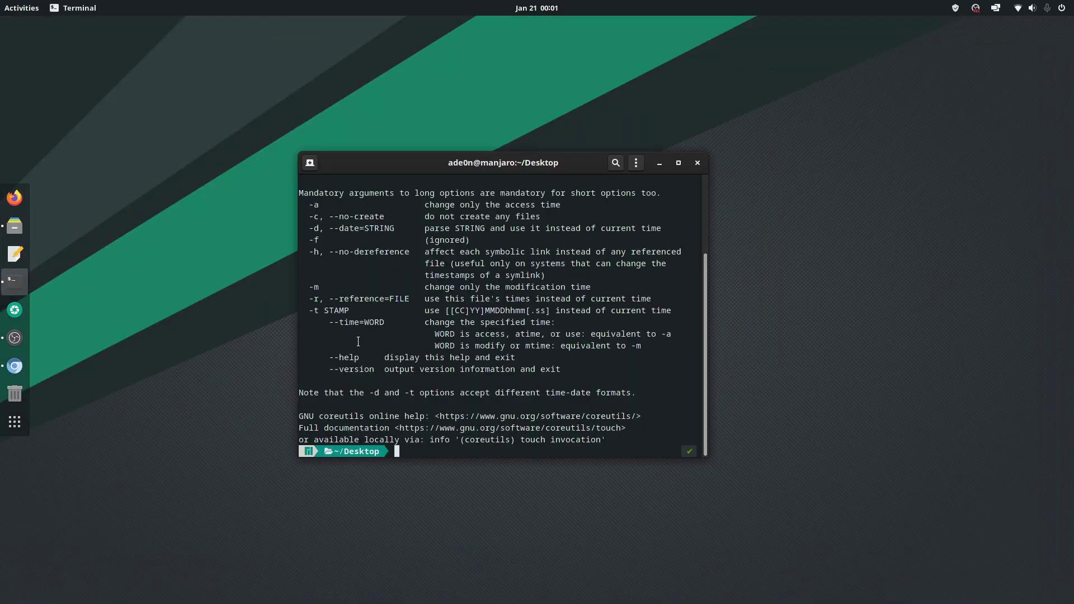
{"action": "type", "text": "cleaar"}
{"action": "key", "text": "Return"}
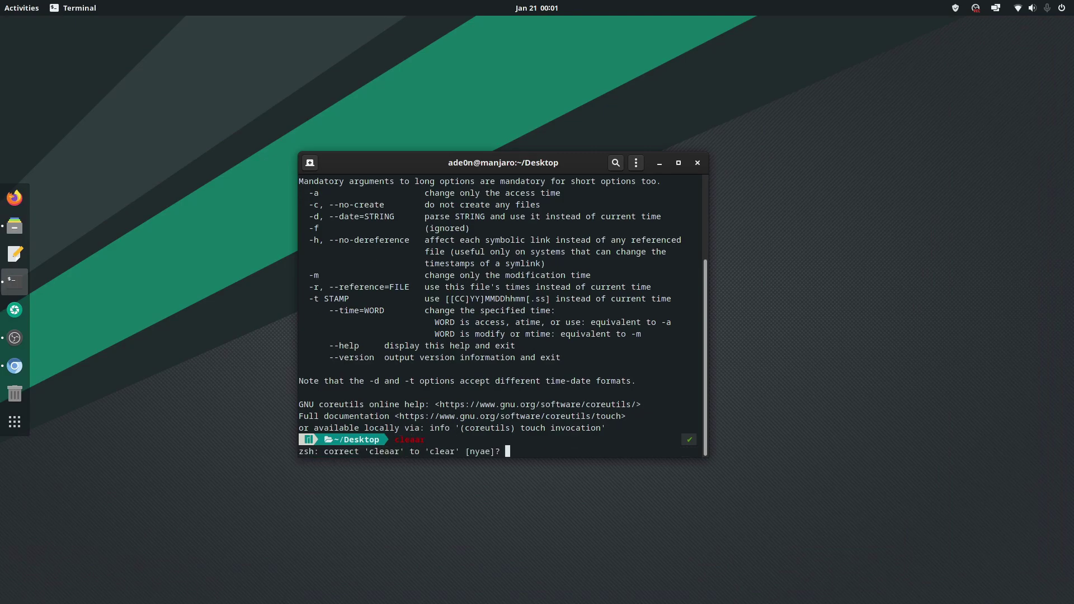
{"action": "key", "text": "y"}
{"action": "key", "text": "Return"}
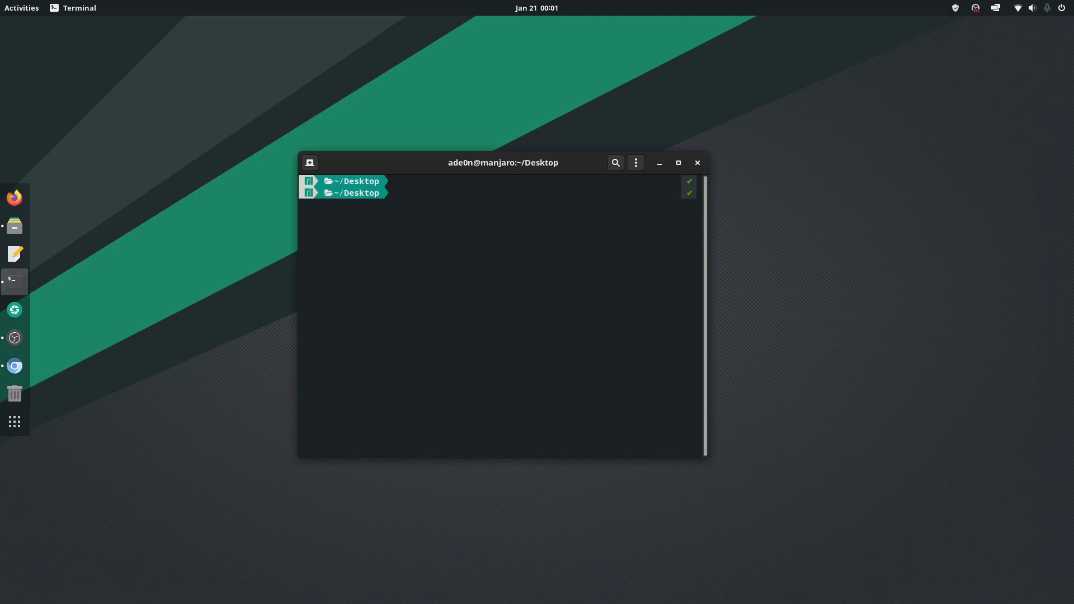
- Change to the root directory with cd /, list it with ls, and highlight the listing
{"action": "type", "text": "cd /"}
{"action": "key", "text": "Return"}
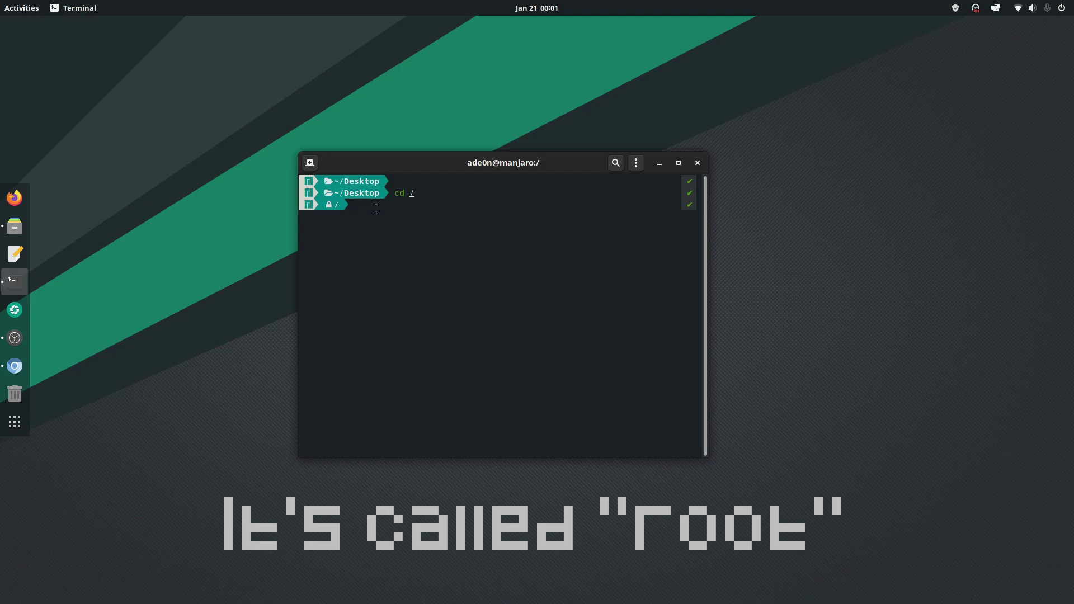
{"action": "type", "text": "ls"}
{"action": "key", "text": "Return"}
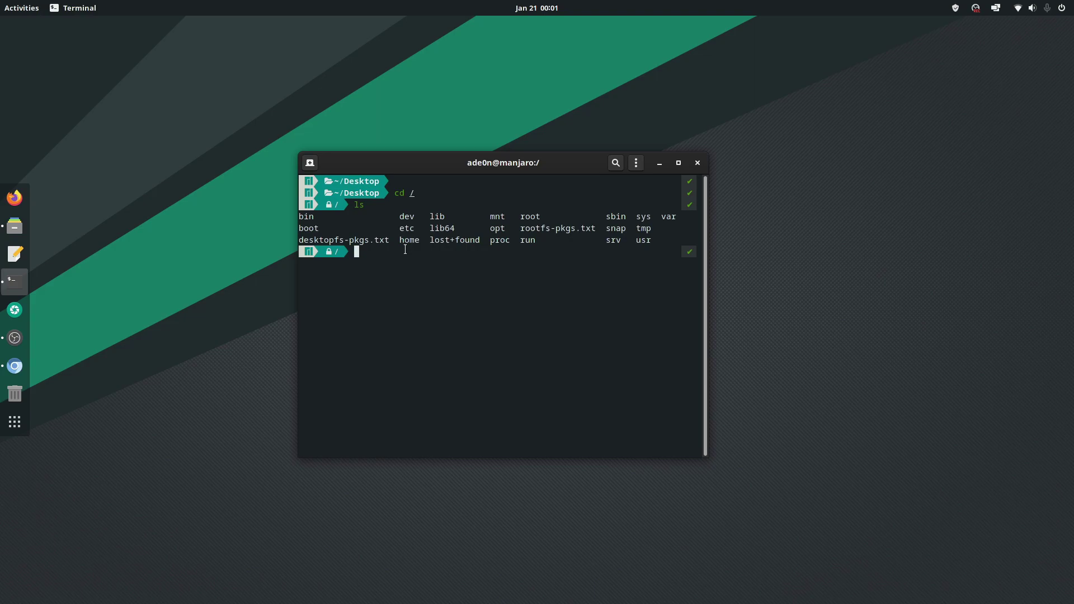
{"action": "left_click_drag", "start_coordinate": [420, 240], "coordinate": [402, 240]}
{"action": "left_click_drag", "start_coordinate": [652, 240], "coordinate": [301, 219]}
- Enter /home, list it, and highlight the user folder and lost+found entries
{"action": "left_click", "coordinate": [377, 258]}
{"action": "type", "text": "cd home"}
{"action": "key", "text": "Return"}
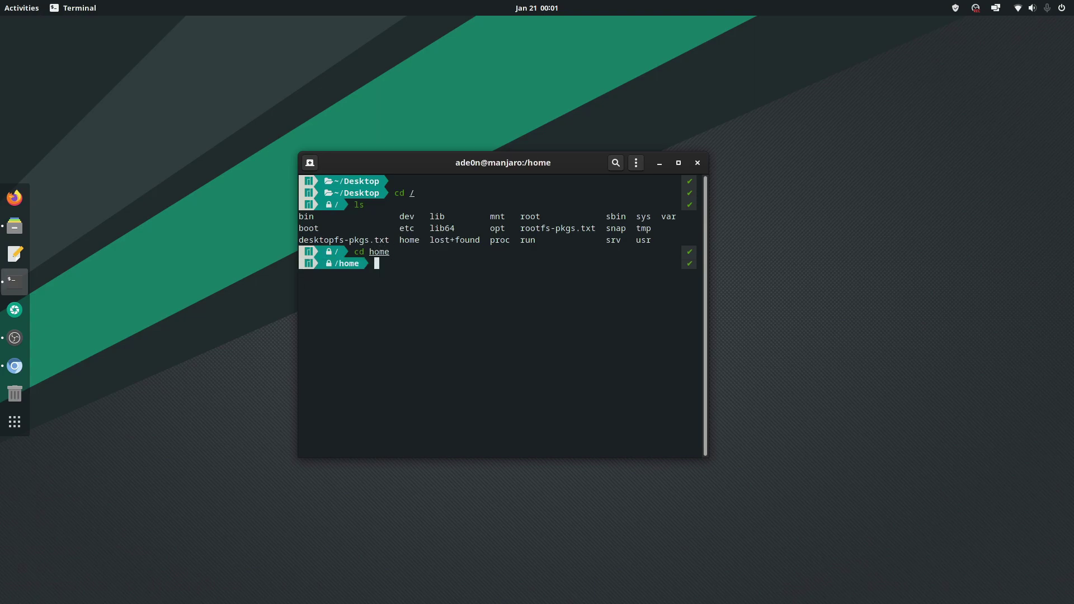
{"action": "type", "text": "ls"}
{"action": "key", "text": "Return"}
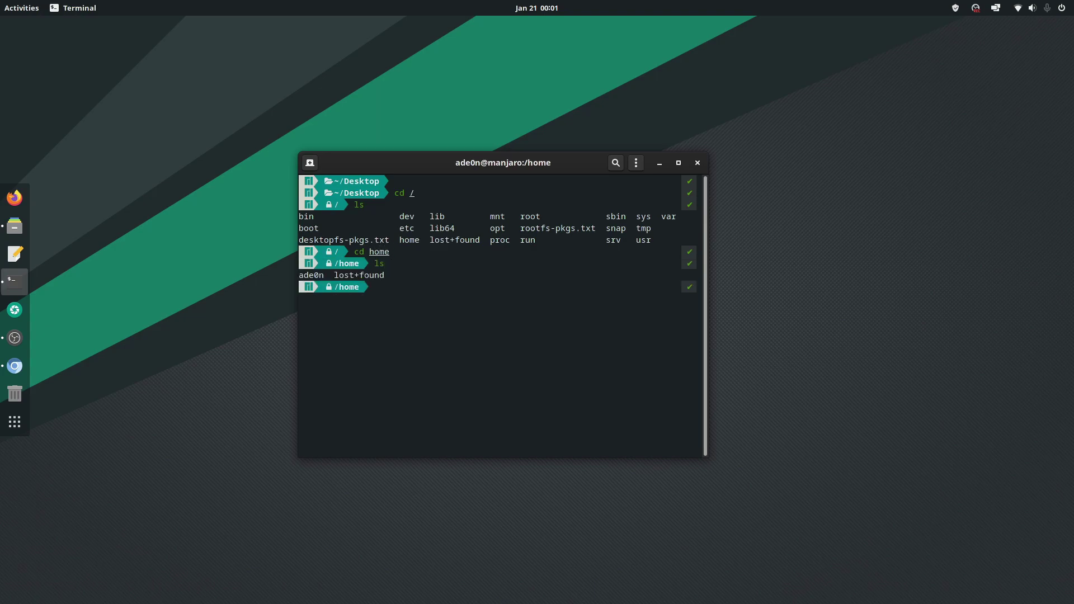
{"action": "double_click", "coordinate": [305, 276]}
{"action": "left_click", "coordinate": [340, 282]}
{"action": "double_click", "coordinate": [347, 275]}
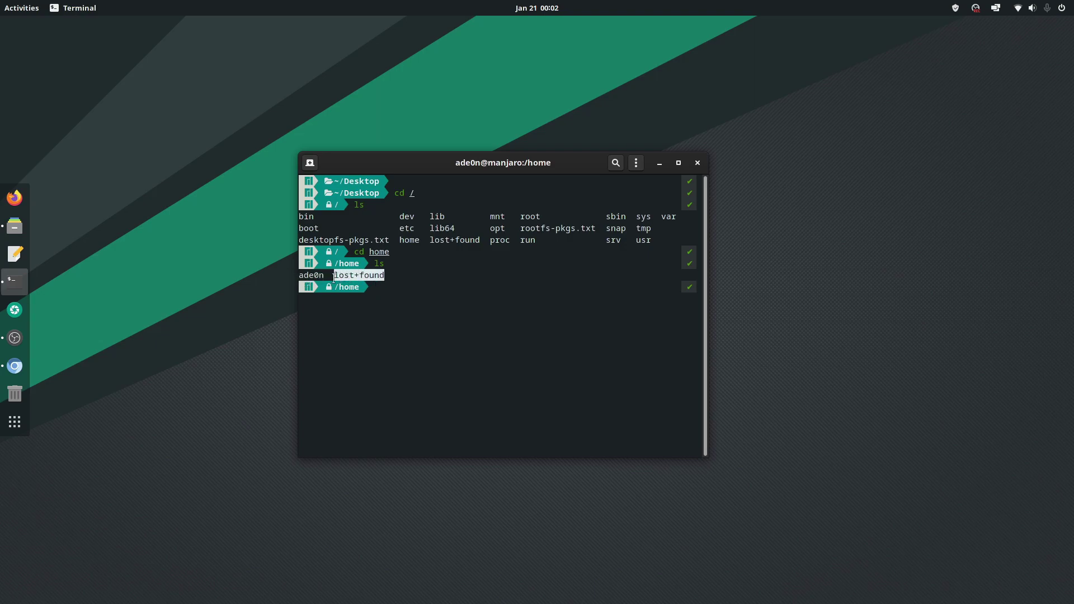
{"action": "left_click", "coordinate": [365, 276]}
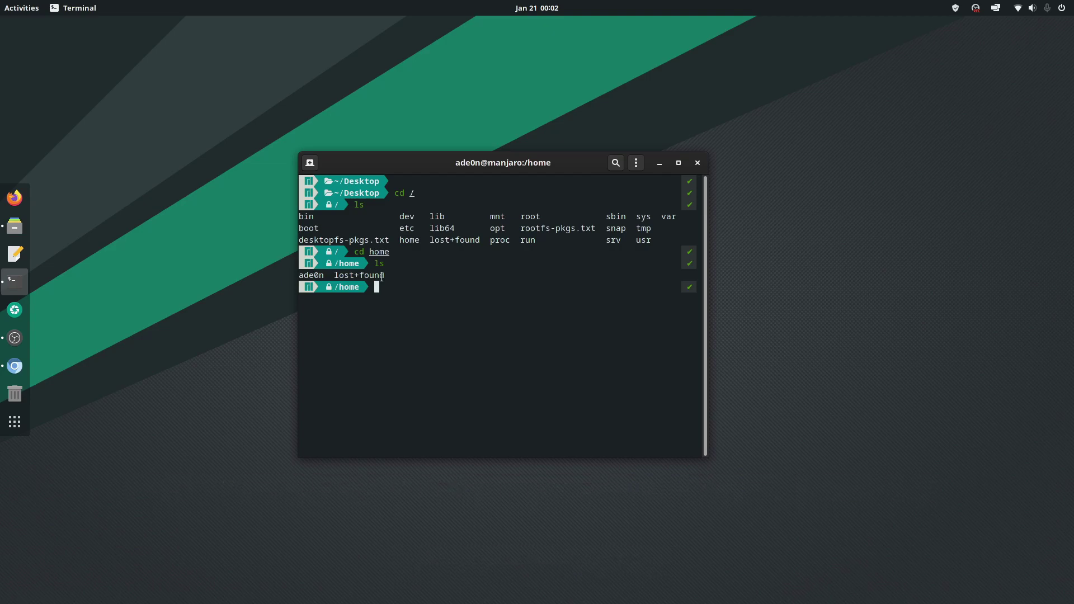
- Change into the user's home folder and list its contents (Desktop, Documents, build, downloaded_stuff)
{"action": "left_click_drag", "start_coordinate": [324, 275], "coordinate": [301, 278]}
{"action": "type", "text": "cd ade0n"}
{"action": "key", "text": "Return"}
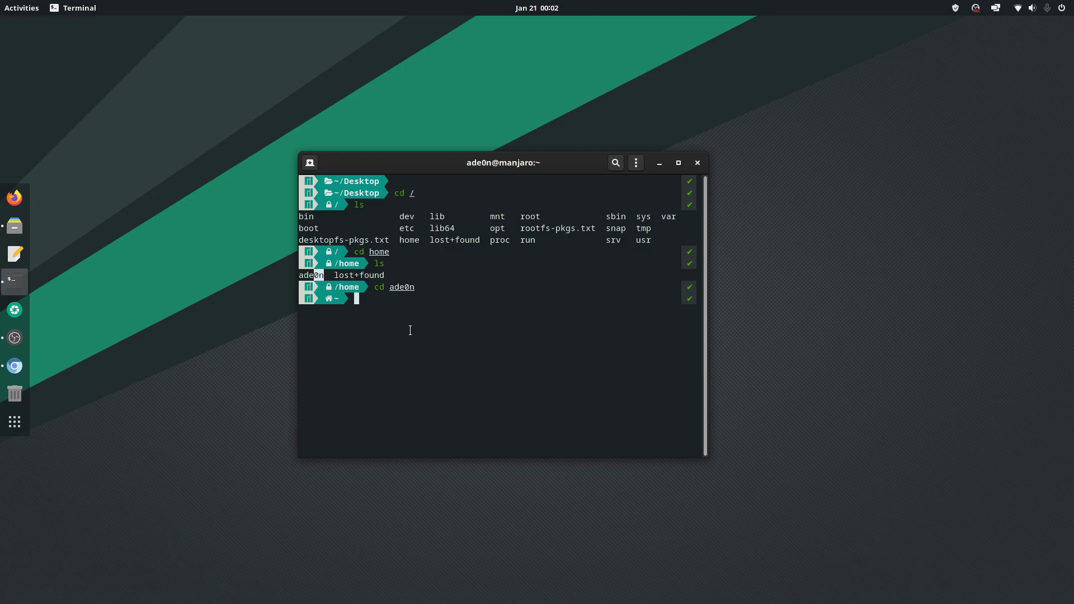
{"action": "left_click", "coordinate": [339, 298]}
{"action": "left_click_drag", "start_coordinate": [331, 298], "coordinate": [327, 298]}
{"action": "left_click", "coordinate": [327, 299]}
{"action": "type", "text": "ls"}
{"action": "key", "text": "Return"}
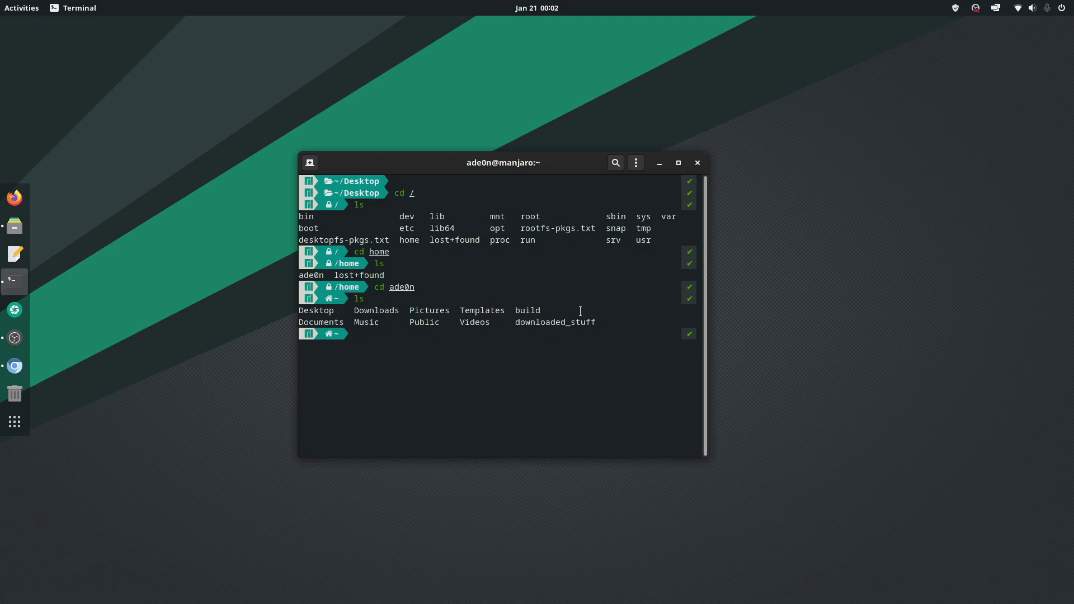
{"action": "left_click", "coordinate": [658, 163]}
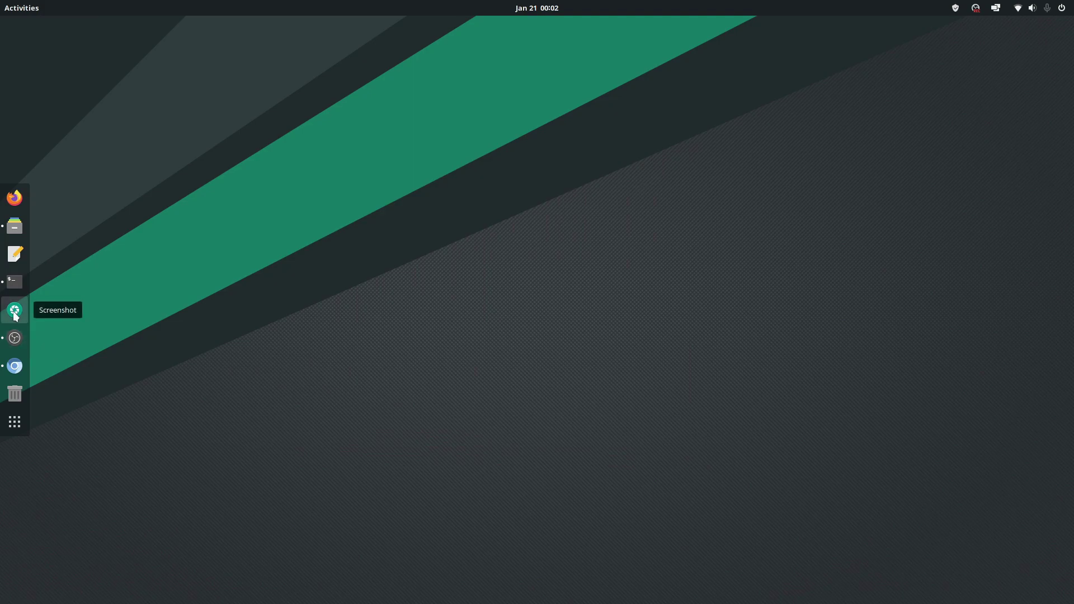
{"action": "left_click", "coordinate": [22, 421]}
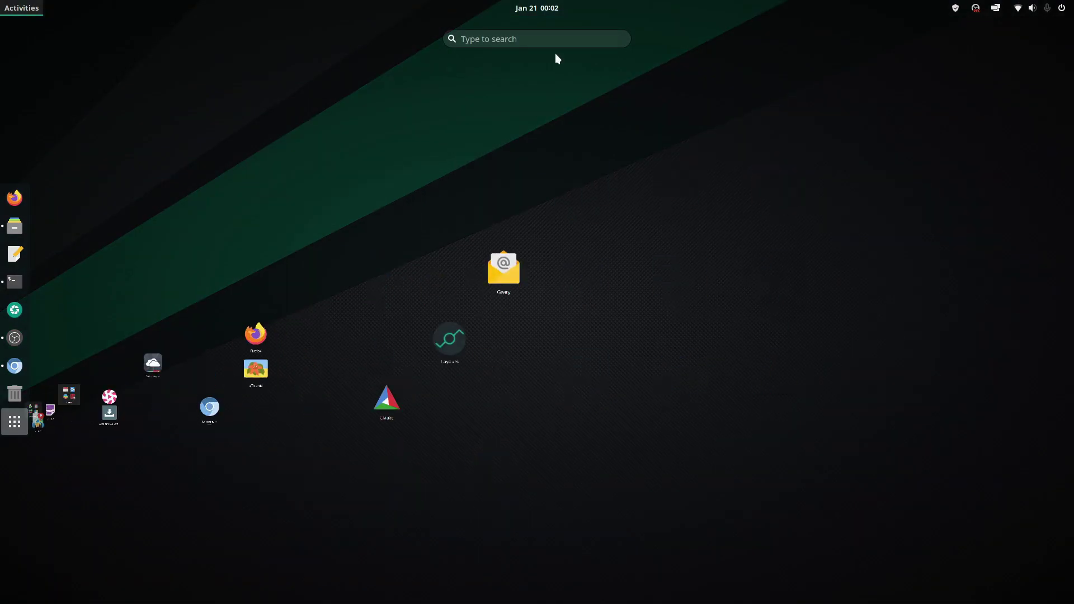
{"action": "type", "text": "ins"}
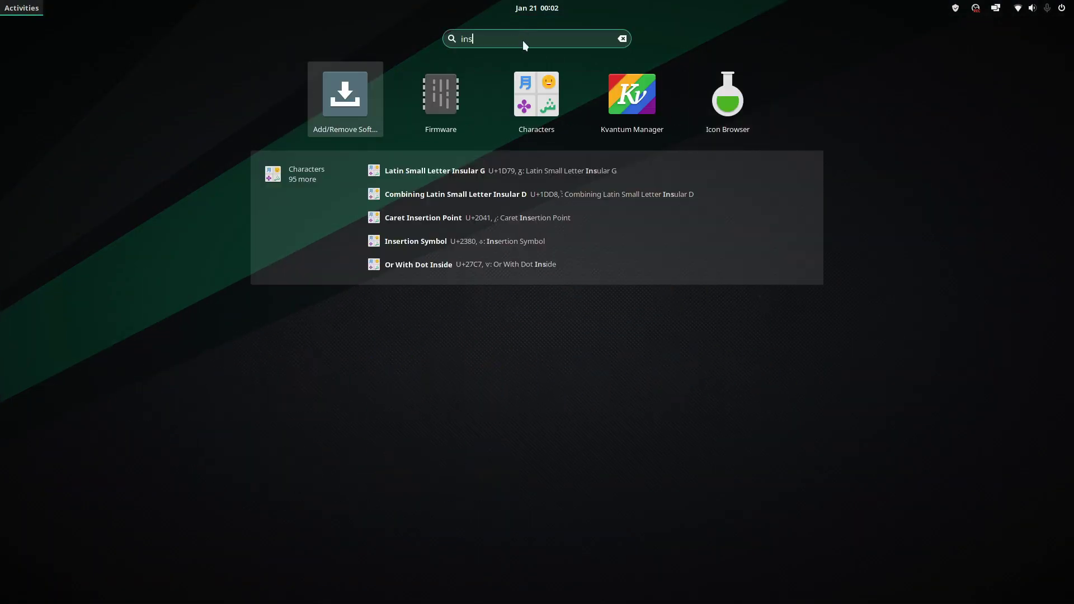
{"action": "left_click", "coordinate": [374, 103]}
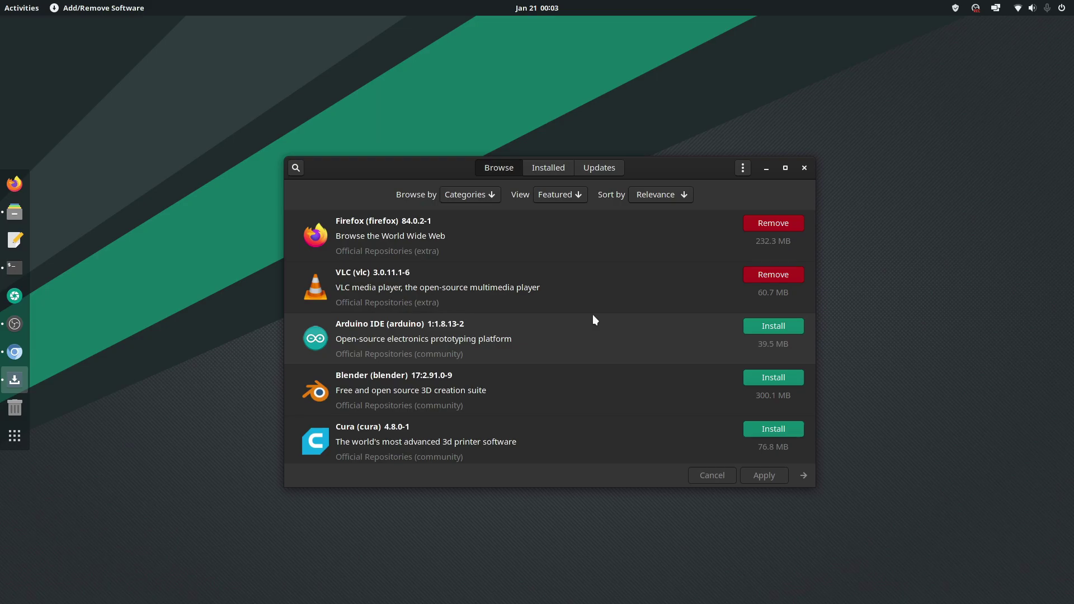
{"action": "scroll", "coordinate": [386, 364], "scroll_direction": "down", "scroll_amount": 6}
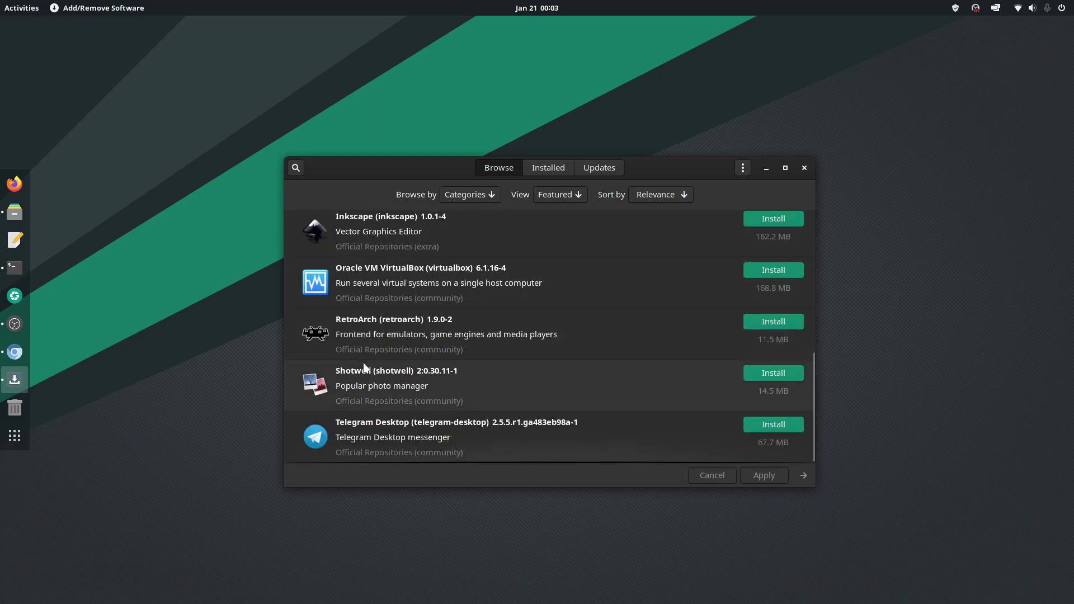
{"action": "scroll", "coordinate": [549, 440], "scroll_direction": "up", "scroll_amount": 6}
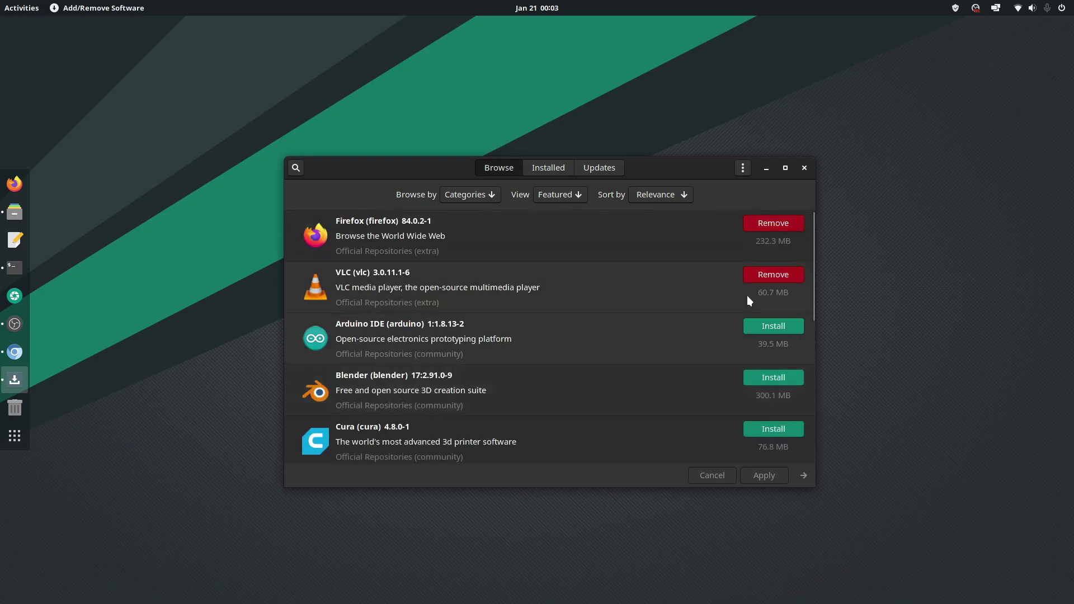
{"action": "left_click", "coordinate": [803, 168]}
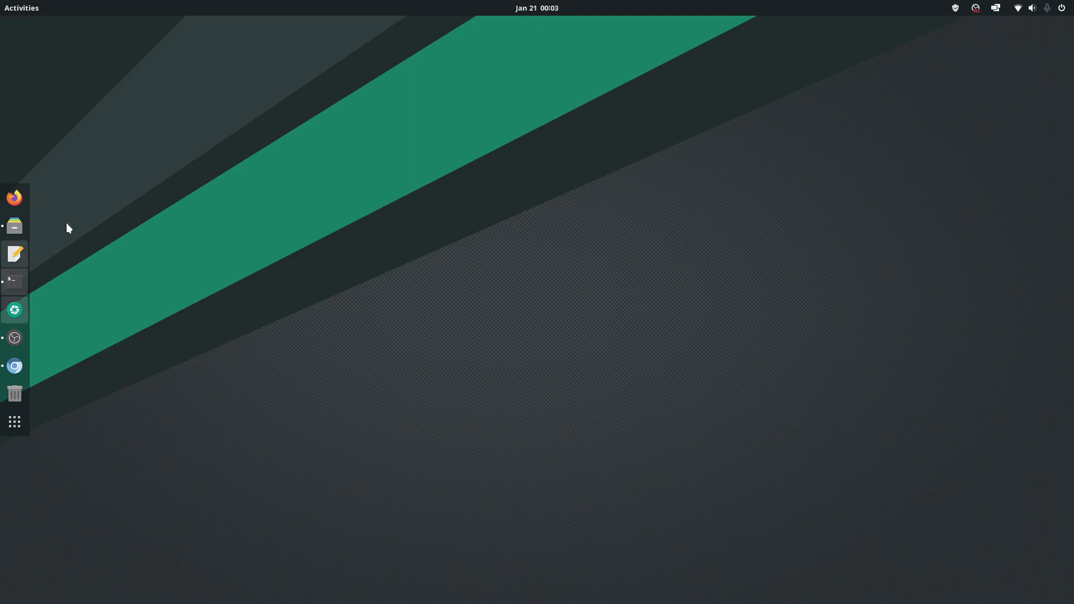
- Launch Settings by searching 'setting' in the application overview, then scroll its sidebar
{"action": "left_click", "coordinate": [14, 421]}
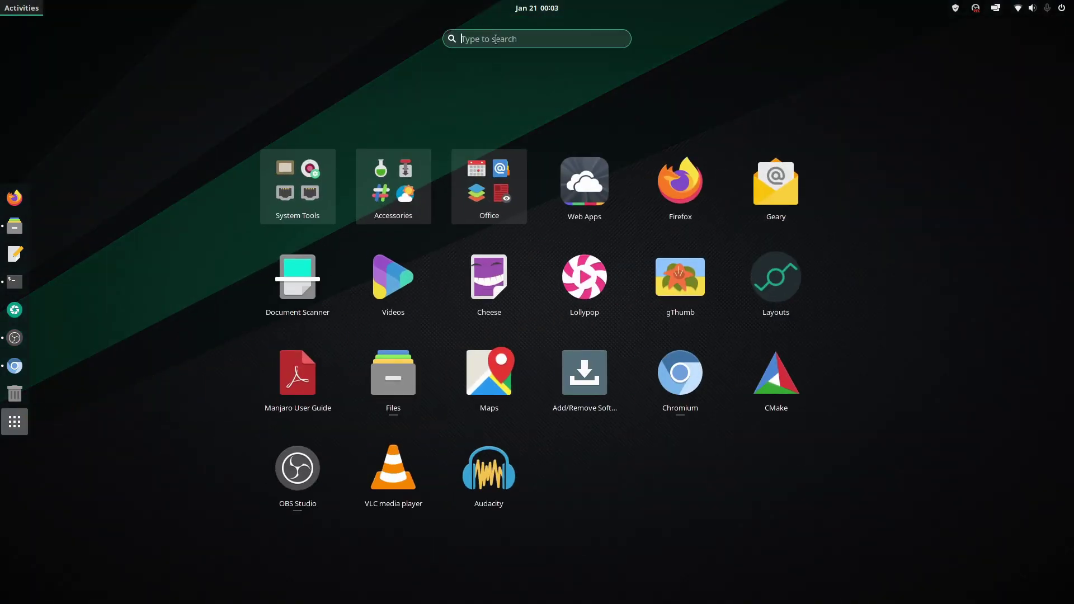
{"action": "type", "text": "setting"}
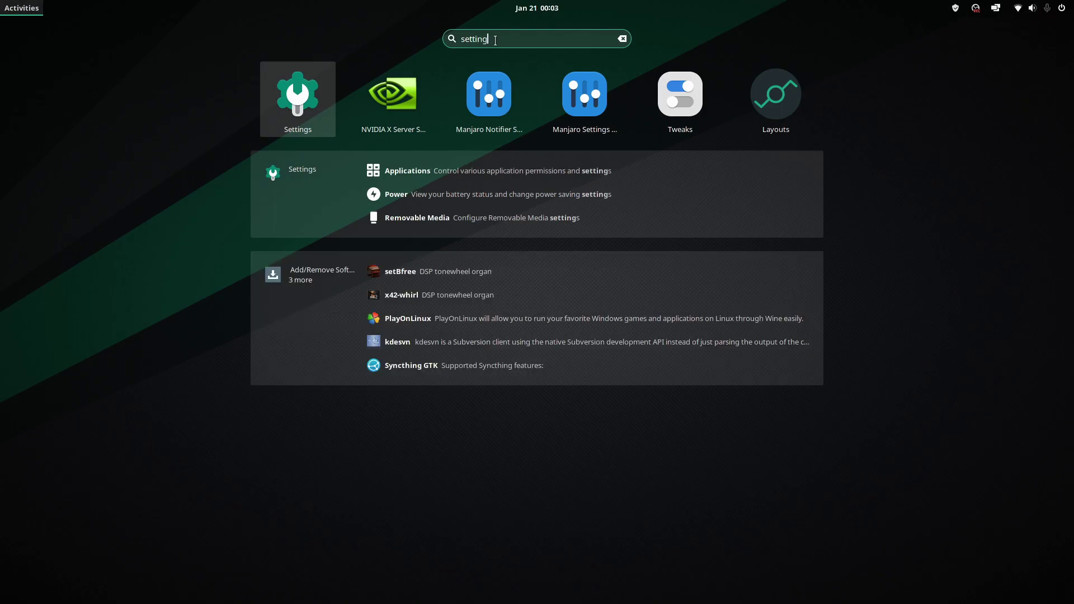
{"action": "key", "text": "Return"}
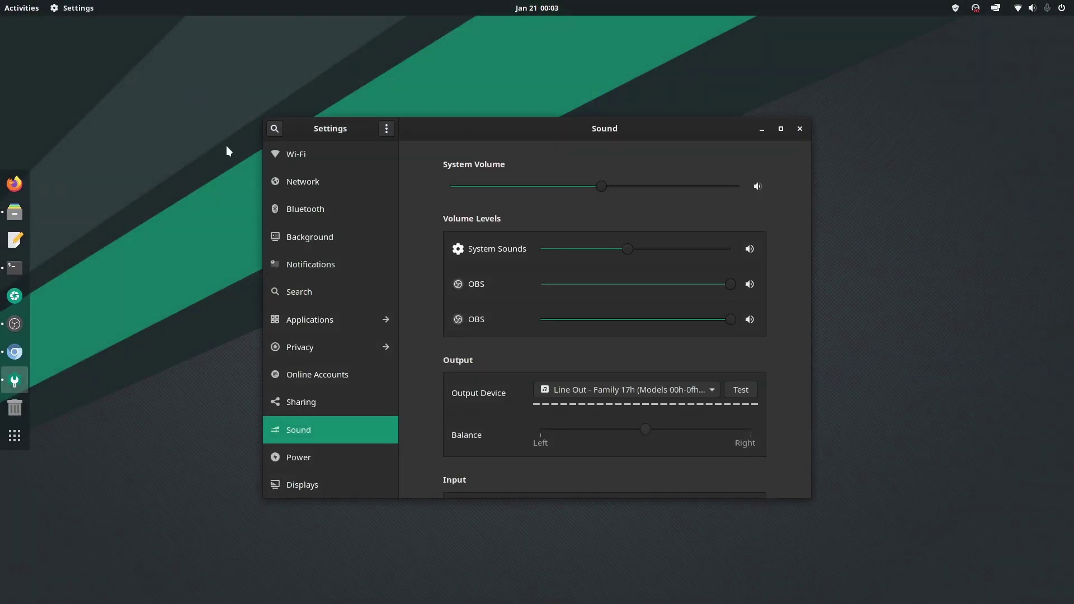
{"action": "scroll", "coordinate": [313, 202], "scroll_direction": "down", "scroll_amount": 5}
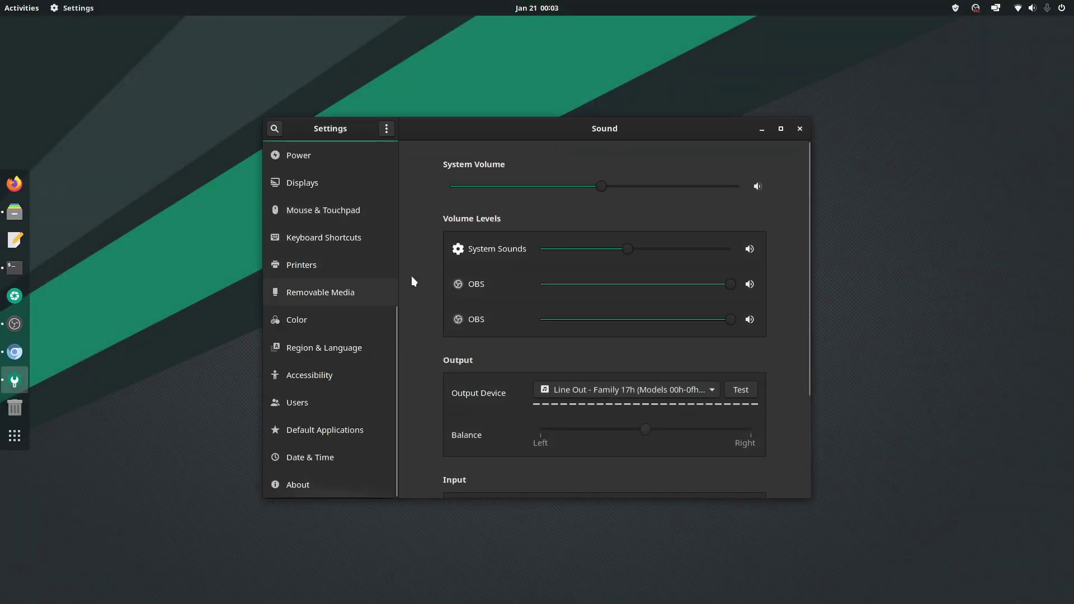
{"action": "scroll", "coordinate": [302, 303], "scroll_direction": "up", "scroll_amount": 5}
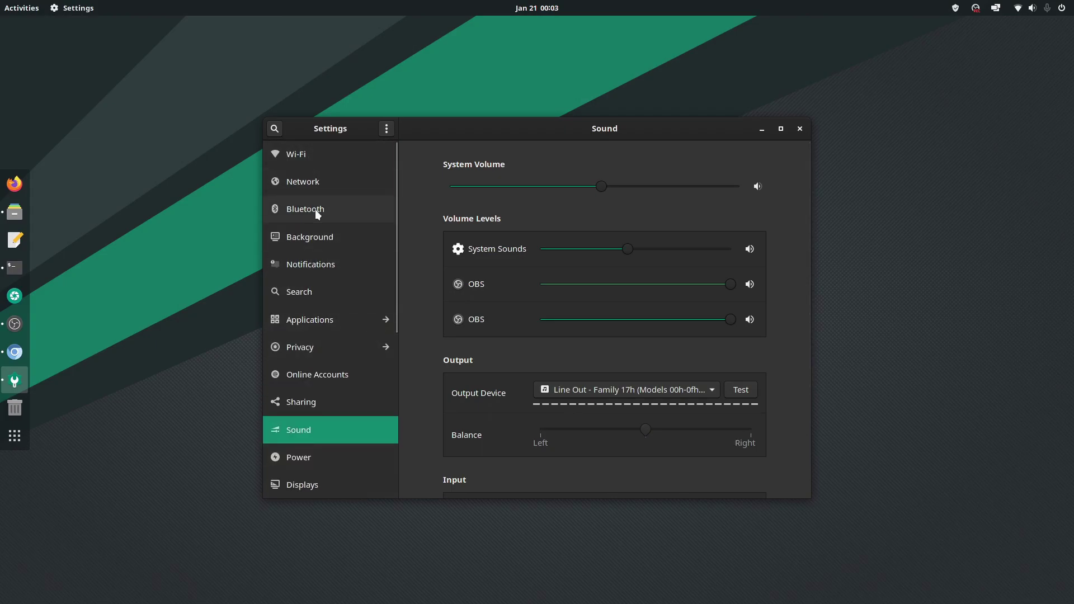
{"action": "scroll", "coordinate": [328, 260], "scroll_direction": "down", "scroll_amount": 5}
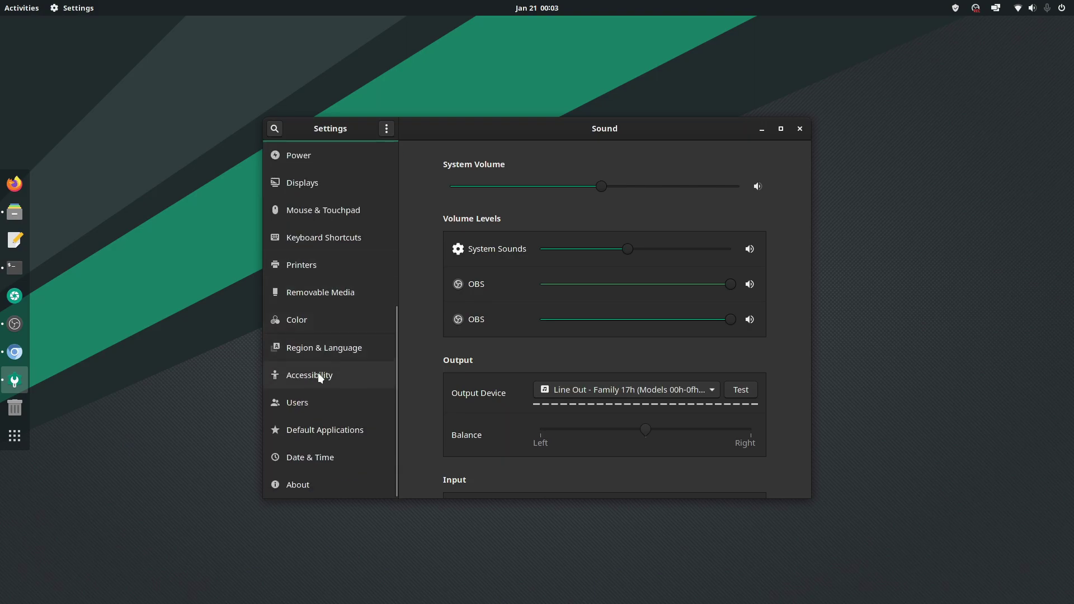
- On the Keyboard Shortcuts page, start a new custom shortcut named 'terminal'
{"action": "left_click", "coordinate": [310, 235]}
{"action": "scroll", "coordinate": [657, 271], "scroll_direction": "down", "scroll_amount": 15}
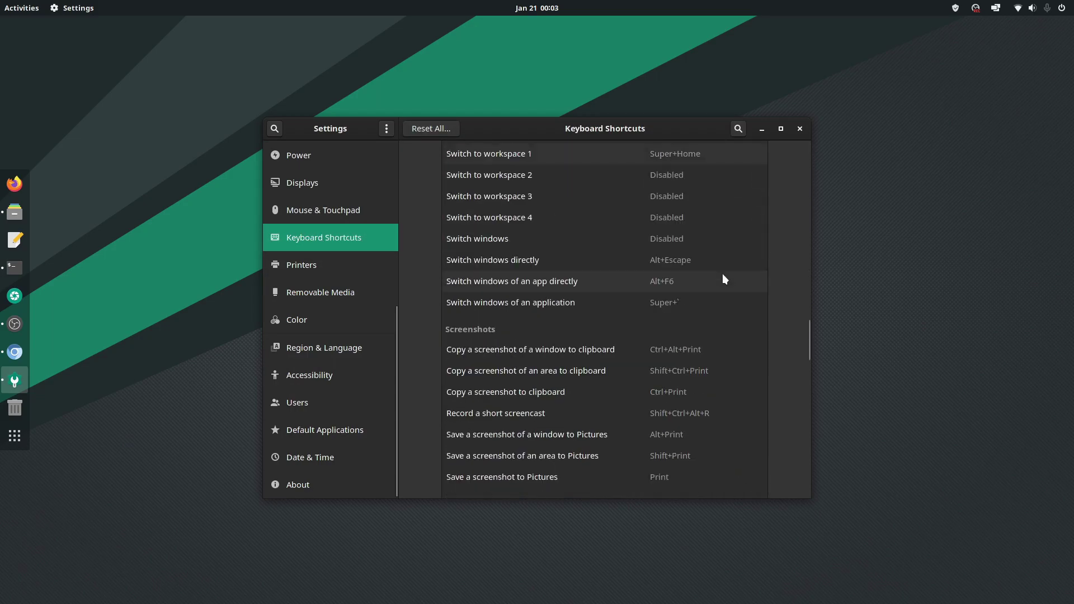
{"action": "scroll", "coordinate": [679, 273], "scroll_direction": "down", "scroll_amount": 10}
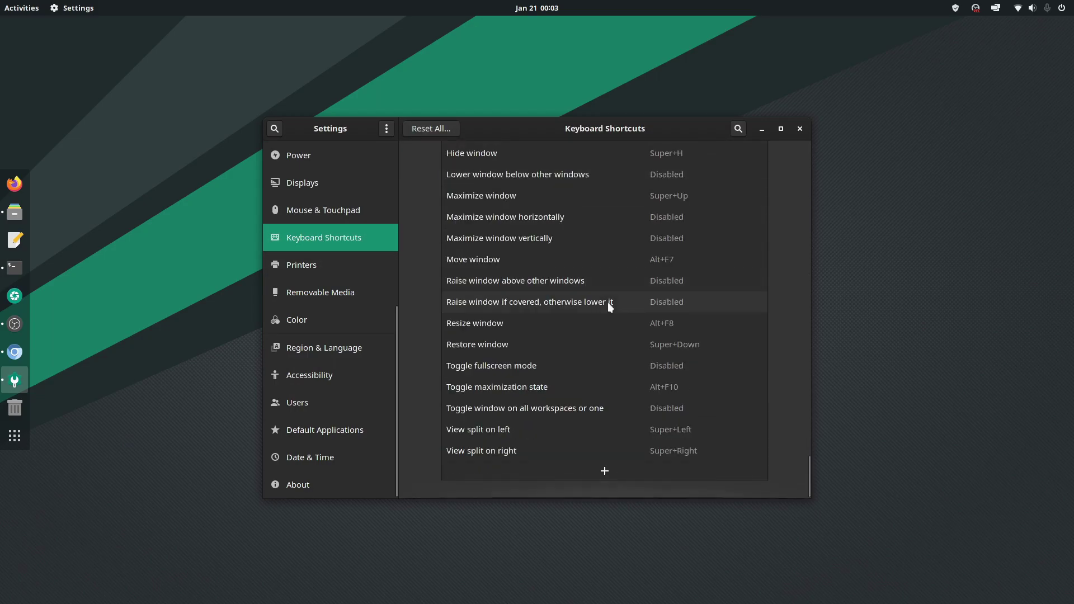
{"action": "left_click", "coordinate": [605, 472]}
{"action": "type", "text": "terminal"}
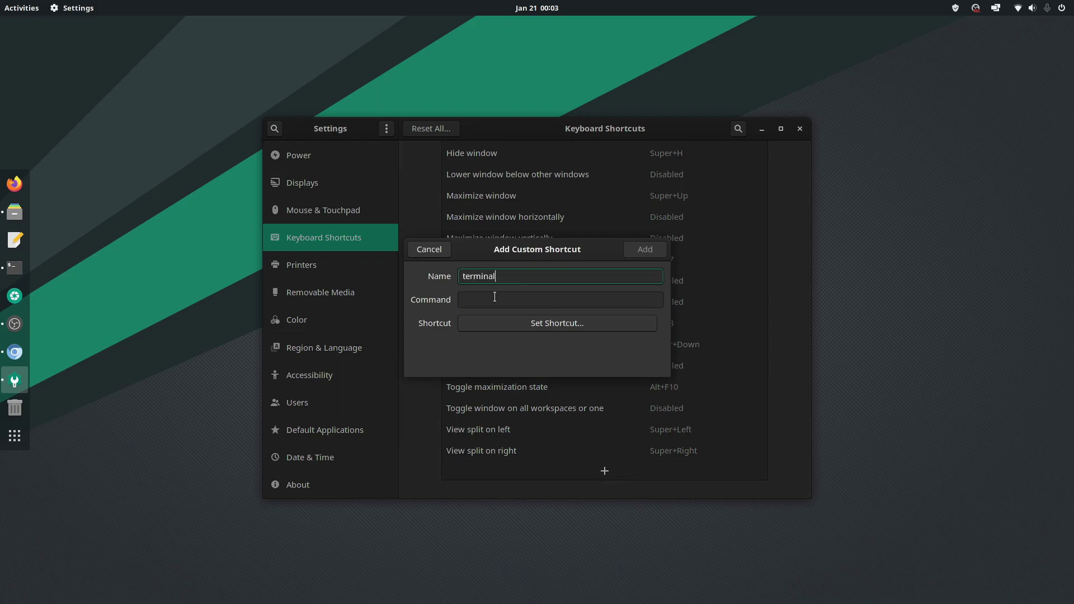
- Set its command to gnome-terminal, bind Ctrl+Alt+T, and add the shortcut
{"action": "left_click", "coordinate": [494, 296]}
{"action": "type", "text": "gmo"}
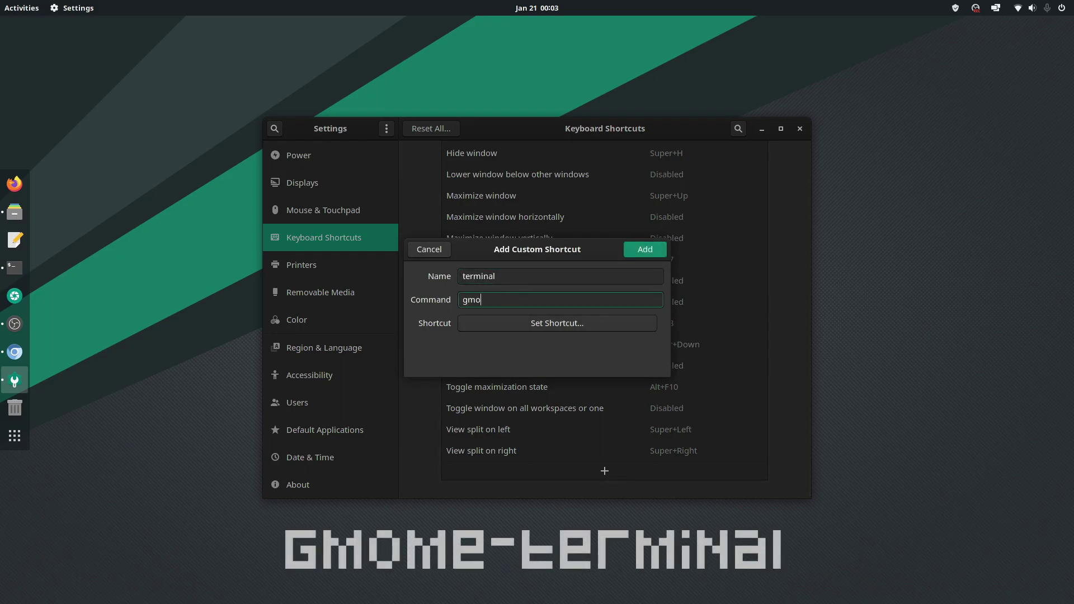
{"action": "type", "text": ","}
{"action": "key", "text": "BackSpace"}
{"action": "type", "text": "me"}
{"action": "key", "text": "BackSpace"}
{"action": "key", "text": "BackSpace"}
{"action": "key", "text": "BackSpace"}
{"action": "key", "text": "BackSpace"}
{"action": "type", "text": "nome-terminal"}
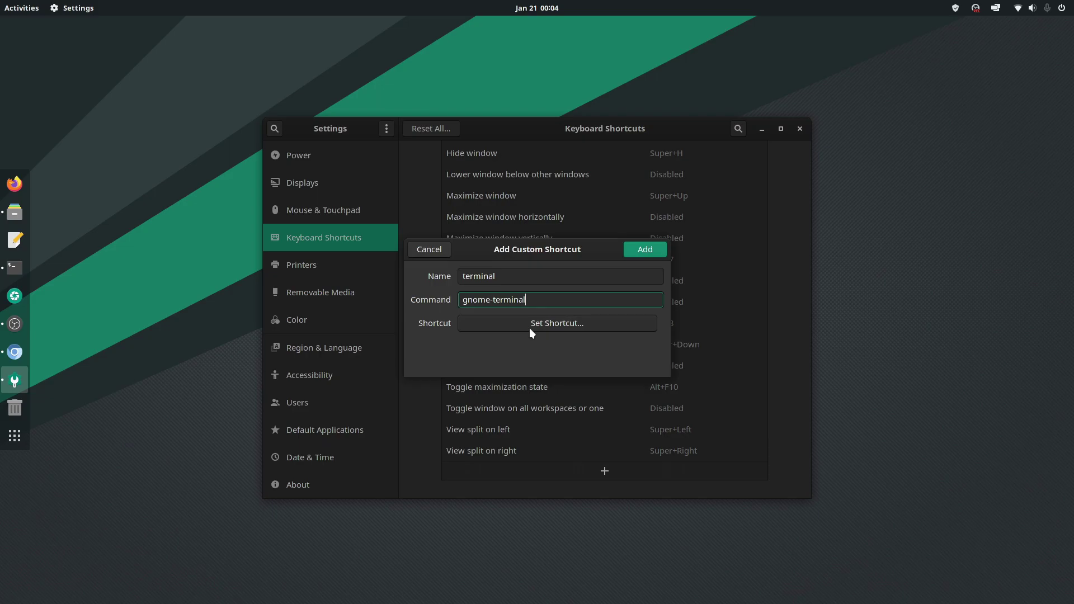
{"action": "left_click", "coordinate": [531, 333]}
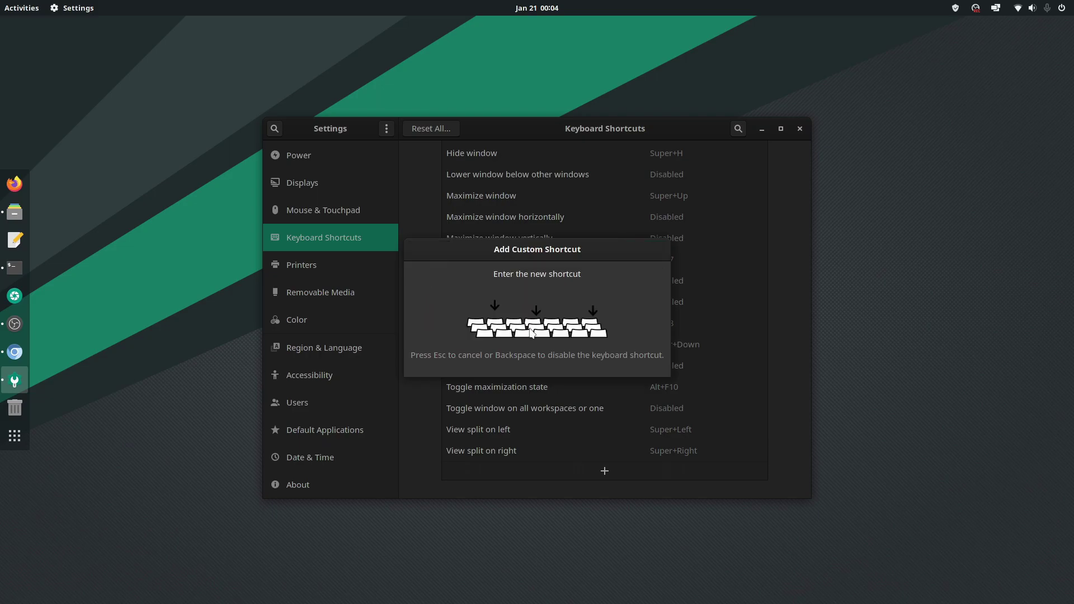
{"action": "key", "text": "ctrl+alt+t"}
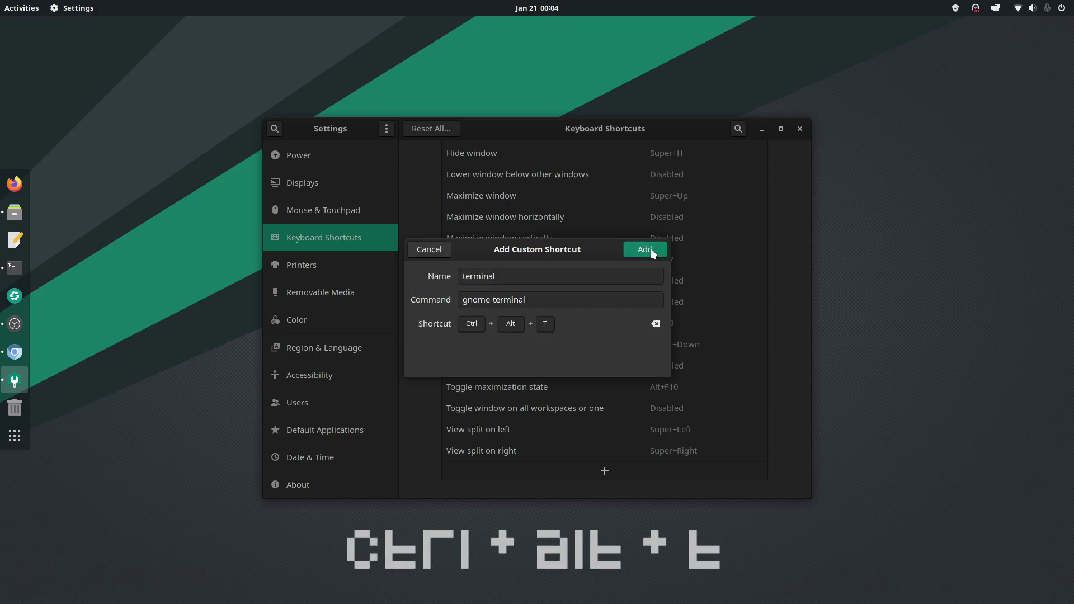
{"action": "left_click", "coordinate": [648, 251]}
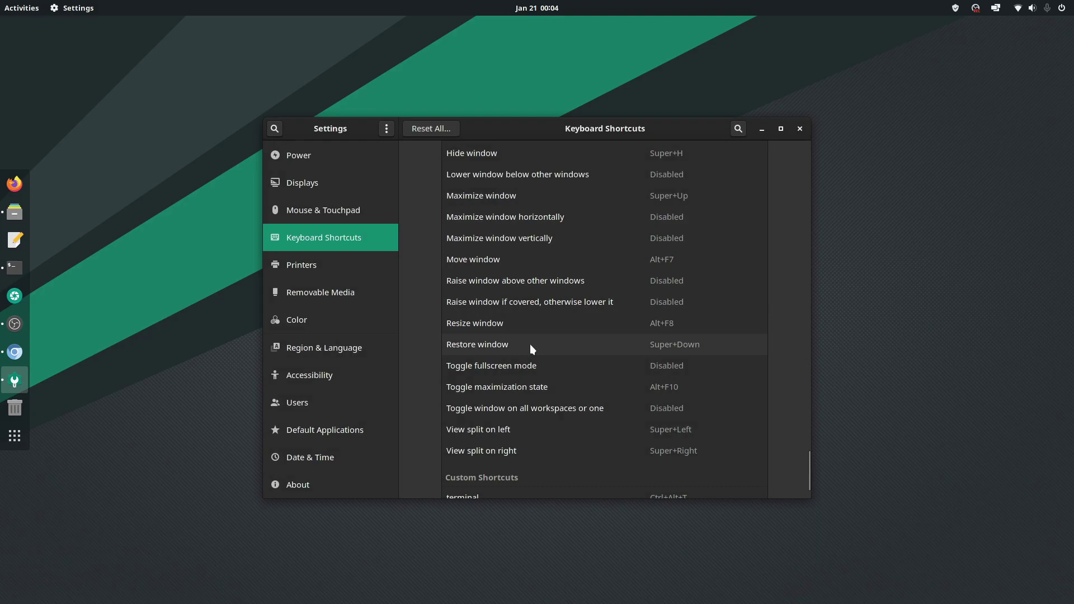
- Test Ctrl+Alt+T by opening a terminal, minimize it, and scroll the shortcuts list
{"action": "key", "text": "ctrl+alt+t"}
{"action": "key", "text": "super"}
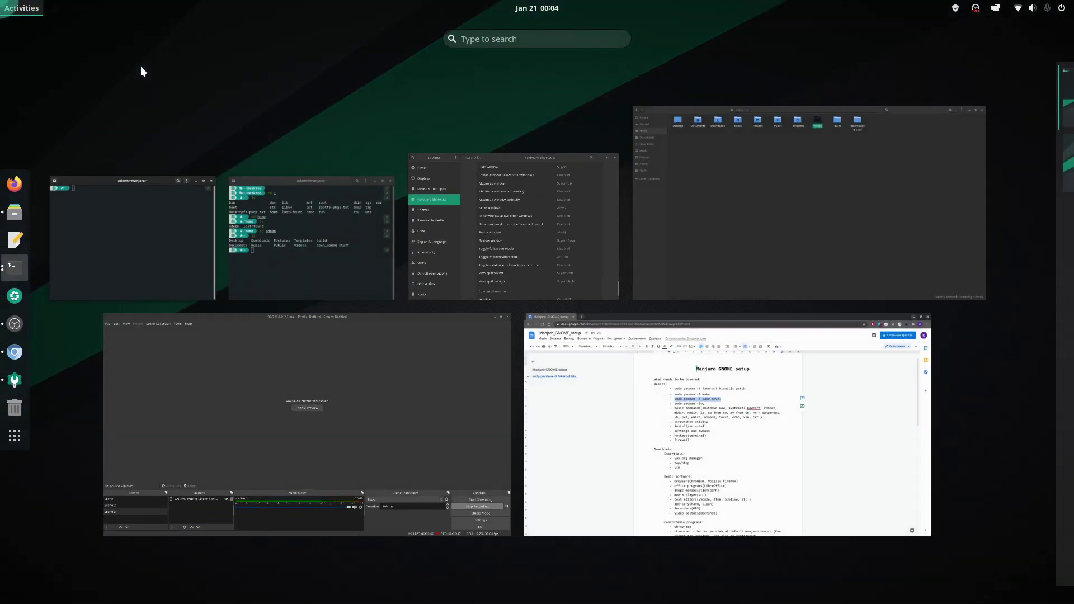
{"action": "left_click", "coordinate": [123, 223]}
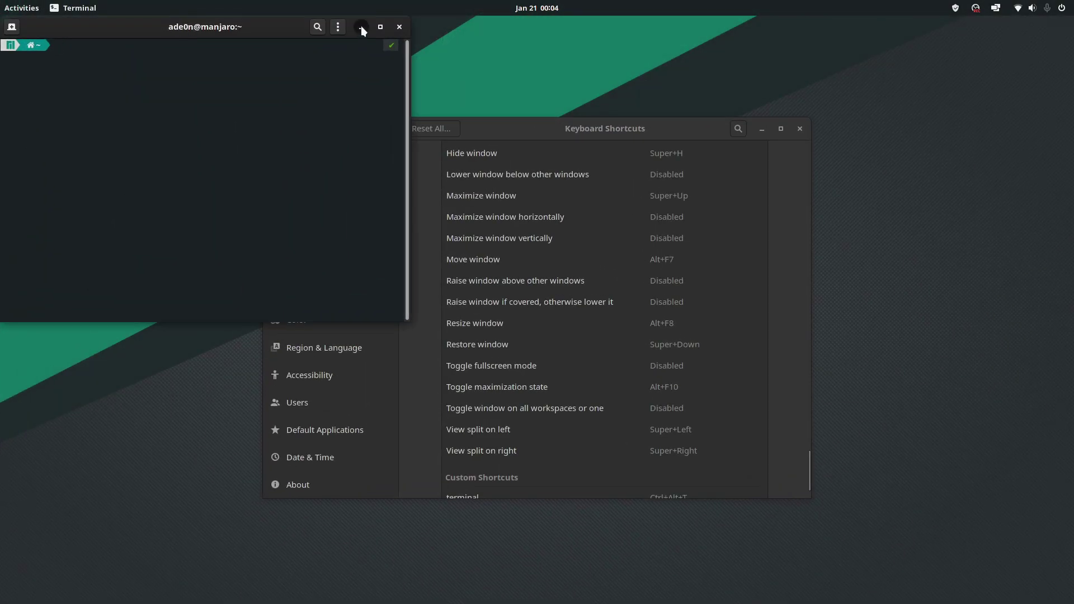
{"action": "left_click", "coordinate": [348, 36]}
{"action": "scroll", "coordinate": [496, 361], "scroll_direction": "down", "scroll_amount": 1}
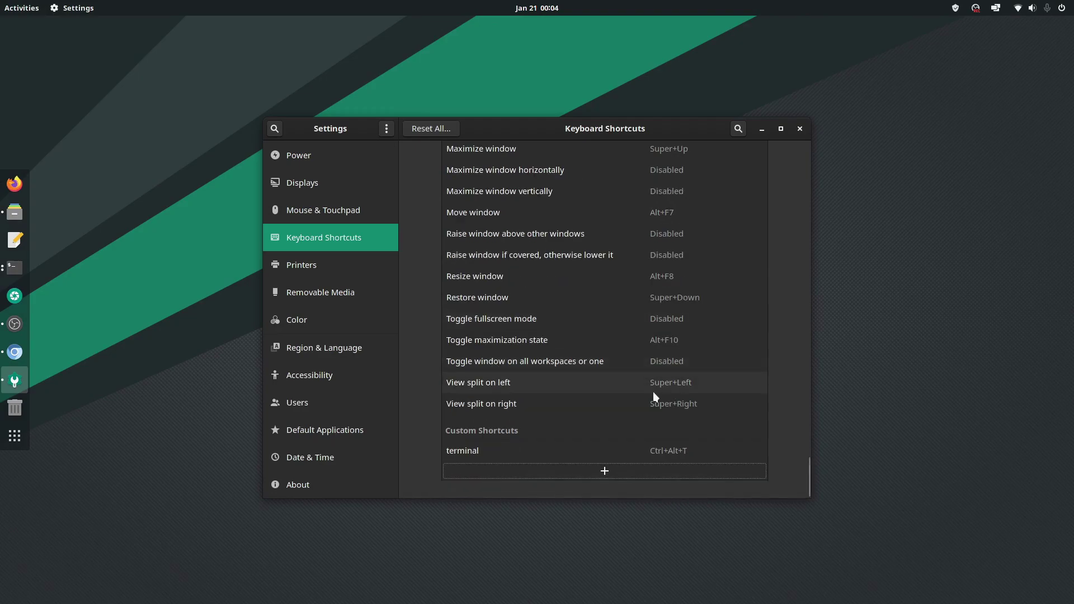
{"action": "scroll", "coordinate": [626, 388], "scroll_direction": "up", "scroll_amount": 3}
{"action": "scroll", "coordinate": [612, 380], "scroll_direction": "up", "scroll_amount": 4}
{"action": "scroll", "coordinate": [666, 358], "scroll_direction": "up", "scroll_amount": 8}
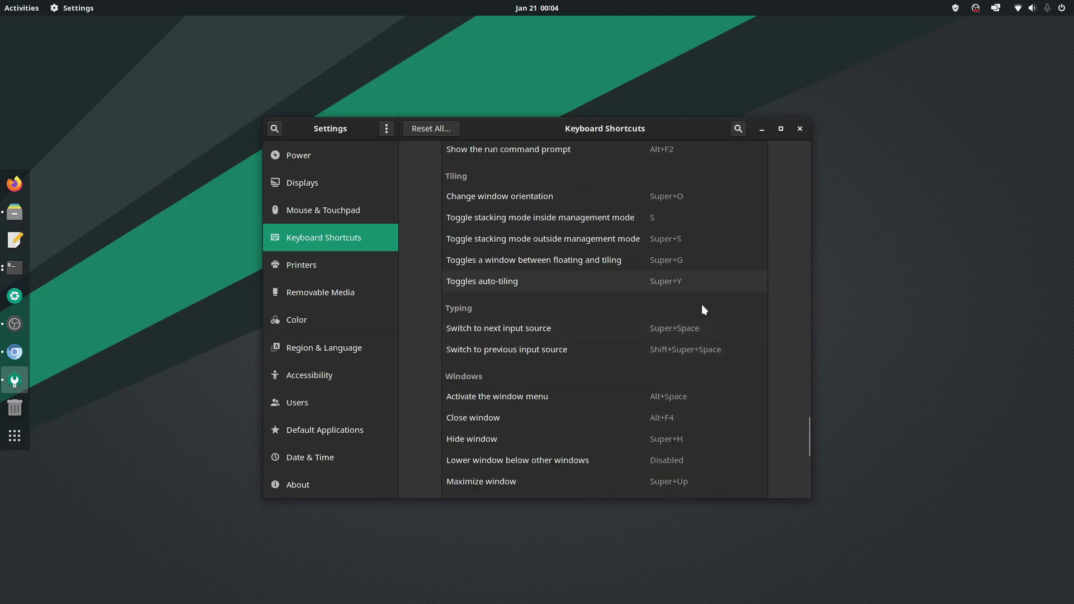
{"action": "scroll", "coordinate": [623, 331], "scroll_direction": "down", "scroll_amount": 12}
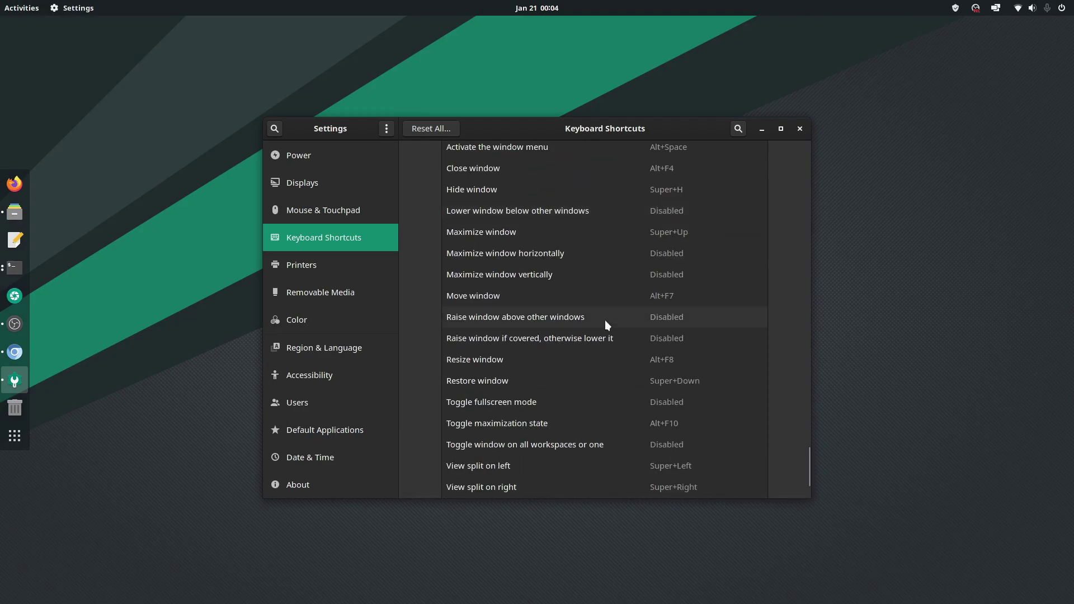
{"action": "scroll", "coordinate": [605, 320], "scroll_direction": "down", "scroll_amount": 3}
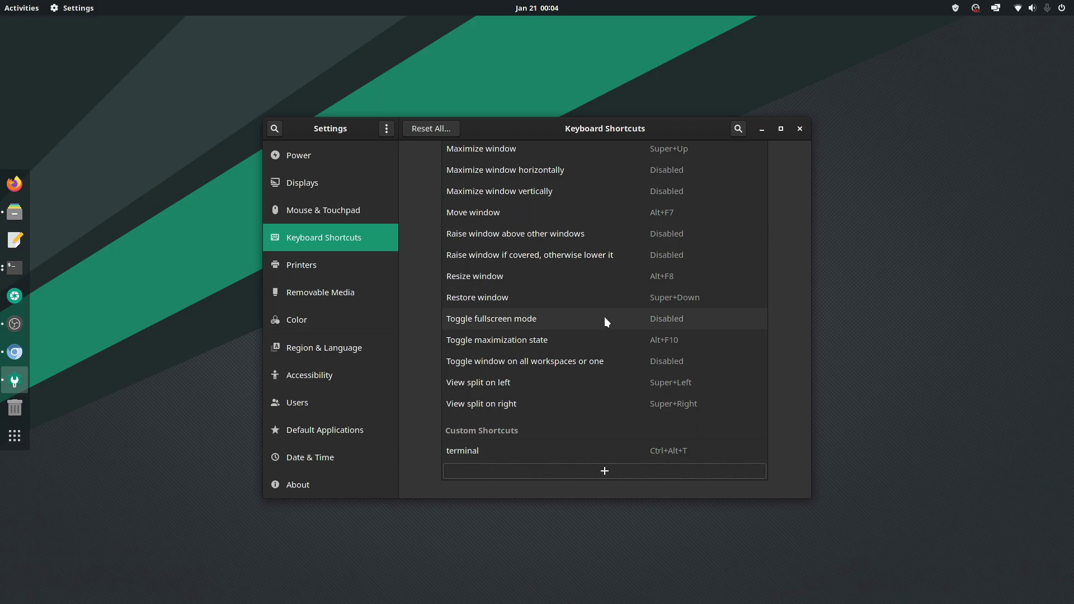
- Launch GNOME Tweaks by searching 'tweaks' and nudge its window into place
{"action": "left_click", "coordinate": [14, 436]}
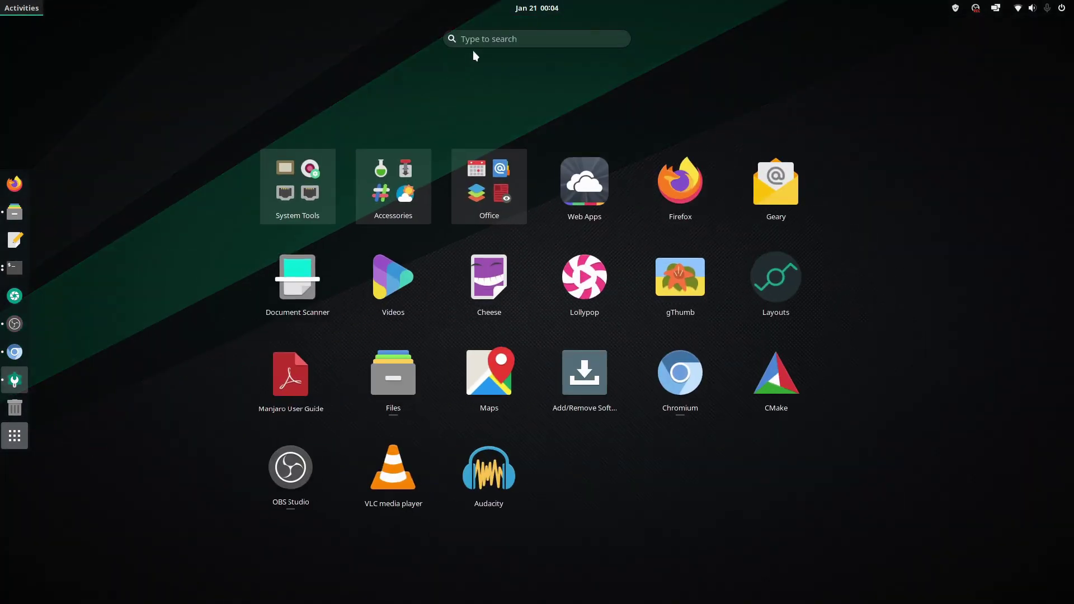
{"action": "type", "text": "tweaks"}
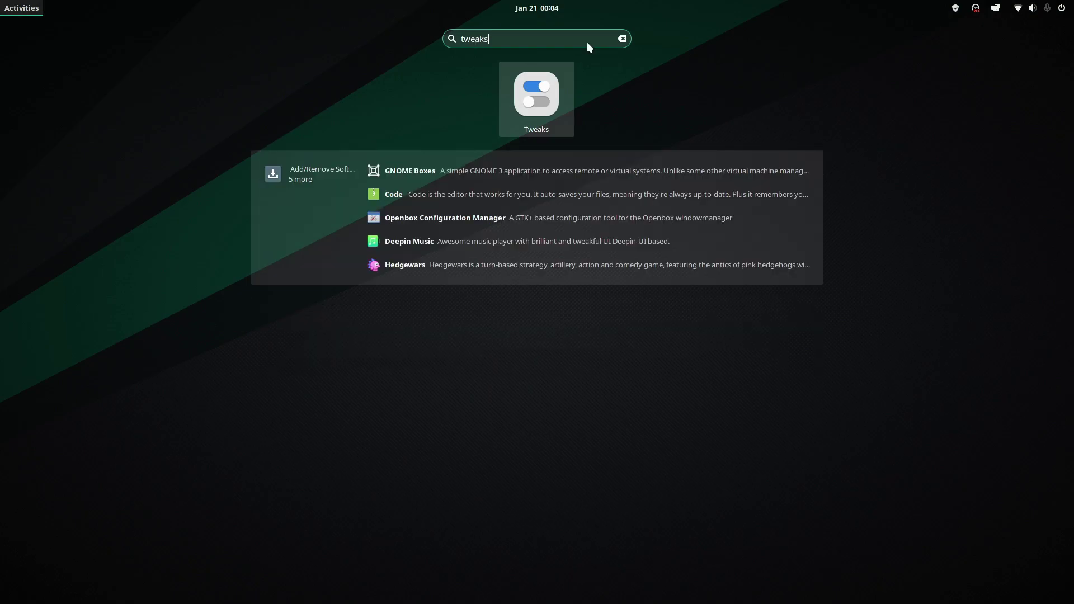
{"action": "key", "text": "Return"}
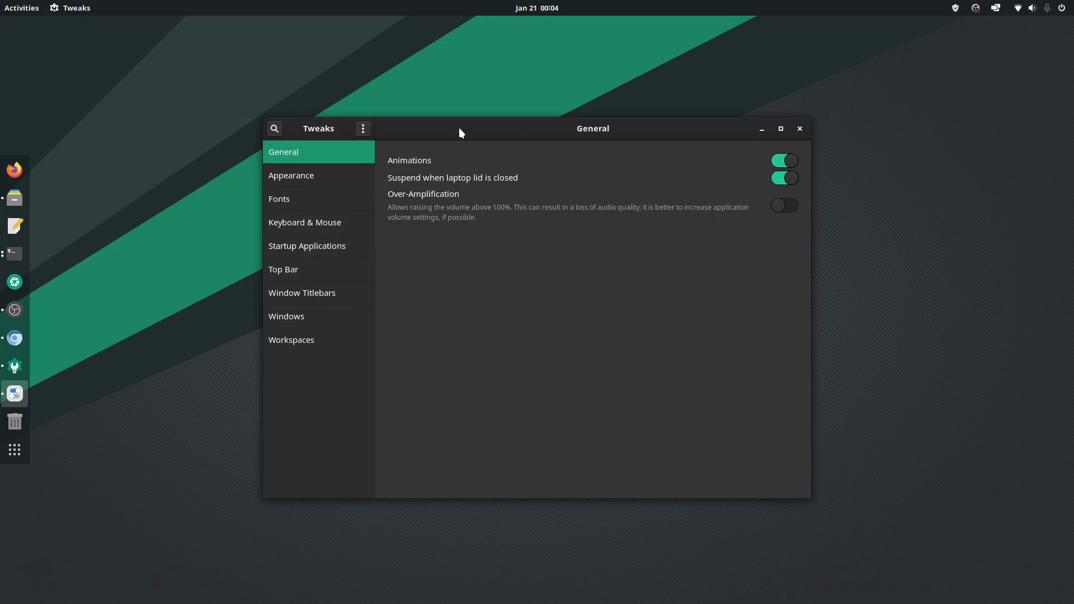
{"action": "mouse_move", "coordinate": [458, 128]}
{"action": "left_mouse_down"}
{"action": "mouse_move", "coordinate": [438, 172]}
{"action": "mouse_move", "coordinate": [455, 136]}
{"action": "left_mouse_up"}
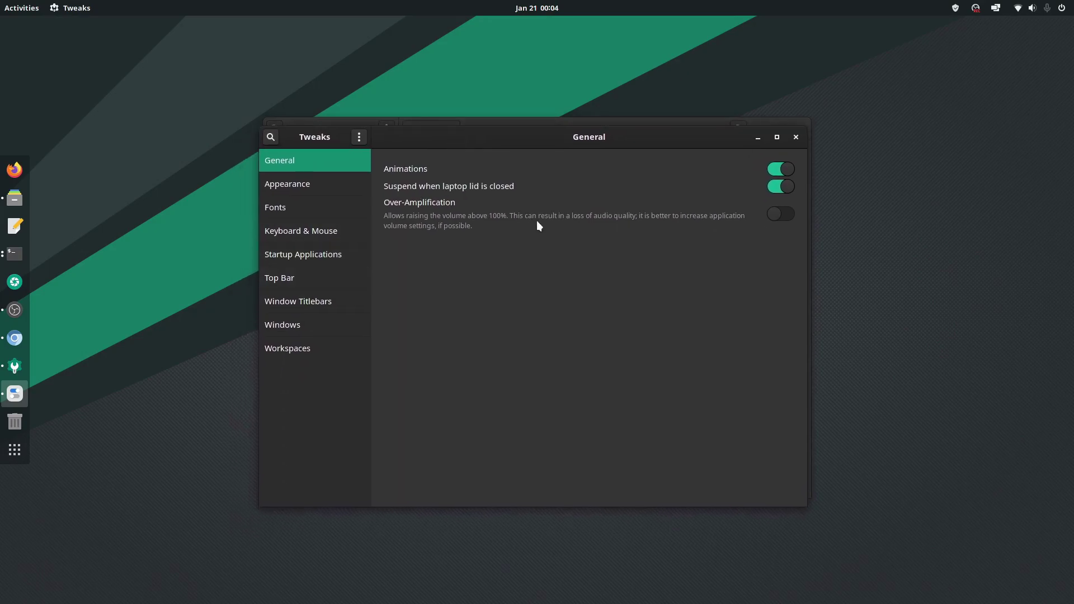
- Browse the Appearance, Keyboard & Mouse, Startup Applications and Top Bar pages, then close Tweaks
{"action": "left_click", "coordinate": [311, 184]}
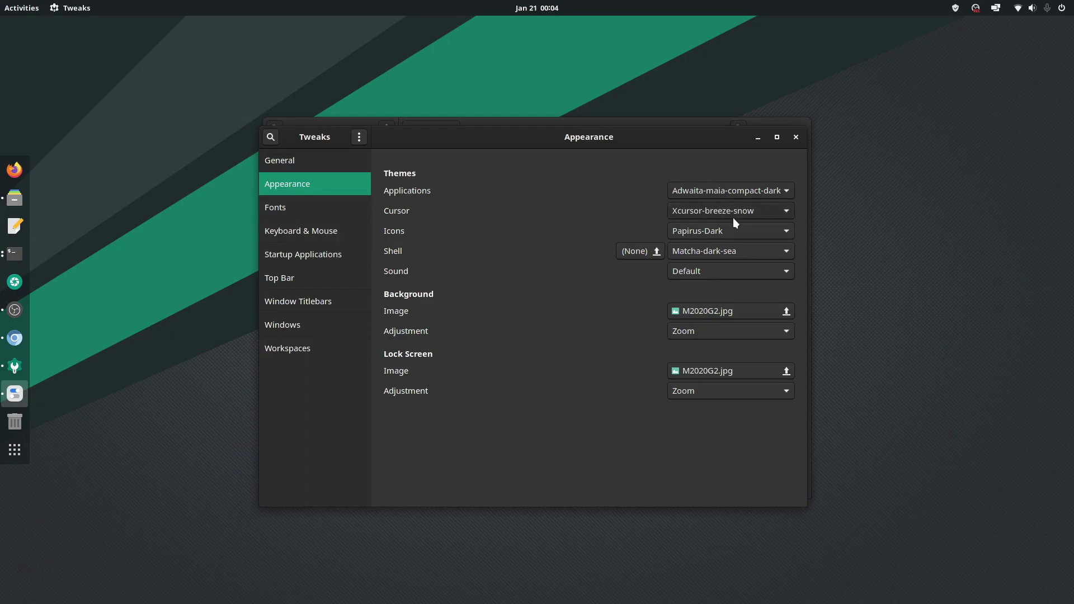
{"action": "left_click", "coordinate": [276, 235]}
{"action": "left_click", "coordinate": [308, 254]}
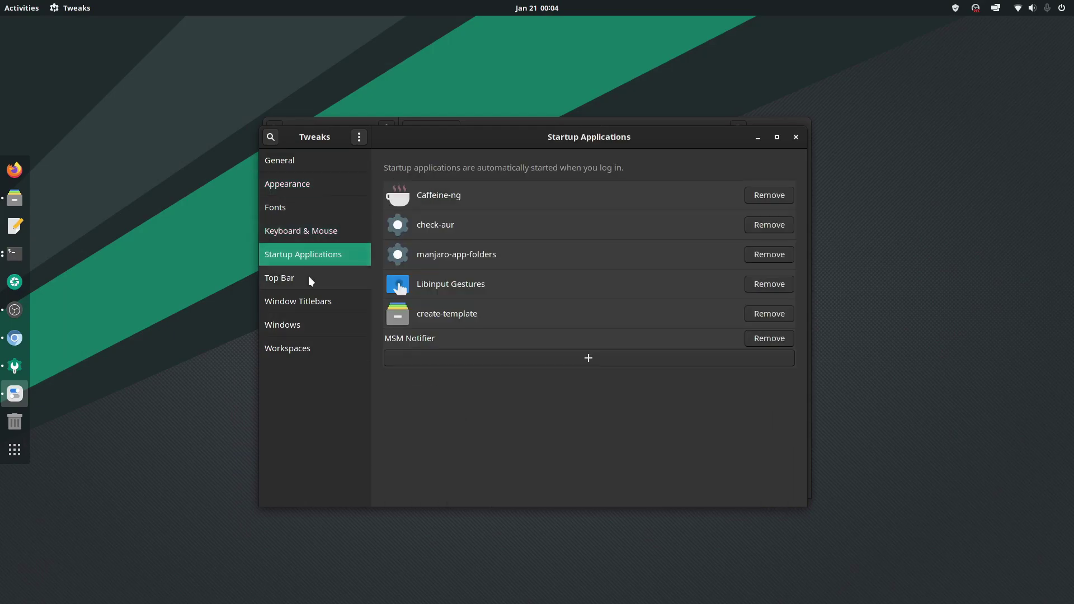
{"action": "left_click", "coordinate": [322, 280]}
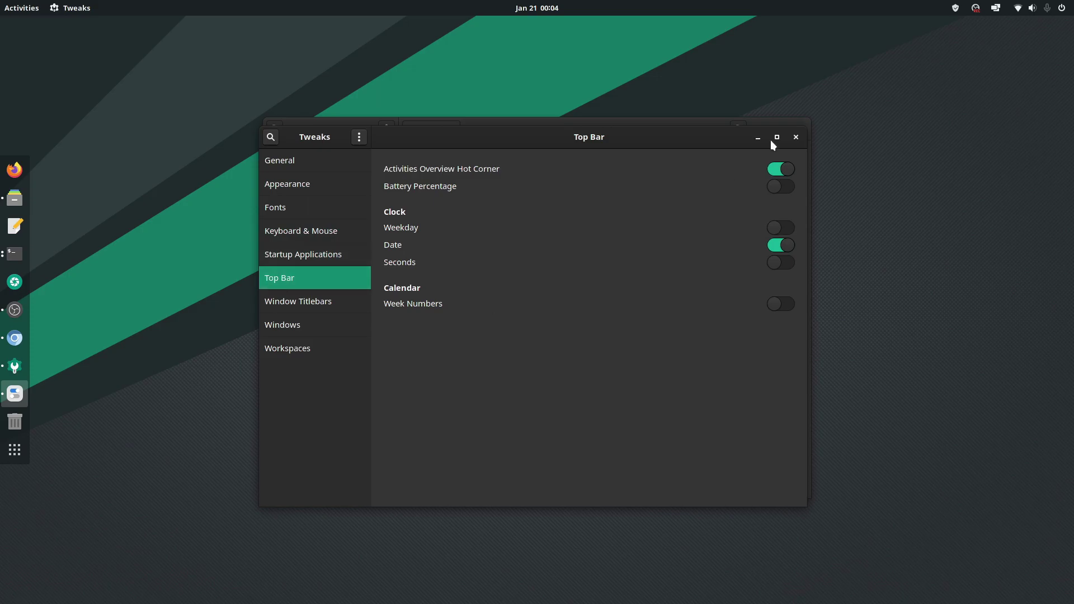
{"action": "left_click", "coordinate": [795, 137]}
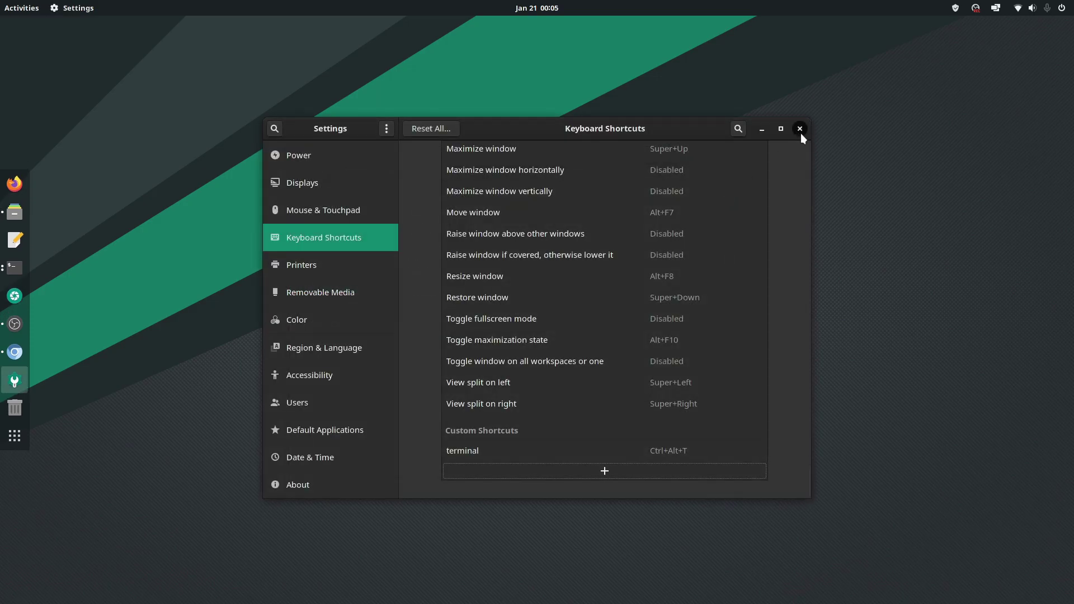
- Close Settings, launch Firewall Configuration by searching 'fire', enter the password, and centre the window
{"action": "left_click", "coordinate": [800, 132]}
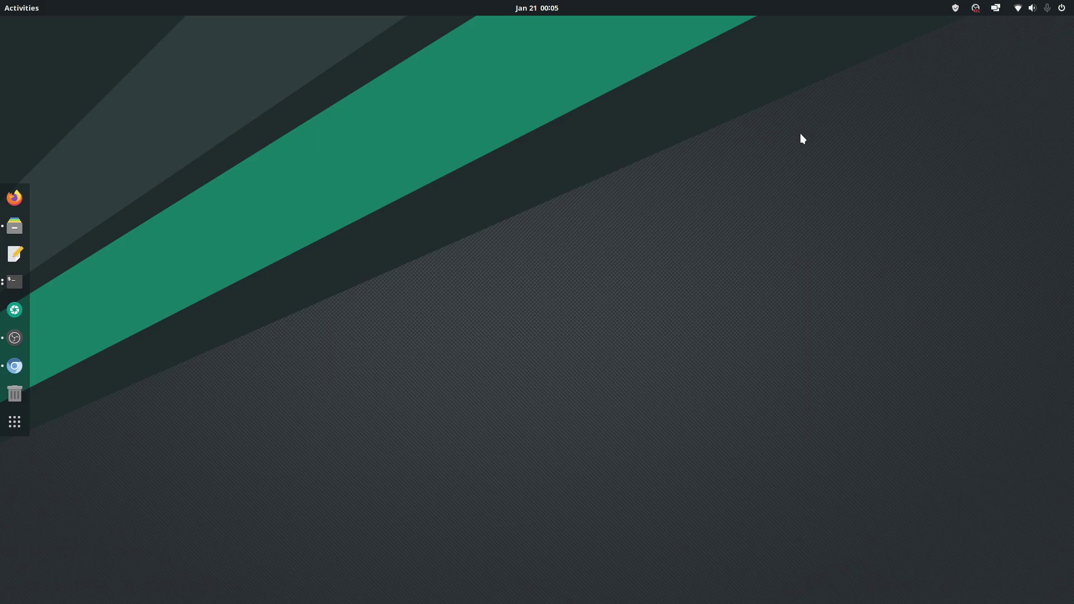
{"action": "left_click", "coordinate": [14, 424]}
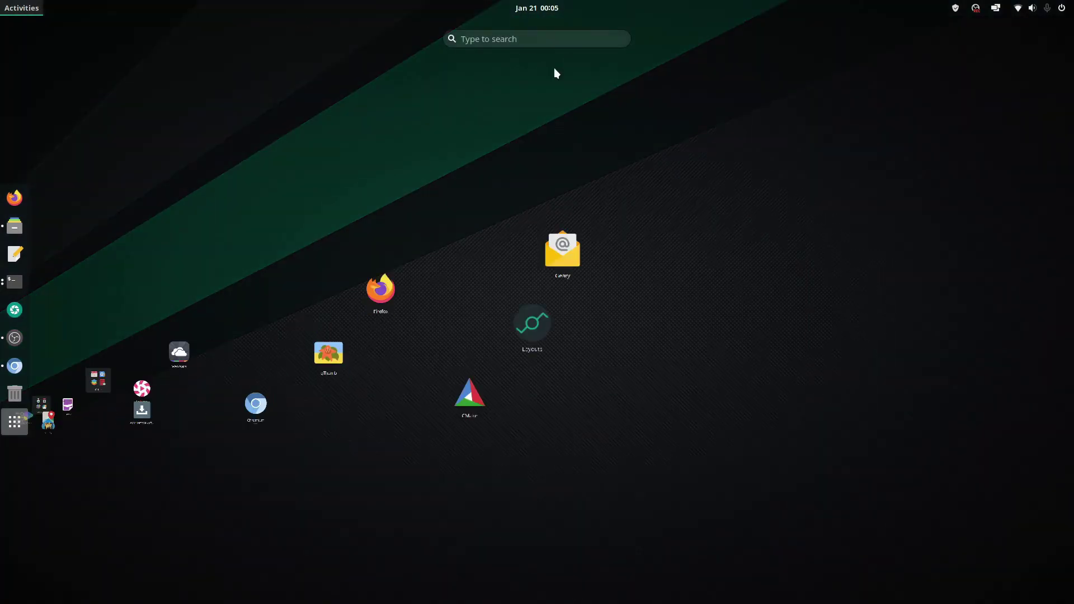
{"action": "type", "text": "fire"}
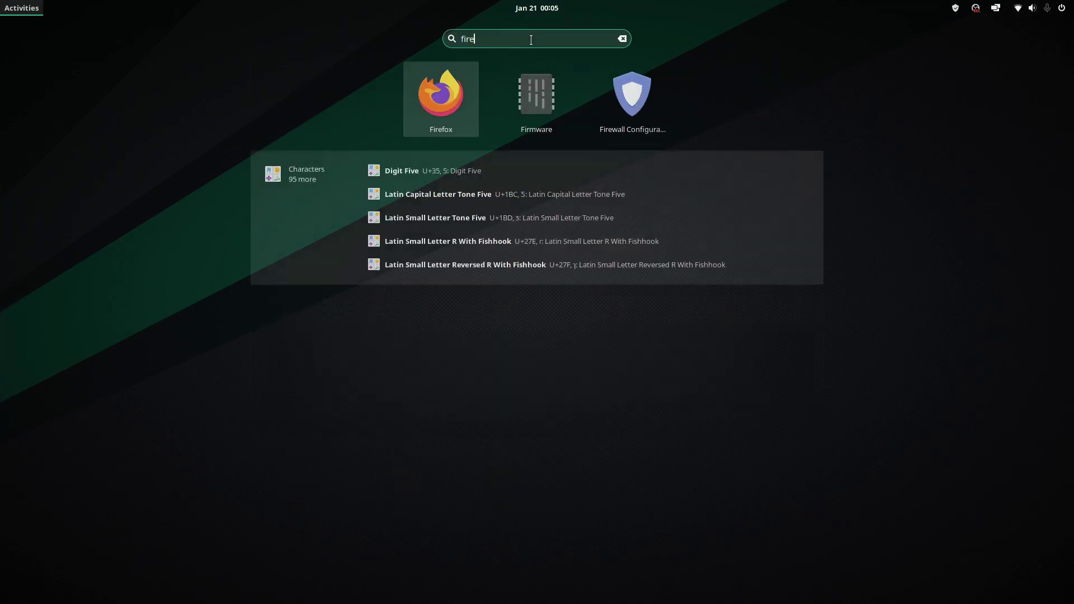
{"action": "left_click", "coordinate": [619, 116]}
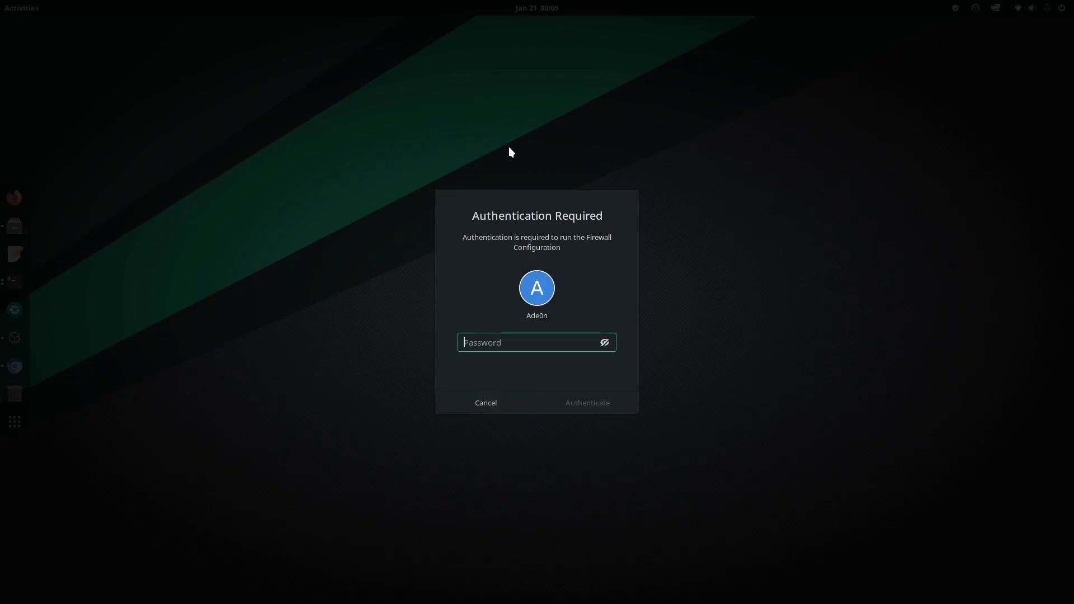
{"action": "type", "text": "**********"}
{"action": "key", "text": "Return"}
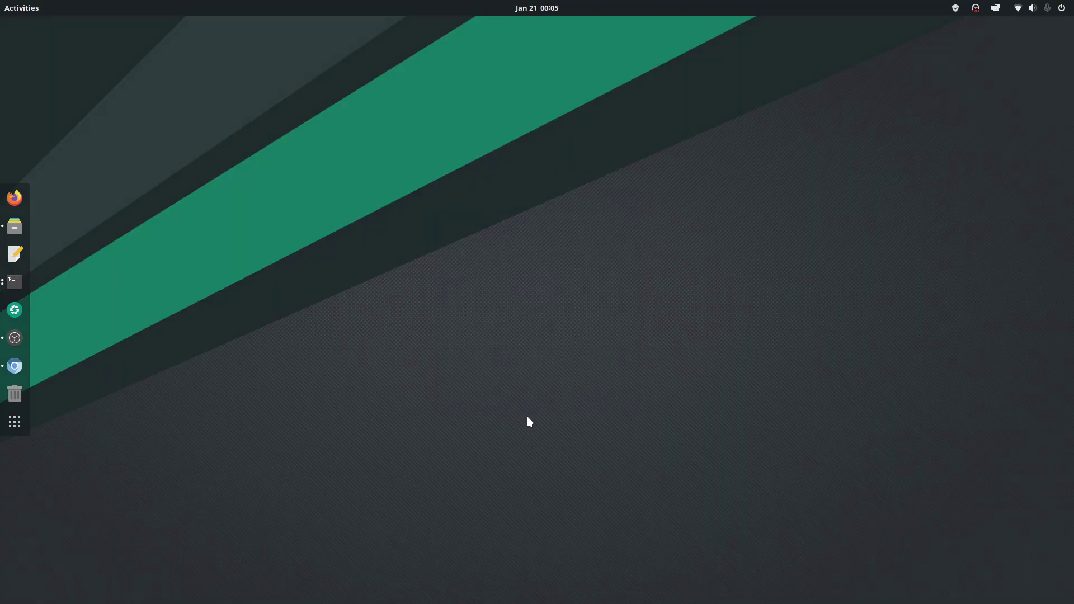
{"action": "left_click_drag", "start_coordinate": [137, 120], "coordinate": [593, 161]}
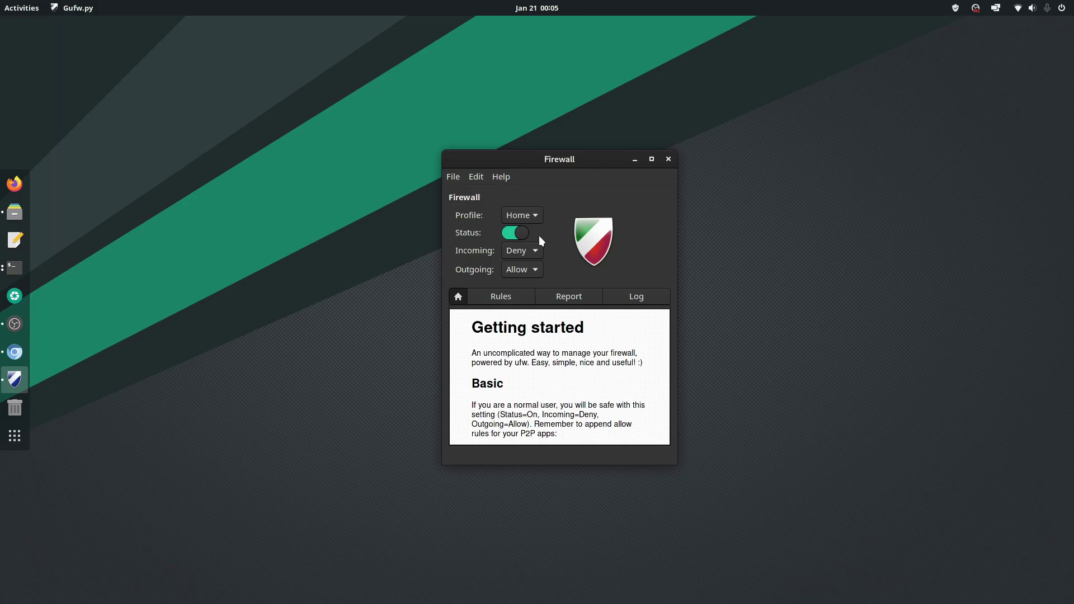
- Close the Firewall window and open a new terminal with Ctrl+Alt+T
{"action": "left_click", "coordinate": [667, 159]}
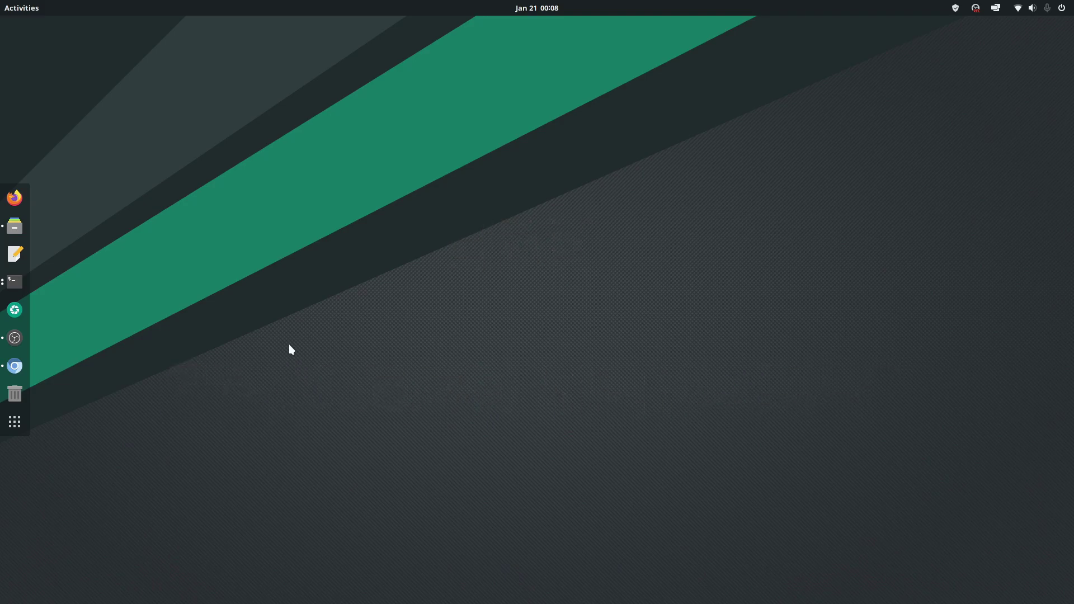
{"action": "key", "text": "ctrl+alt+t"}
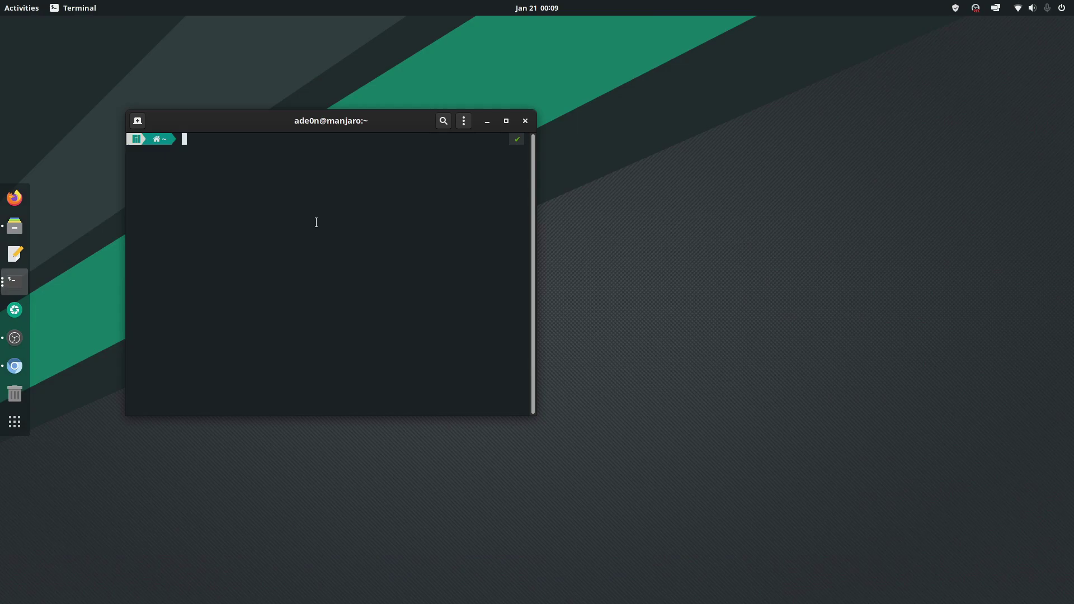
{"action": "type", "text": "git clone https://aur.archlinux.org/yay.git"}
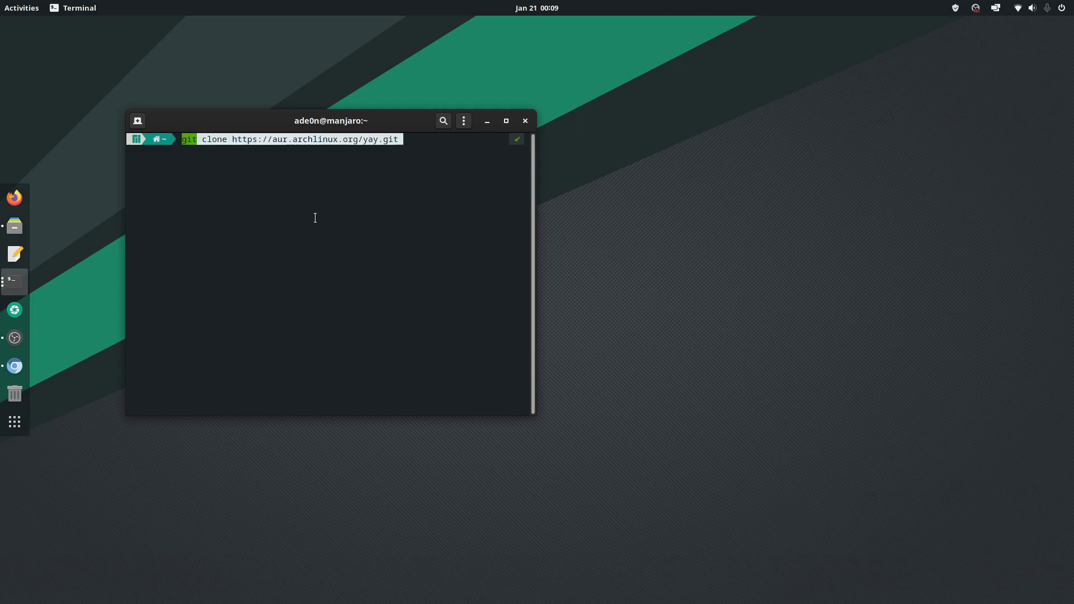
{"action": "left_click_drag", "start_coordinate": [335, 113], "coordinate": [526, 139]}
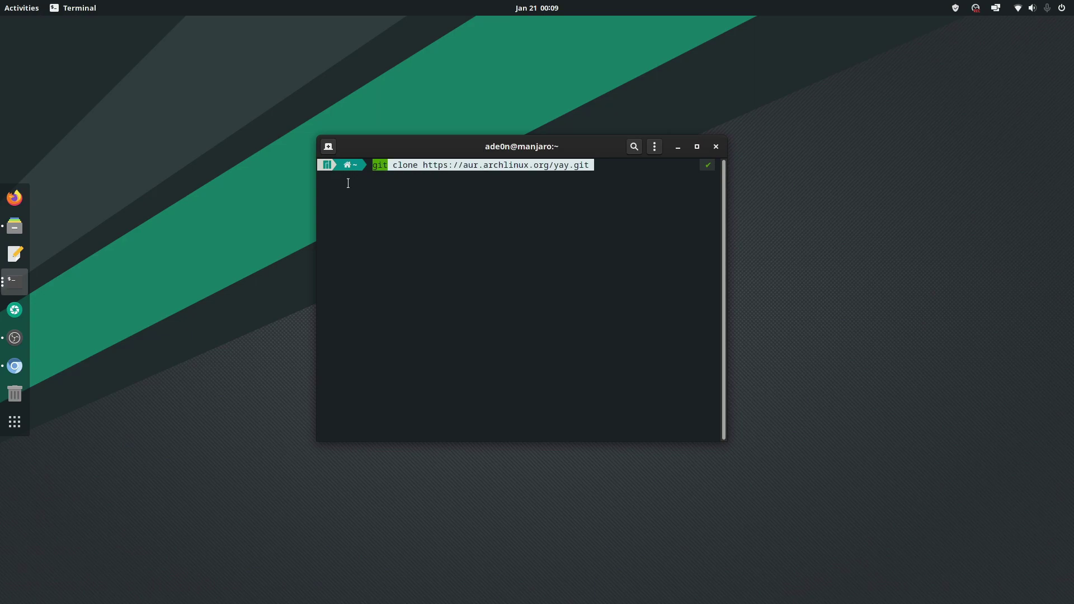
{"action": "key", "text": "BackSpace"}
{"action": "key", "text": "BackSpace"}
{"action": "key", "text": "BackSpace"}
{"action": "key", "text": "BackSpace"}
{"action": "key", "text": "BackSpace"}
{"action": "key", "text": "BackSpace"}
{"action": "key", "text": "BackSpace"}
{"action": "key", "text": "BackSpace"}
{"action": "key", "text": "BackSpace"}
{"action": "key", "text": "BackSpace"}
{"action": "key", "text": "BackSpace"}
{"action": "key", "text": "BackSpace"}
{"action": "key", "text": "BackSpace"}
{"action": "key", "text": "BackSpace"}
{"action": "key", "text": "BackSpace"}
{"action": "key", "text": "BackSpace"}
{"action": "key", "text": "BackSpace"}
{"action": "key", "text": "BackSpace"}
{"action": "key", "text": "BackSpace"}
{"action": "key", "text": "BackSpace"}
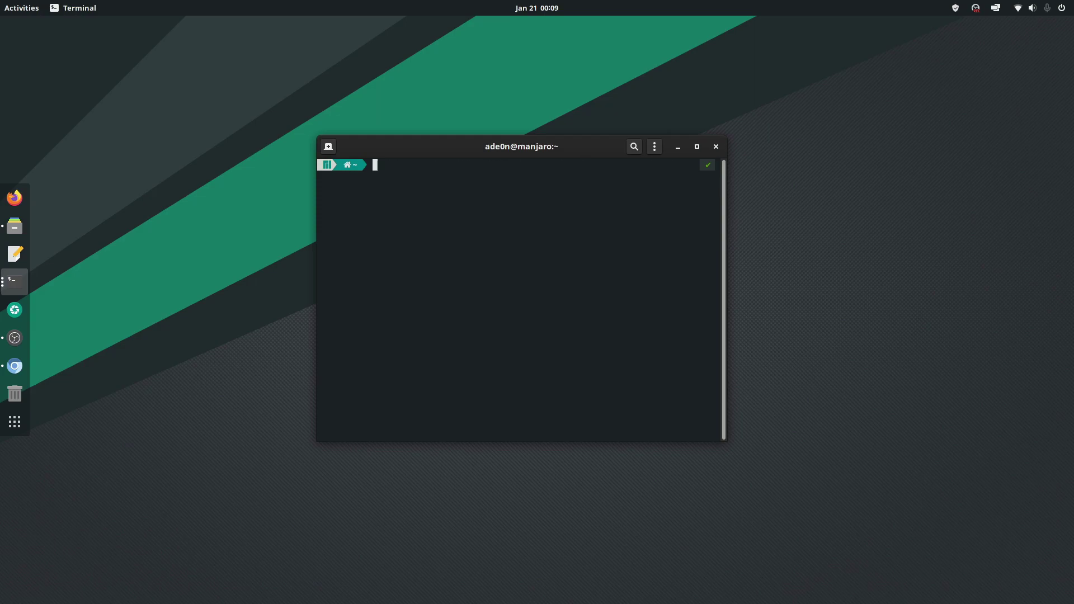
{"action": "type", "text": "cd yay"}
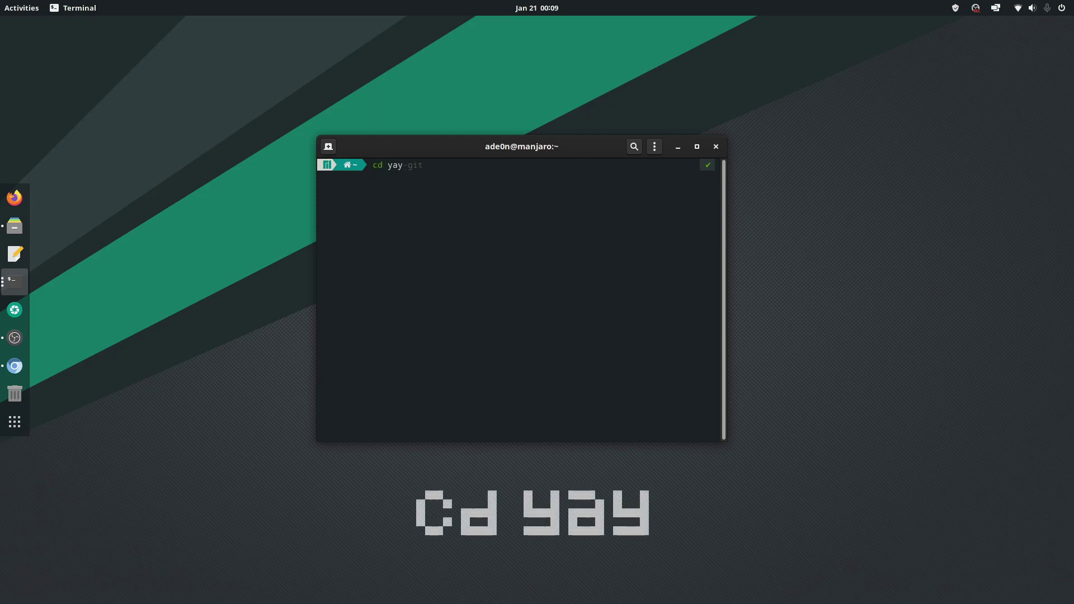
{"action": "key", "text": "BackSpace"}
{"action": "key", "text": "BackSpace"}
{"action": "key", "text": "BackSpace"}
{"action": "key", "text": "BackSpace"}
{"action": "key", "text": "BackSpace"}
{"action": "key", "text": "BackSpace"}
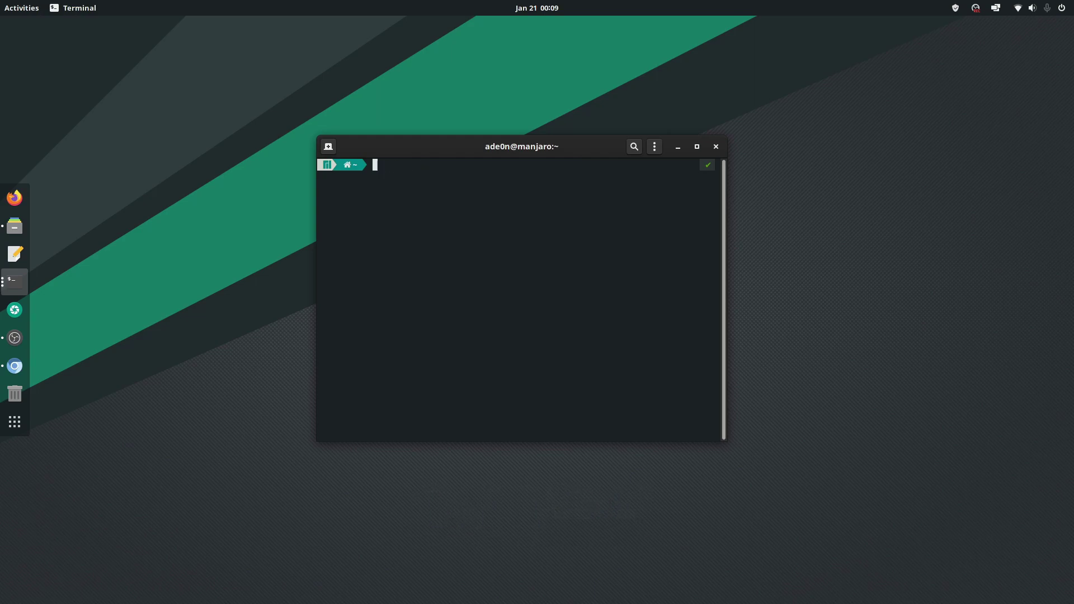
{"action": "type", "text": "makep"}
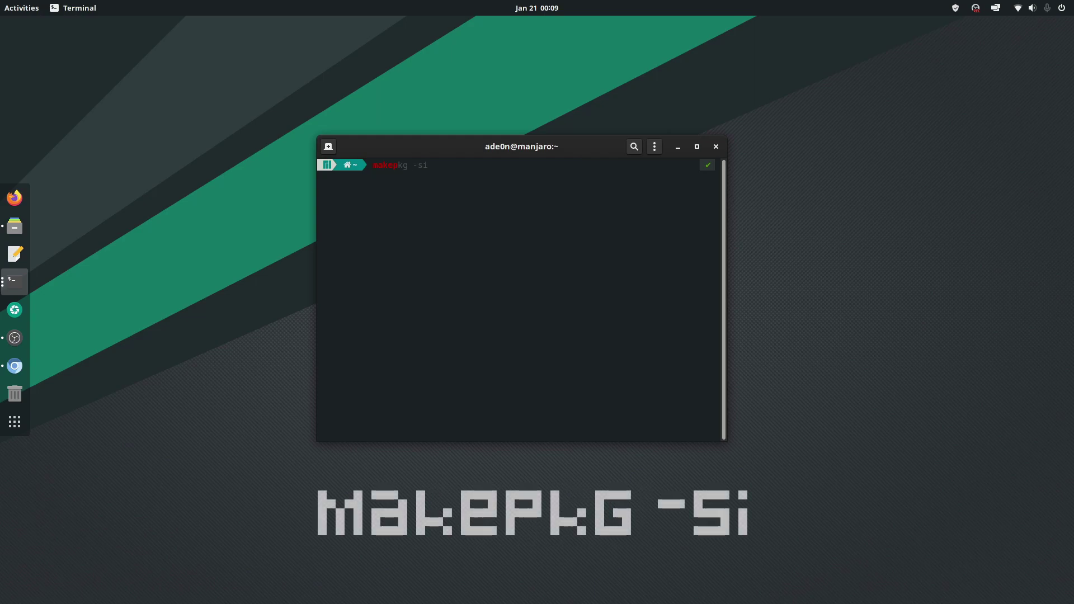
{"action": "type", "text": "kg -si"}
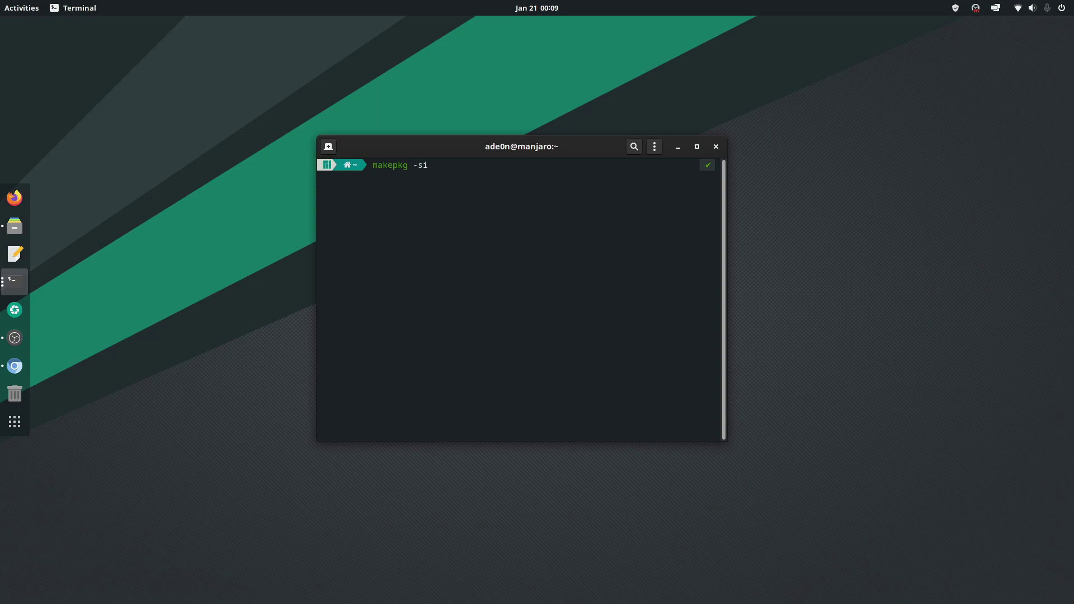
- Replace the makepkg -si and sudo pacman -S examples at the prompt with yay
{"action": "key", "text": "BackSpace"}
{"action": "key", "text": "BackSpace"}
{"action": "key", "text": "BackSpace"}
{"action": "key", "text": "BackSpace"}
{"action": "key", "text": "BackSpace"}
{"action": "key", "text": "BackSpace"}
{"action": "key", "text": "BackSpace"}
{"action": "key", "text": "BackSpace"}
{"action": "key", "text": "BackSpace"}
{"action": "key", "text": "BackSpace"}
{"action": "key", "text": "BackSpace"}
{"action": "type", "text": "sudo"}
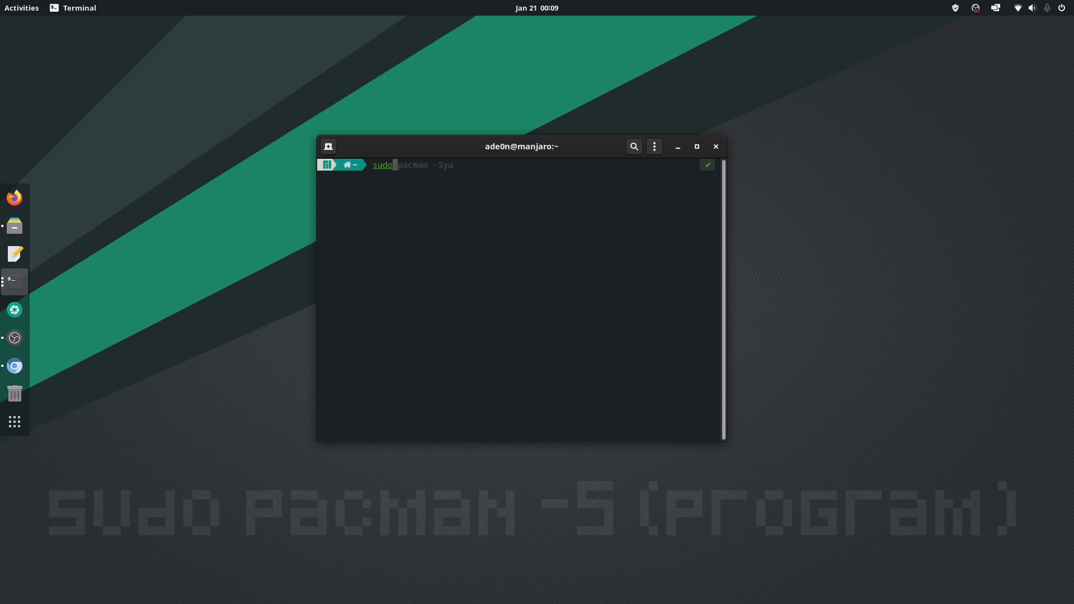
{"action": "type", "text": " pacma"}
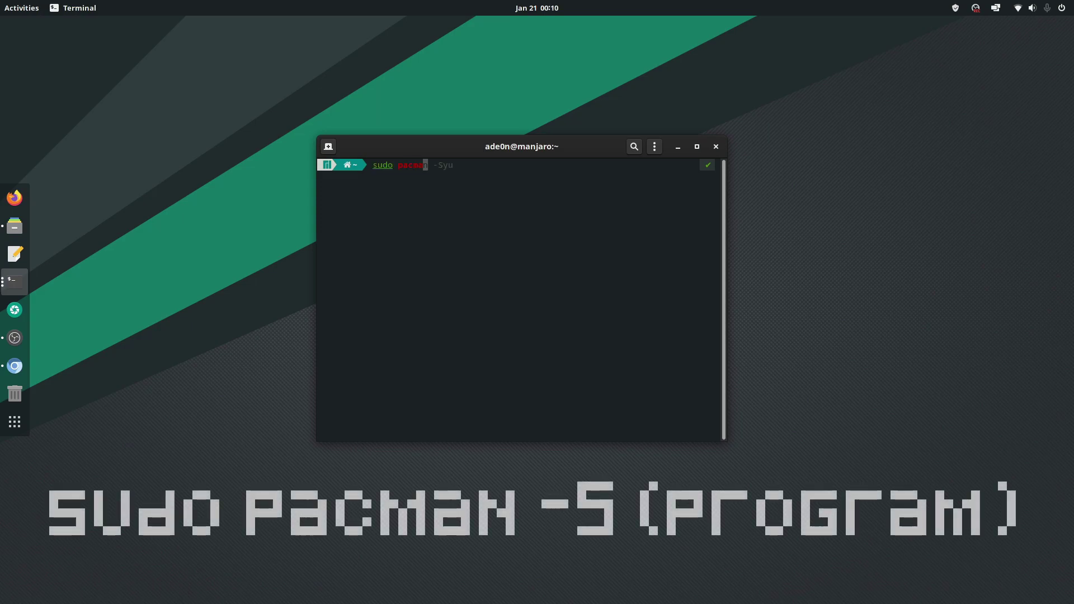
{"action": "type", "text": "n -S"}
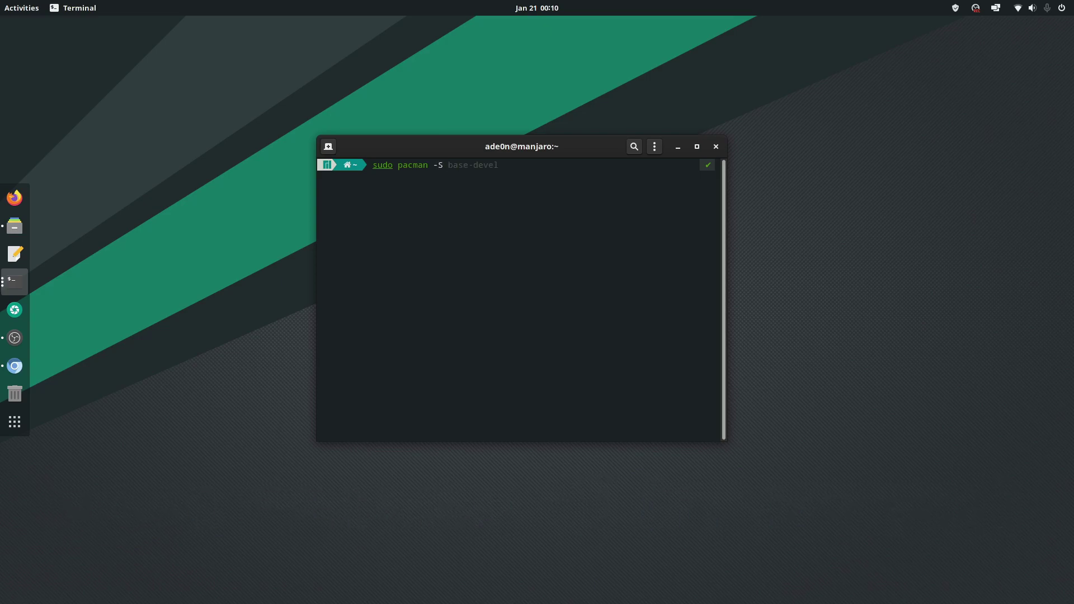
{"action": "key", "text": "BackSpace"}
{"action": "key", "text": "BackSpace"}
{"action": "key", "text": "BackSpace"}
{"action": "key", "text": "BackSpace"}
{"action": "key", "text": "BackSpace"}
{"action": "key", "text": "BackSpace"}
{"action": "key", "text": "BackSpace"}
{"action": "key", "text": "BackSpace"}
{"action": "key", "text": "BackSpace"}
{"action": "key", "text": "BackSpace"}
{"action": "key", "text": "BackSpace"}
{"action": "key", "text": "BackSpace"}
{"action": "key", "text": "BackSpace"}
{"action": "key", "text": "BackSpace"}
{"action": "key", "text": "BackSpace"}
{"action": "type", "text": "yay"}
- Enlarge the terminal text, lower the window, and run a yay search for htop
{"action": "key", "text": "ctrl+plus"}
{"action": "key", "text": "ctrl+plus"}
{"action": "key", "text": "ctrl+plus"}
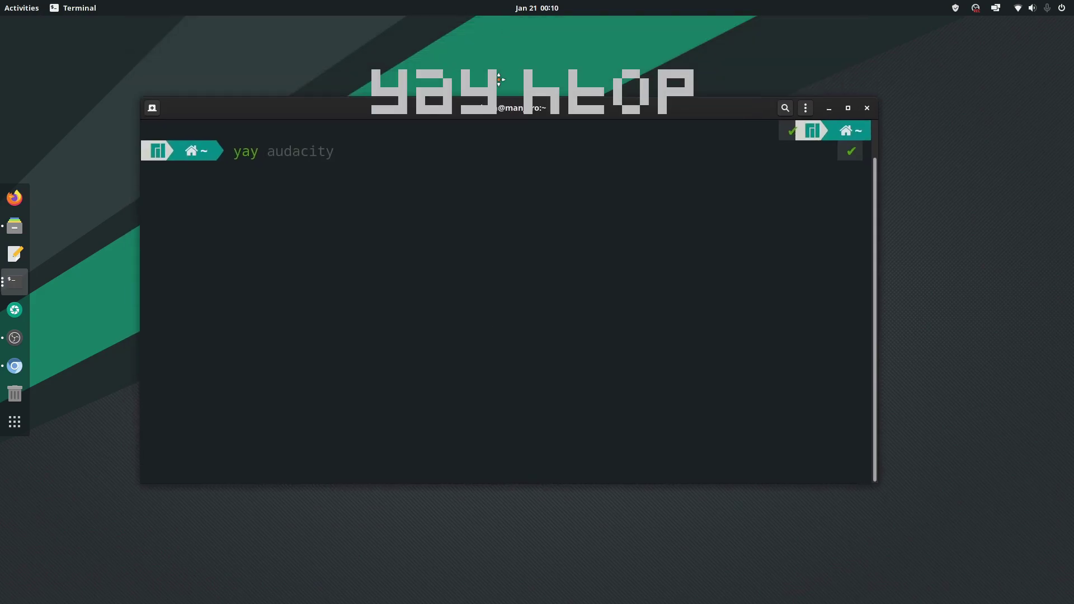
{"action": "left_click_drag", "start_coordinate": [499, 79], "coordinate": [504, 170]}
{"action": "type", "text": "htop"}
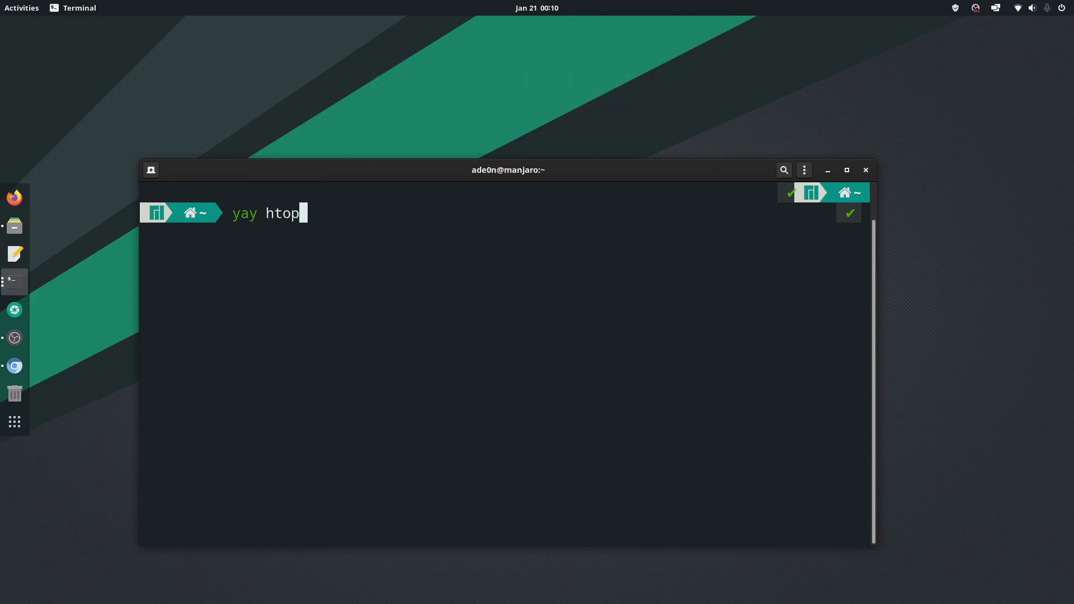
{"action": "key", "text": "Return"}
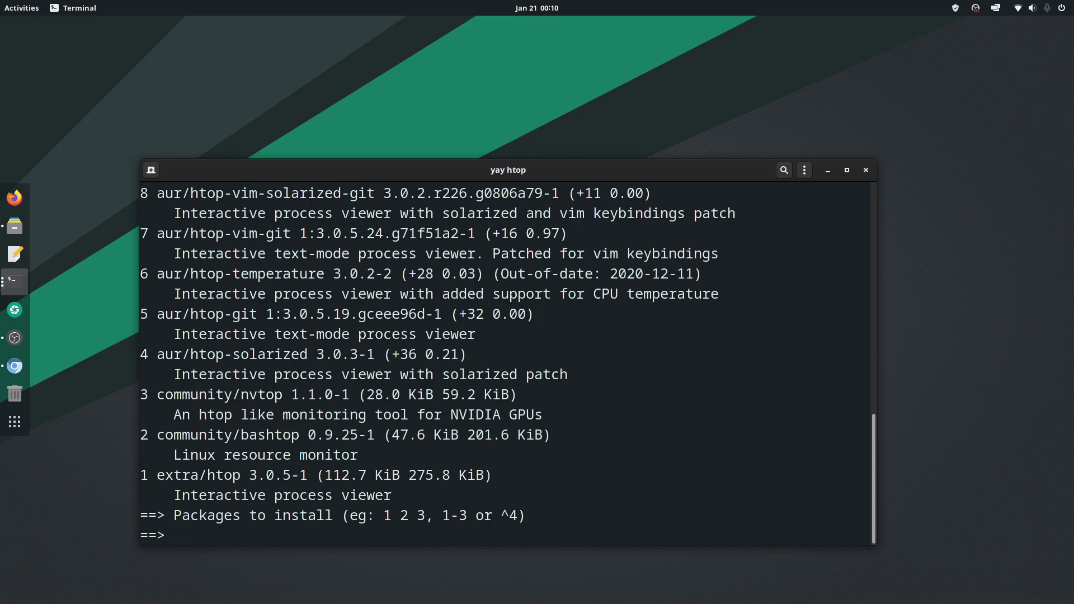
{"action": "scroll", "coordinate": [304, 339], "scroll_direction": "up", "scroll_amount": 10}
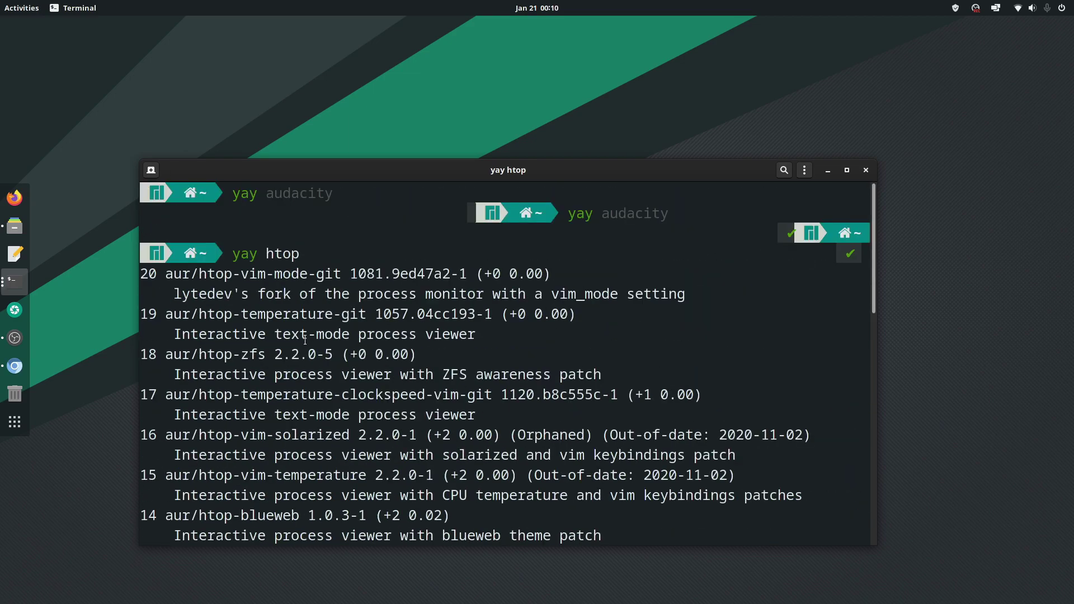
{"action": "scroll", "coordinate": [305, 340], "scroll_direction": "down", "scroll_amount": 10}
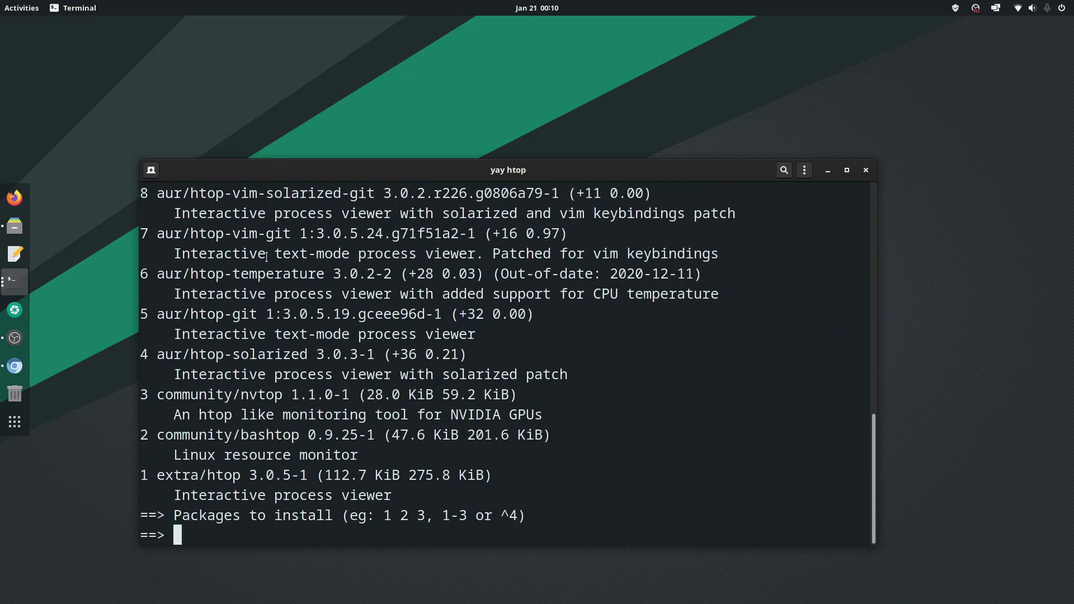
{"action": "scroll", "coordinate": [262, 257], "scroll_direction": "up", "scroll_amount": 6}
{"action": "scroll", "coordinate": [262, 257], "scroll_direction": "up", "scroll_amount": 3}
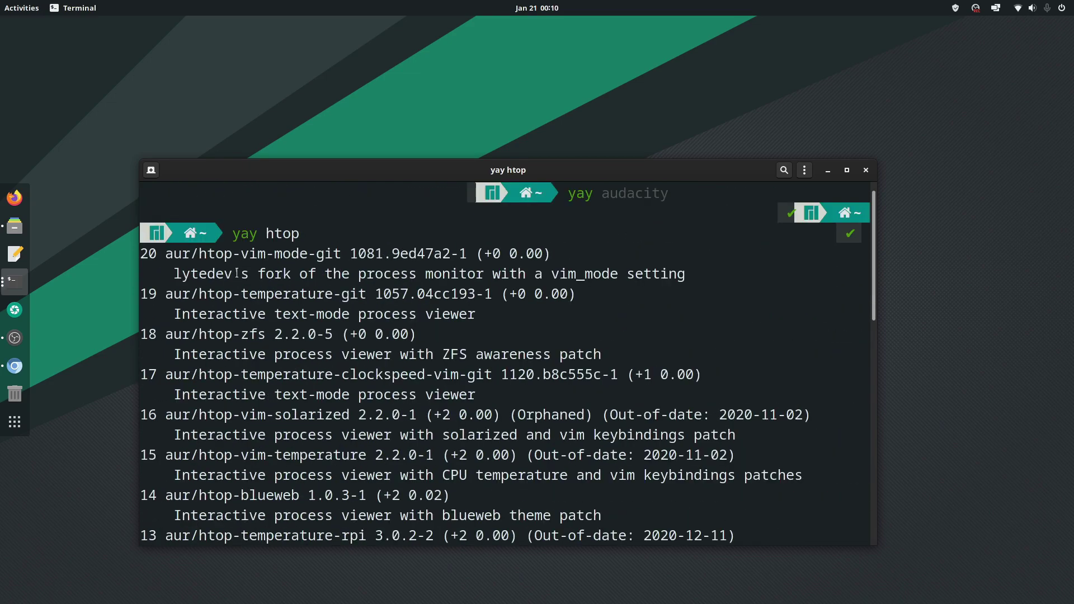
{"action": "scroll", "coordinate": [238, 273], "scroll_direction": "down", "scroll_amount": 10}
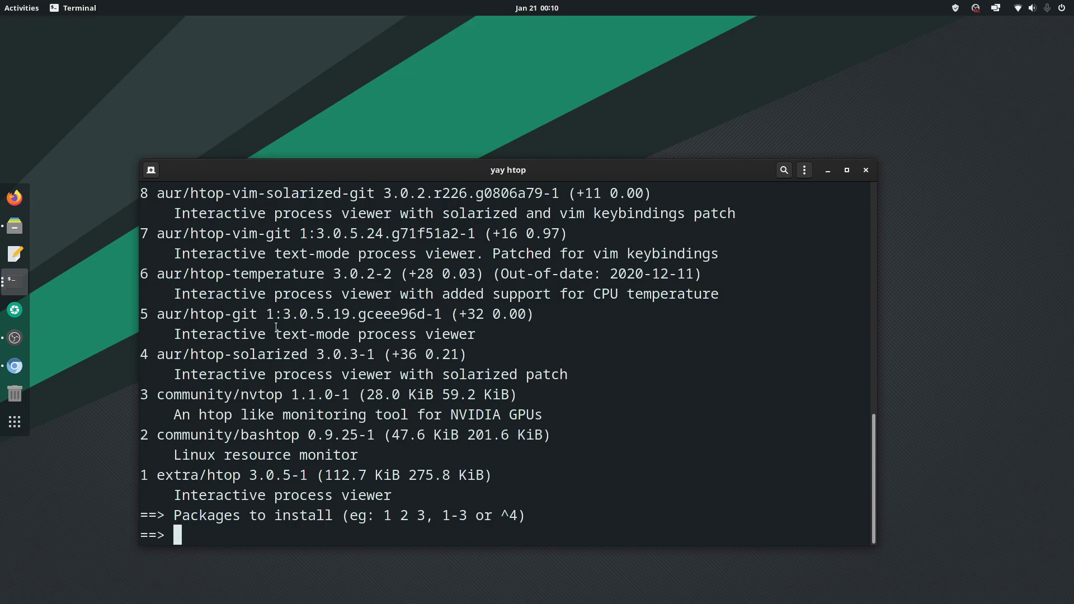
- Highlight the community, extra and aur repository prefixes and the bashtop description lines in the results
{"action": "left_click_drag", "start_coordinate": [157, 435], "coordinate": [241, 436]}
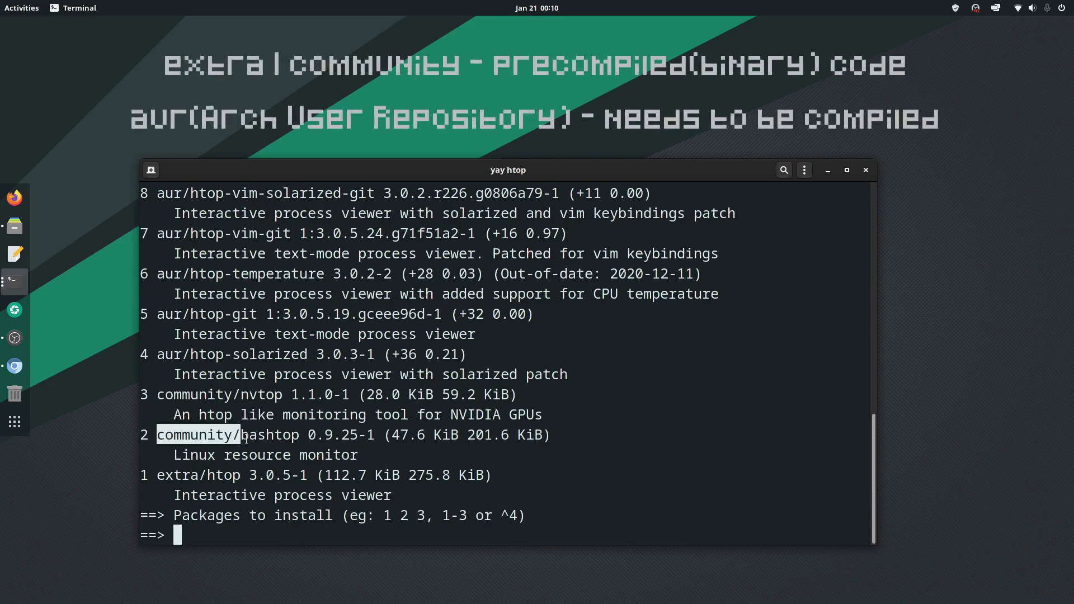
{"action": "left_click_drag", "start_coordinate": [165, 475], "coordinate": [180, 474]}
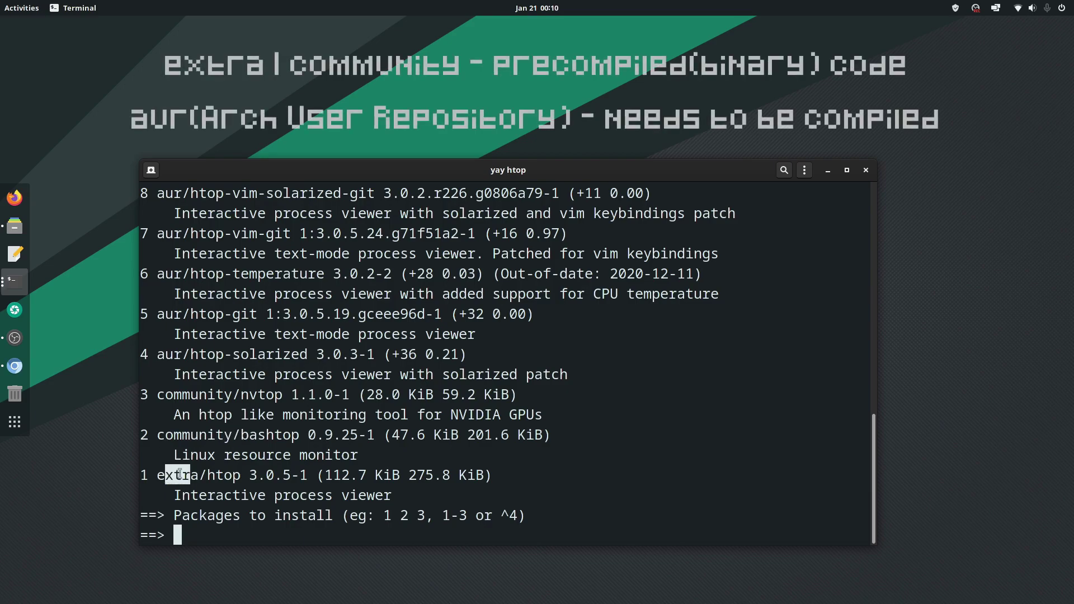
{"action": "left_click_drag", "start_coordinate": [157, 354], "coordinate": [178, 360]}
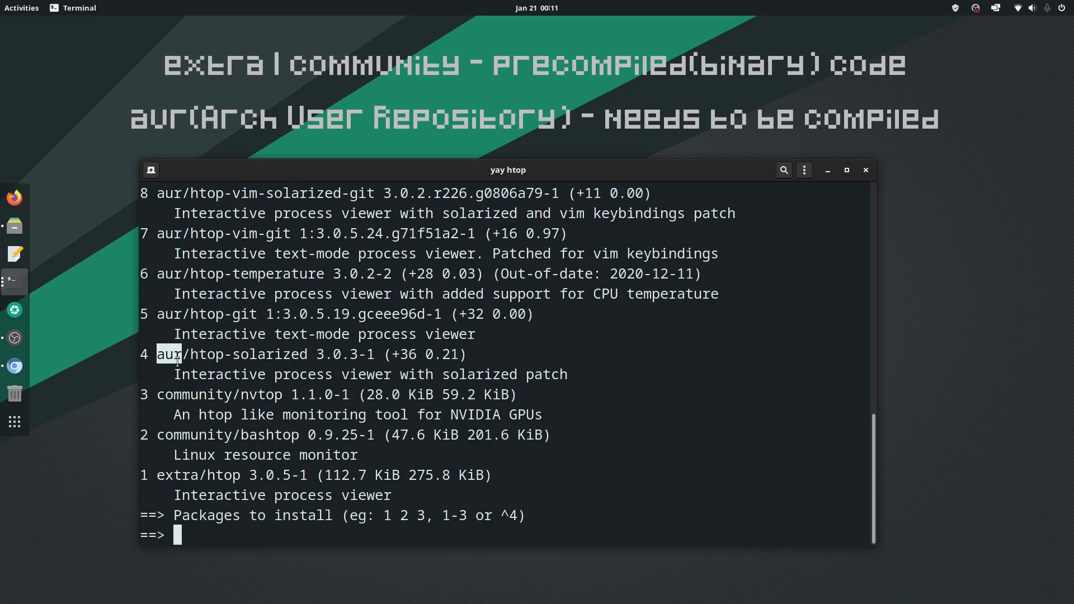
{"action": "left_click", "coordinate": [210, 294]}
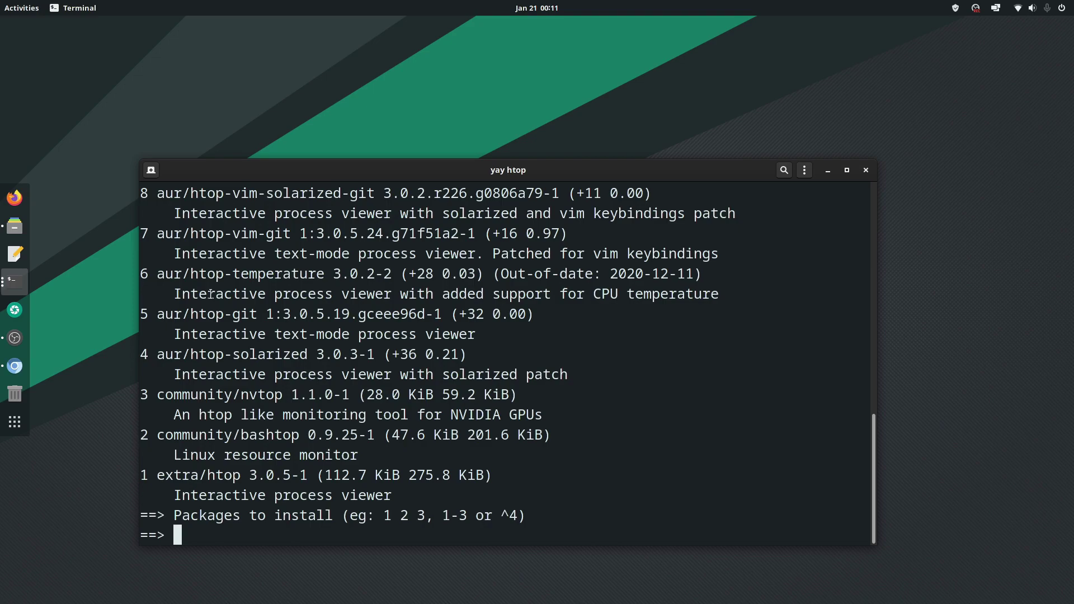
{"action": "left_click_drag", "start_coordinate": [174, 454], "coordinate": [336, 455]}
{"action": "left_click", "coordinate": [358, 459]}
{"action": "left_click_drag", "start_coordinate": [181, 495], "coordinate": [312, 498]}
{"action": "left_click", "coordinate": [241, 526]}
- Choose package 1 (extra/htop), enter the sudo password, and confirm installing htop 3.0.5-1
{"action": "type", "text": "1"}
{"action": "key", "text": "Return"}
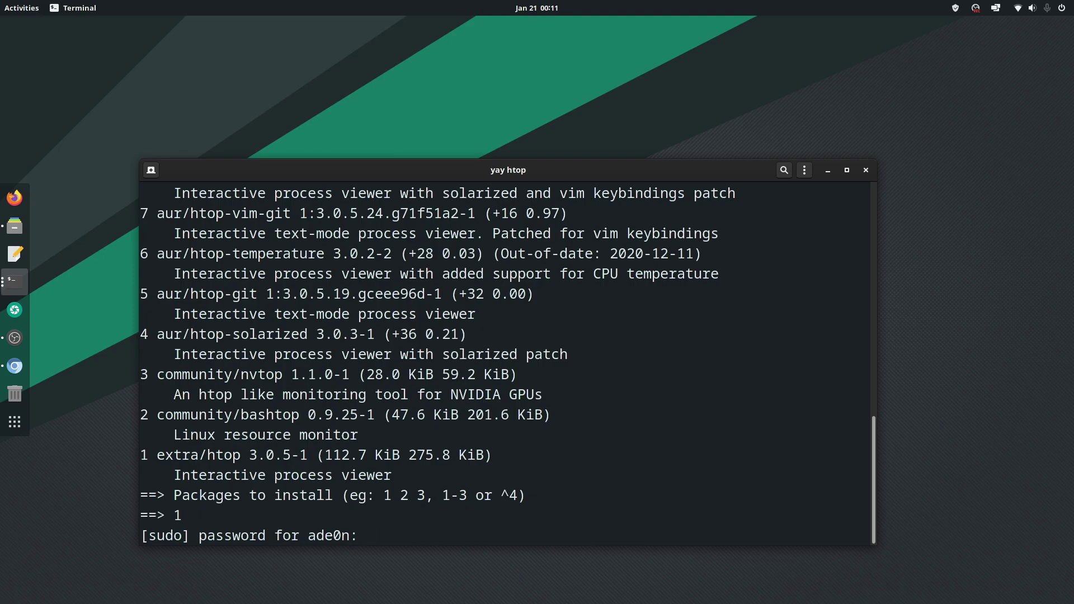
{"action": "key", "text": "Return"}
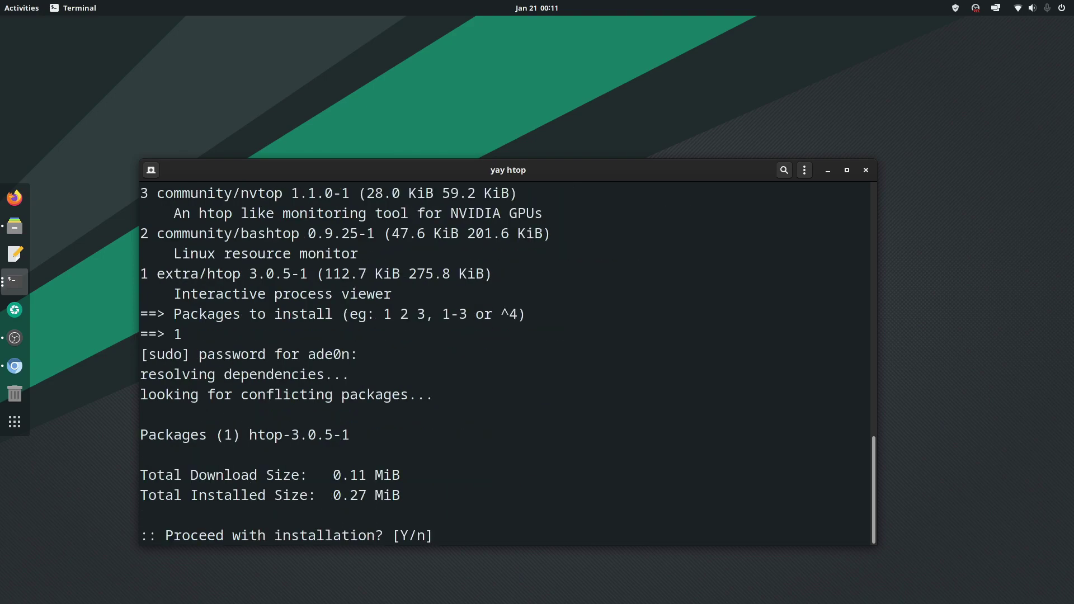
{"action": "type", "text": "y"}
{"action": "key", "text": "Return"}
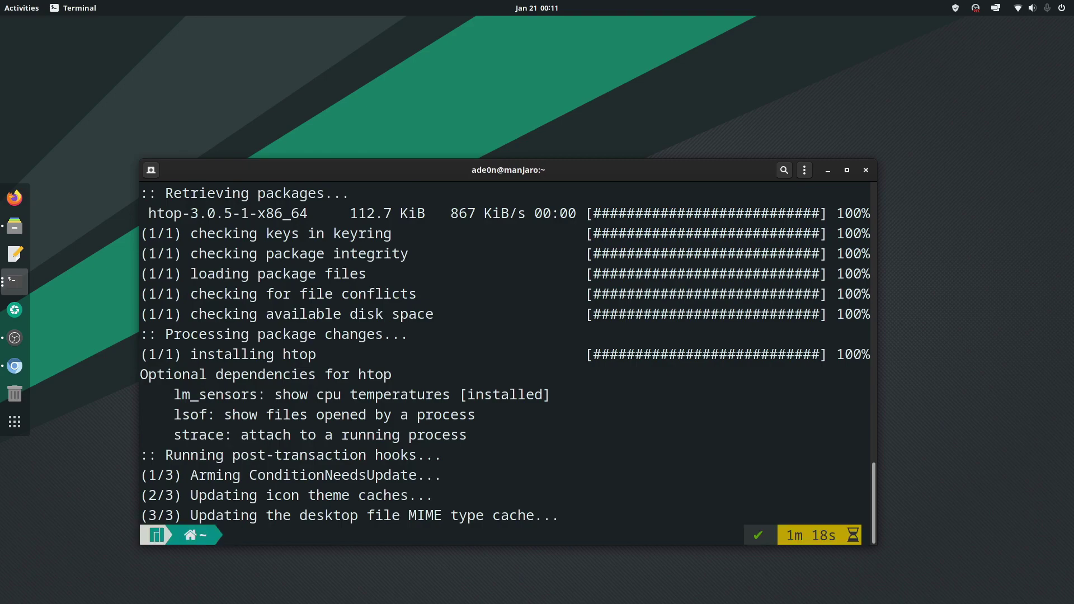
{"action": "scroll", "coordinate": [358, 414], "scroll_direction": "up", "scroll_amount": 6}
{"action": "scroll", "coordinate": [363, 418], "scroll_direction": "down", "scroll_amount": 6}
- Run top to view live processes, then quit it and launch htop
{"action": "type", "text": "top"}
{"action": "key", "text": "Return"}
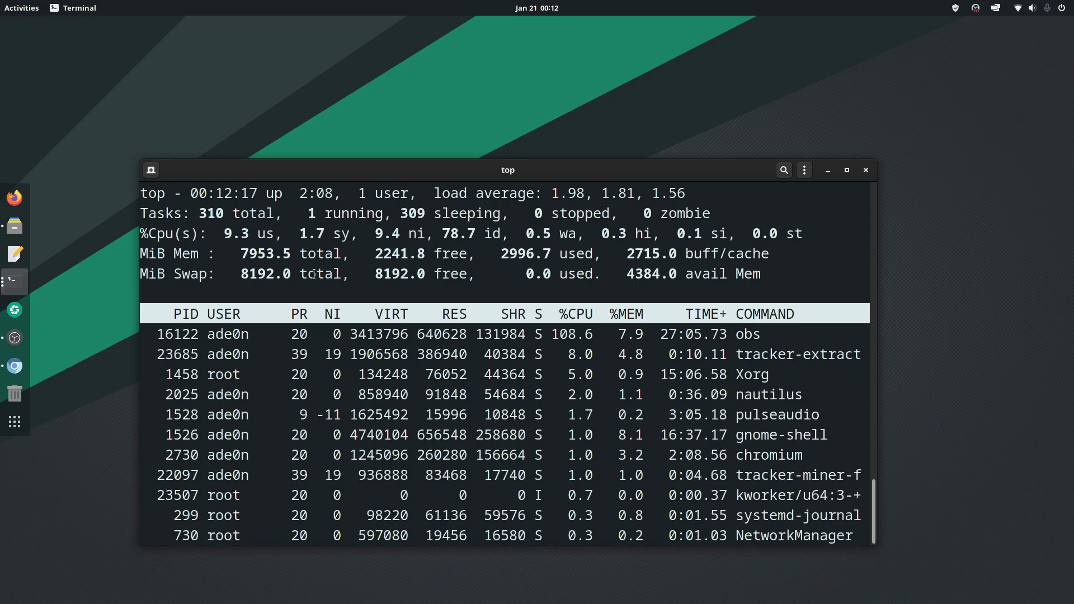
{"action": "type", "text": "q"}
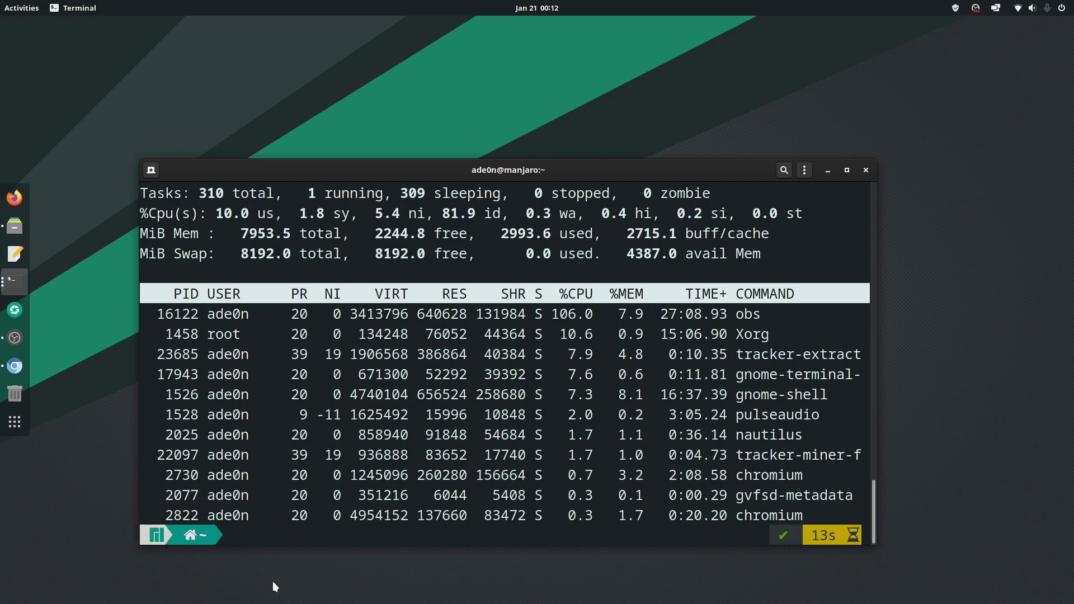
{"action": "type", "text": "htop"}
{"action": "key", "text": "Return"}
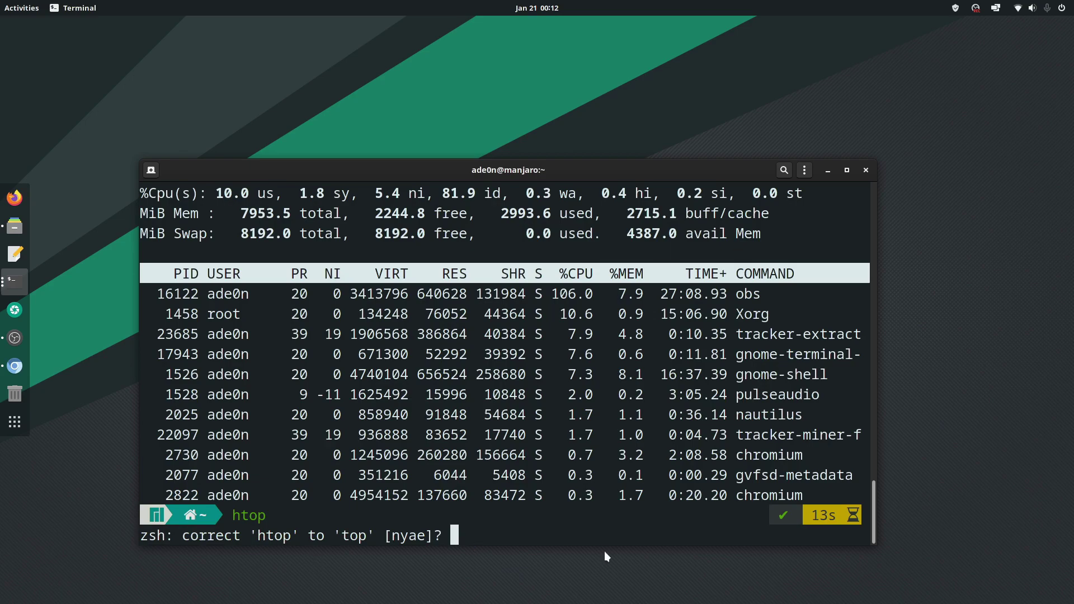
- Decline the zsh correction so htop launches, raise its window, and sort processes by shared memory
{"action": "key", "text": "n"}
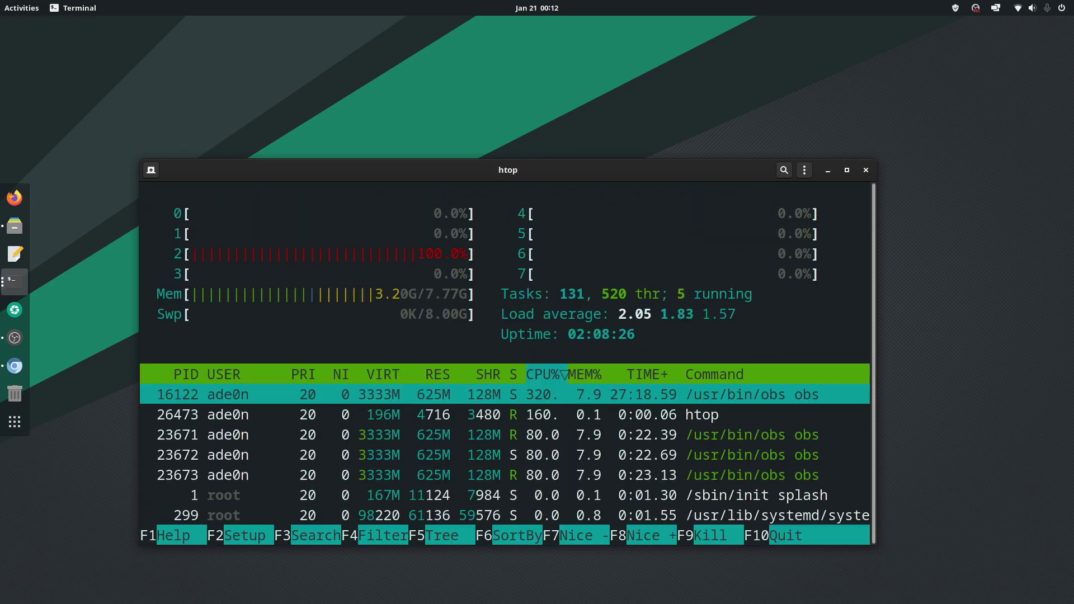
{"action": "left_click_drag", "start_coordinate": [486, 170], "coordinate": [480, 96]}
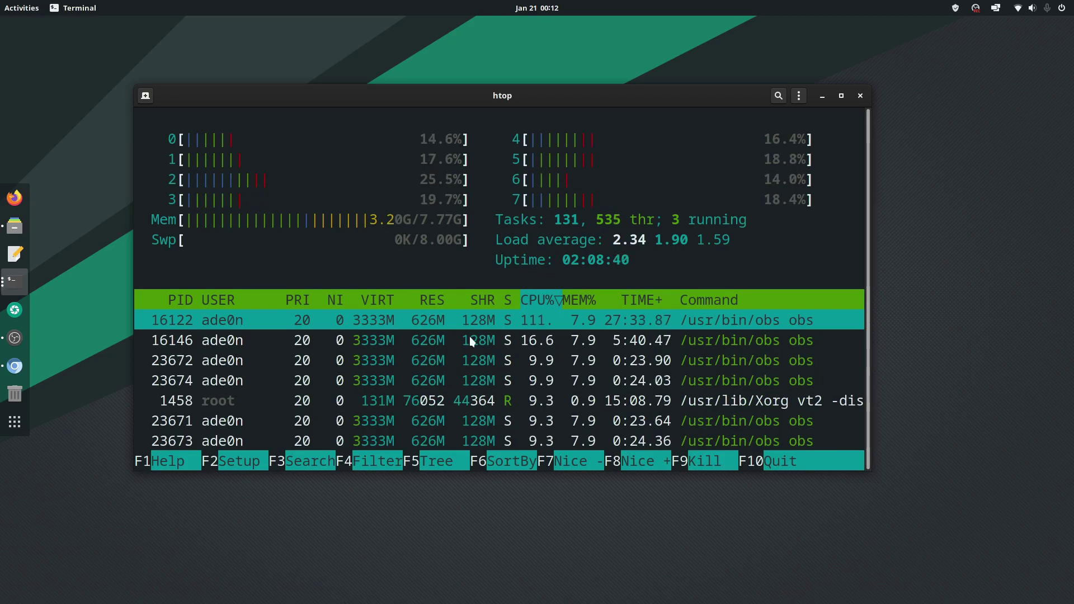
{"action": "left_click", "coordinate": [498, 298]}
{"action": "scroll", "coordinate": [214, 358], "scroll_direction": "down", "scroll_amount": 3}
{"action": "scroll", "coordinate": [215, 352], "scroll_direction": "down", "scroll_amount": 15}
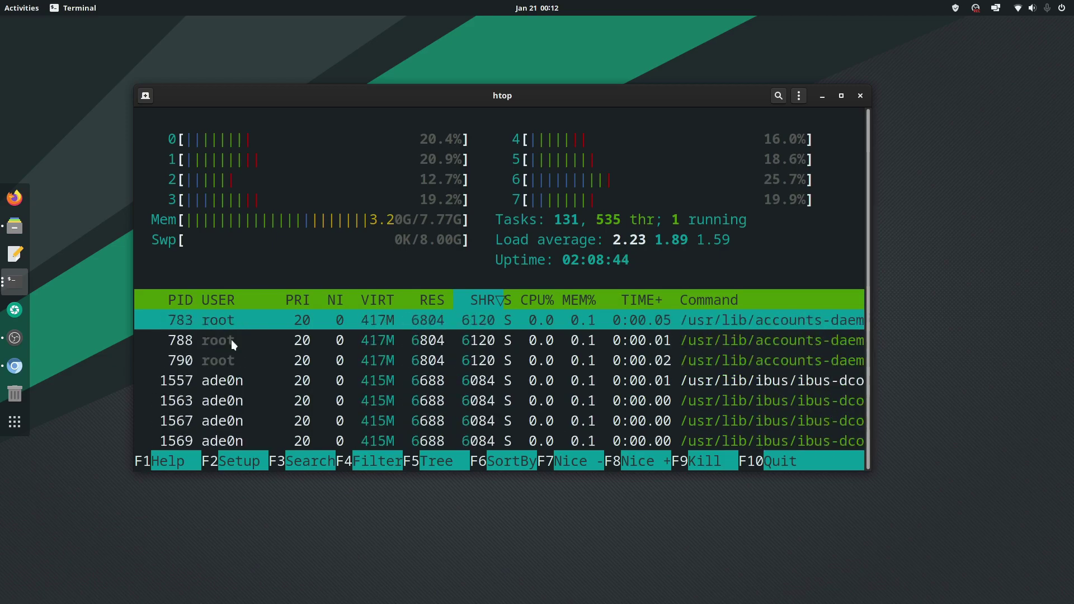
{"action": "scroll", "coordinate": [230, 340], "scroll_direction": "up", "scroll_amount": 10}
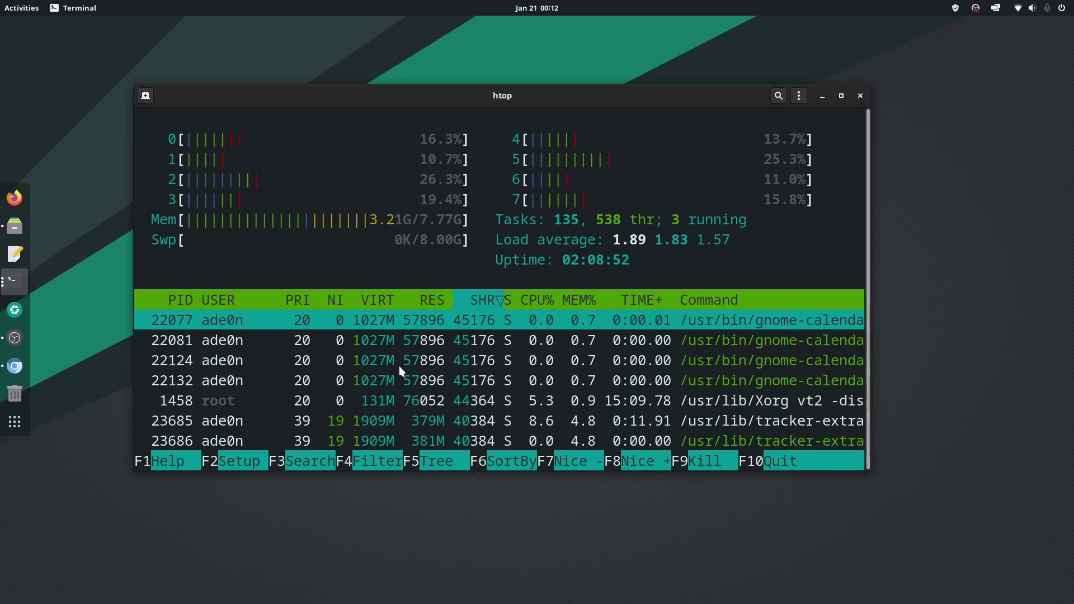
- Close the htop terminal and start htop again in a fresh terminal window
{"action": "left_click", "coordinate": [859, 96]}
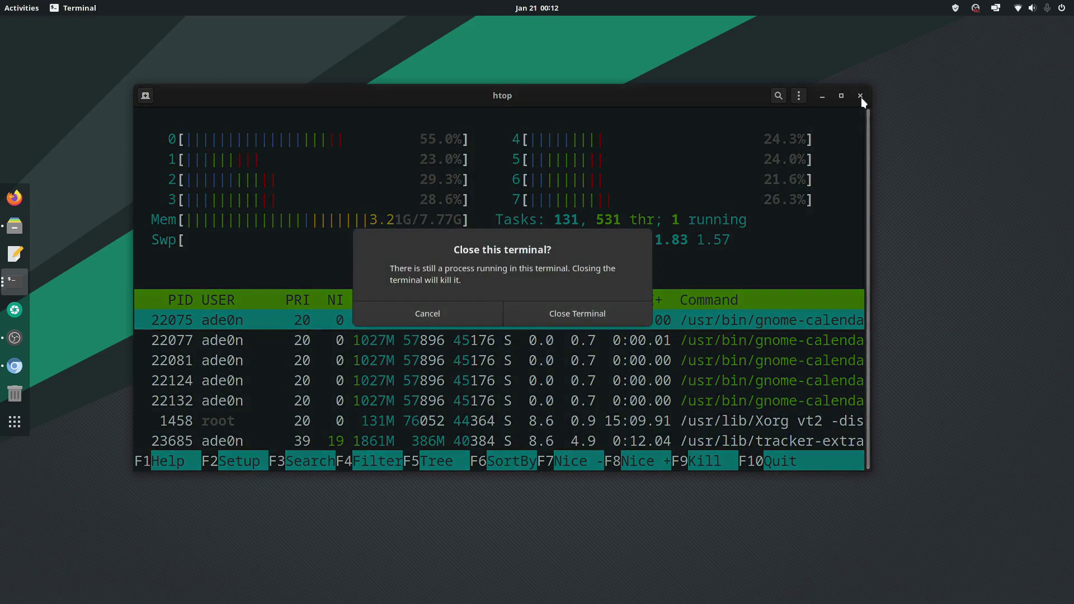
{"action": "left_click", "coordinate": [597, 310]}
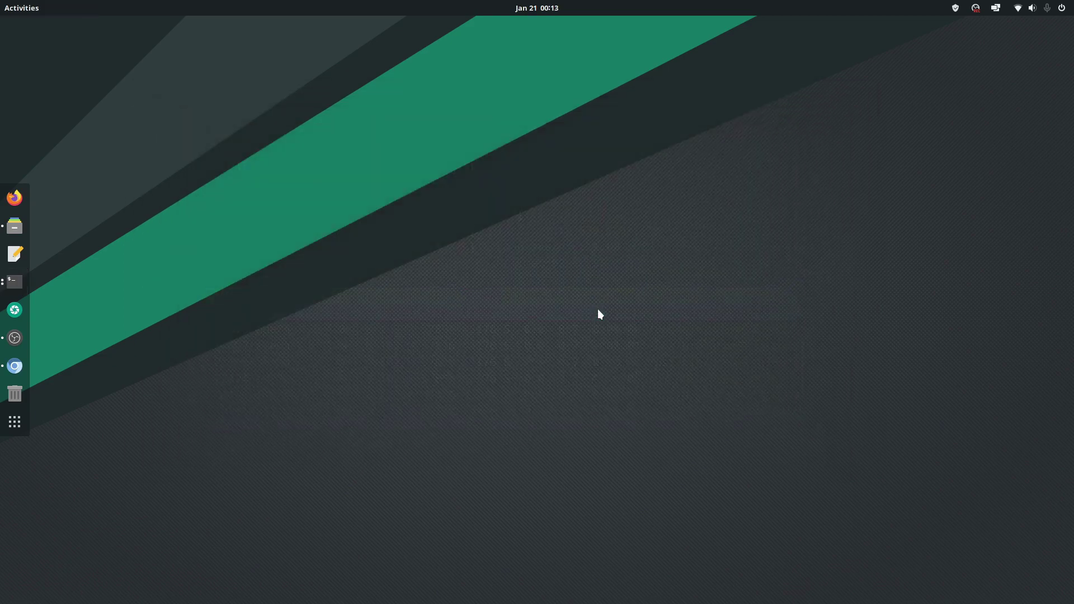
{"action": "key", "text": "ctrl+alt+t"}
{"action": "type", "text": "htop"}
{"action": "key", "text": "Return"}
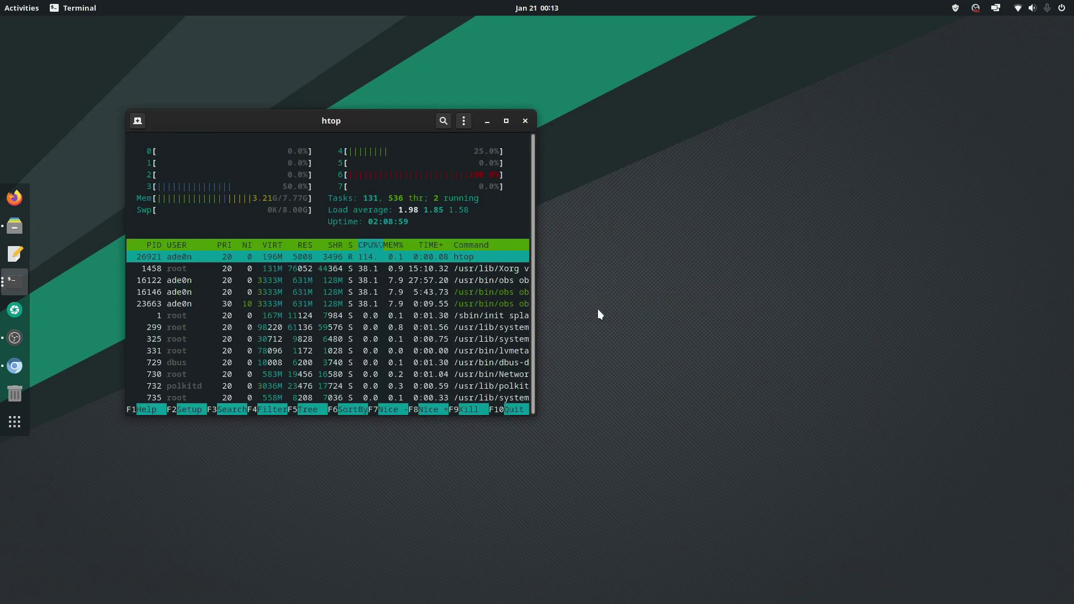
- Quit htop and install gvim 8.2.2347-1 with vim-runtime via yay vim, choosing option 1
{"action": "key", "text": "q"}
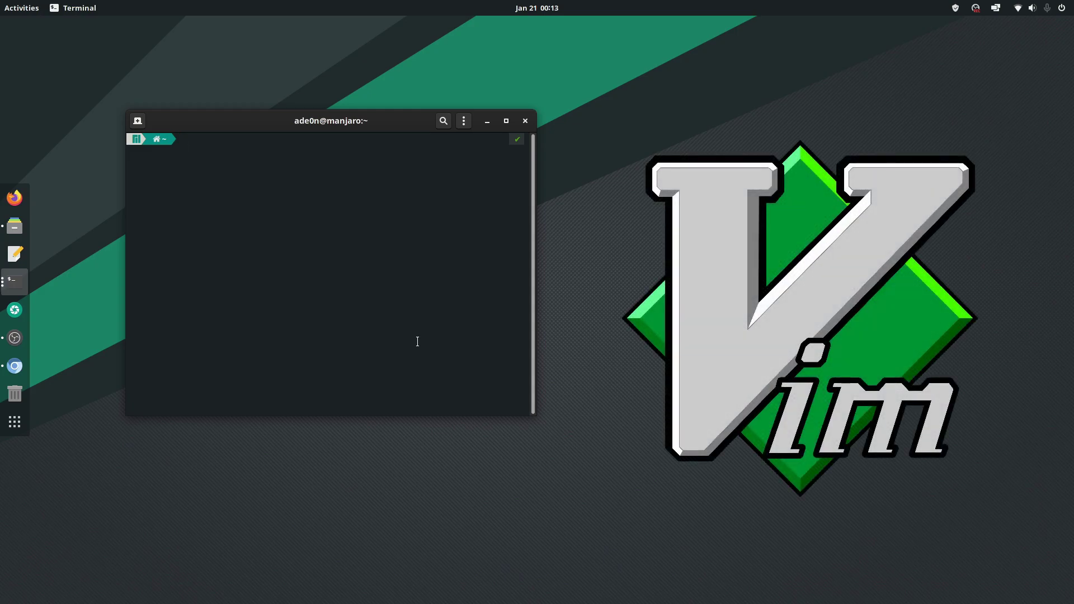
{"action": "type", "text": "yay "}
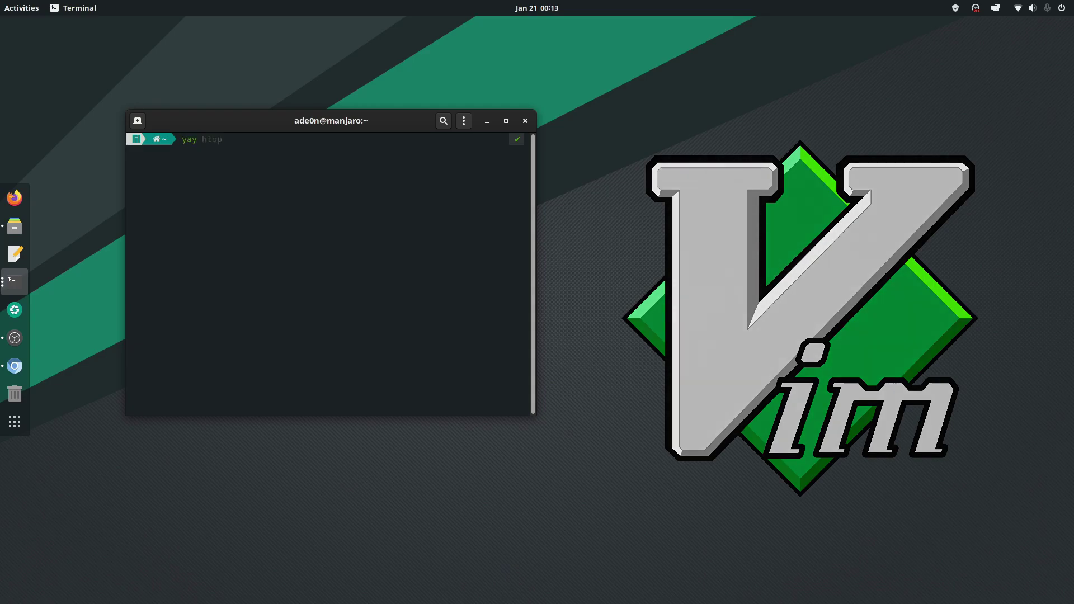
{"action": "type", "text": "vim"}
{"action": "key", "text": "Return"}
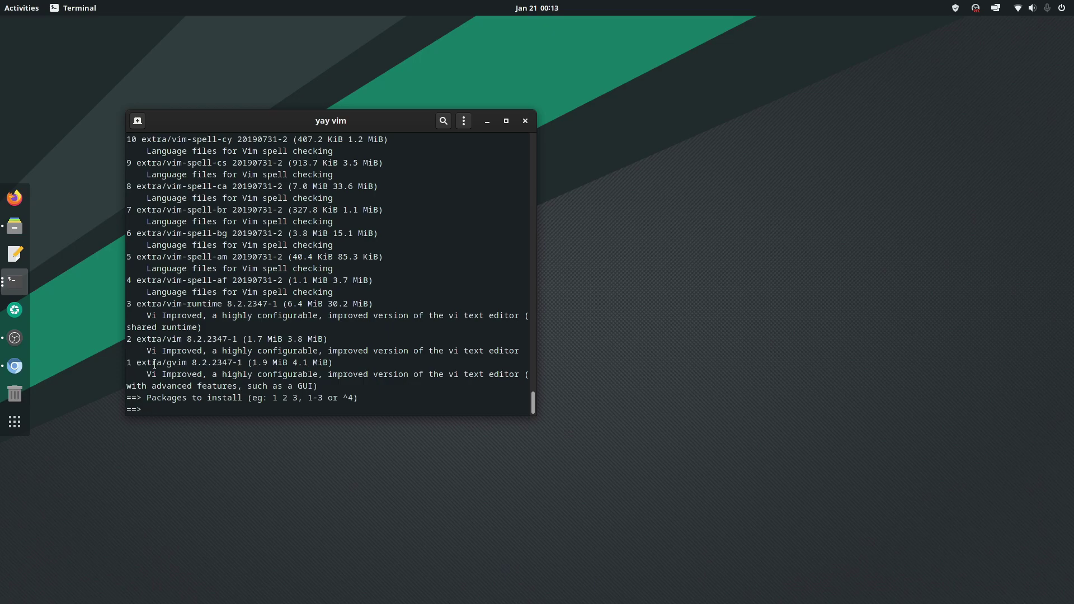
{"action": "type", "text": "1"}
{"action": "key", "text": "Return"}
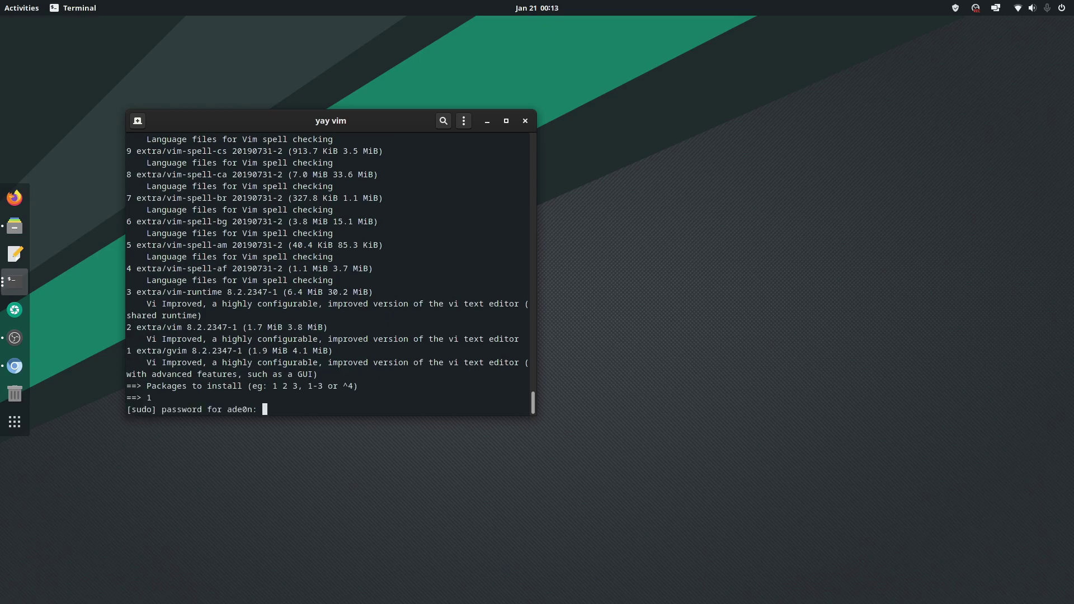
{"action": "key", "text": "Return"}
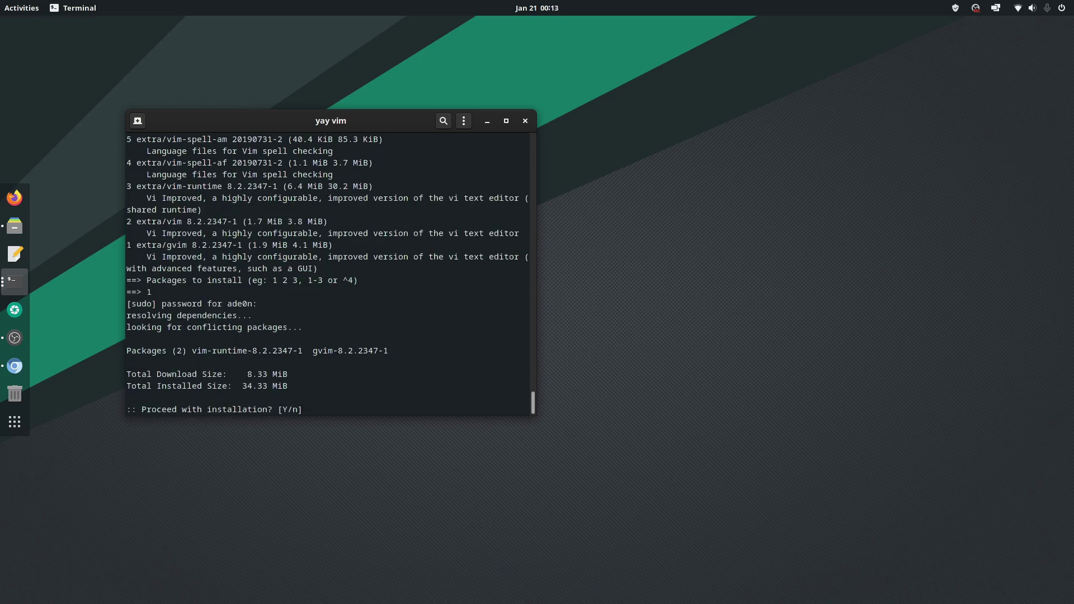
{"action": "type", "text": "y"}
{"action": "key", "text": "Return"}
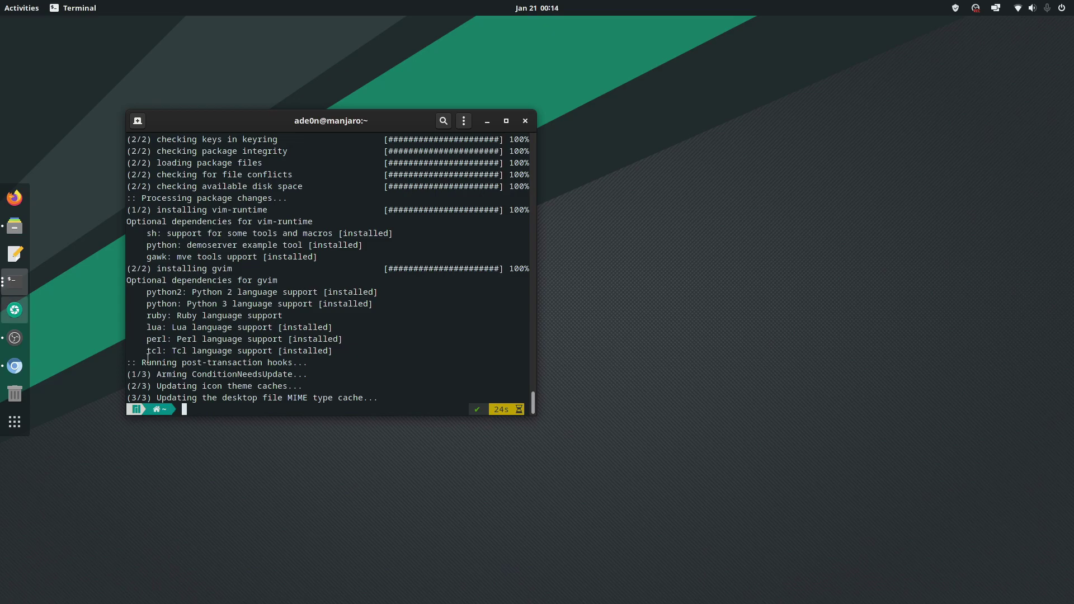
- Launch Vim from the application grid, reposition and enlarge its window, and minimize the terminal
{"action": "left_click", "coordinate": [14, 422]}
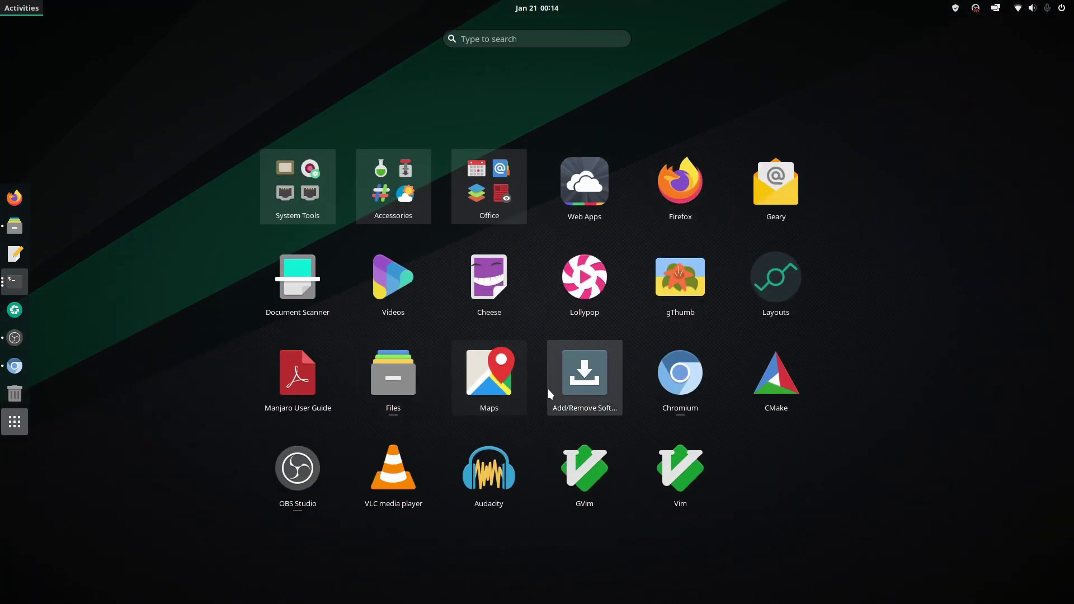
{"action": "left_click", "coordinate": [682, 483]}
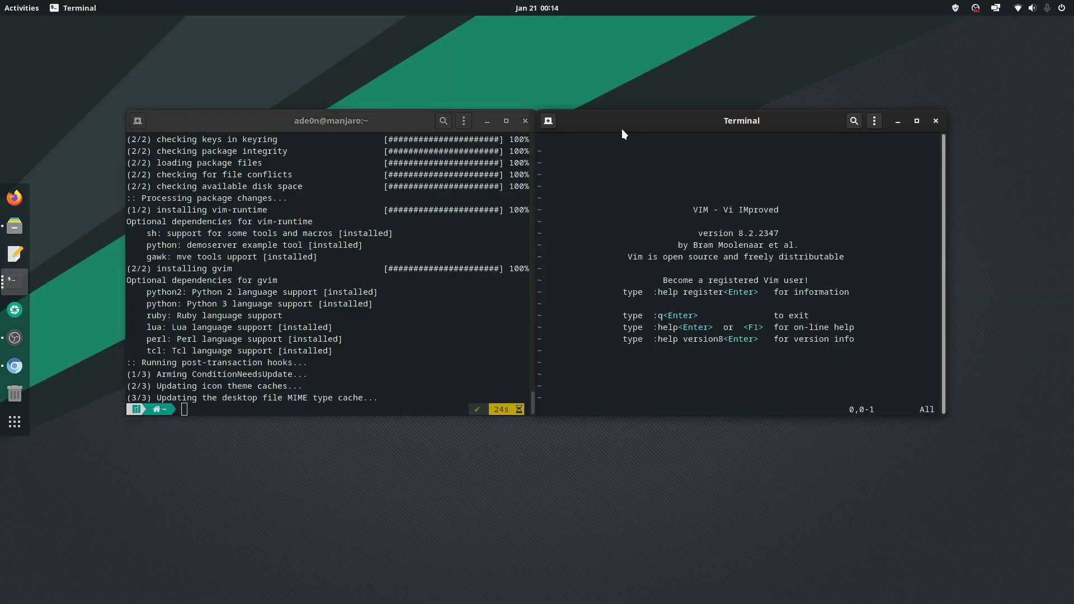
{"action": "left_click_drag", "start_coordinate": [622, 133], "coordinate": [548, 197]}
{"action": "left_click", "coordinate": [487, 121]}
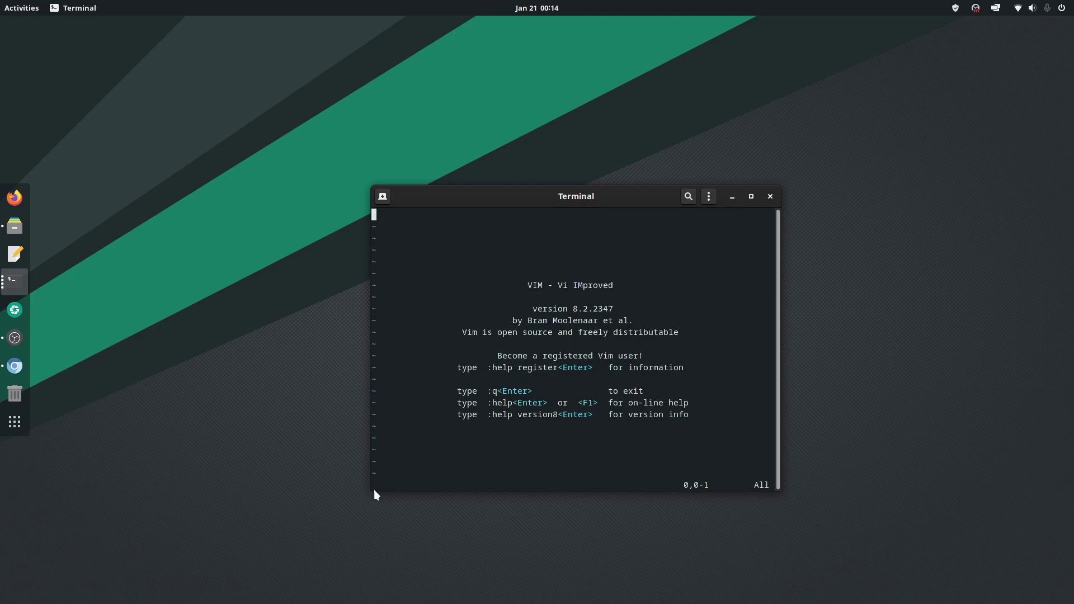
{"action": "left_click_drag", "start_coordinate": [373, 490], "coordinate": [279, 525]}
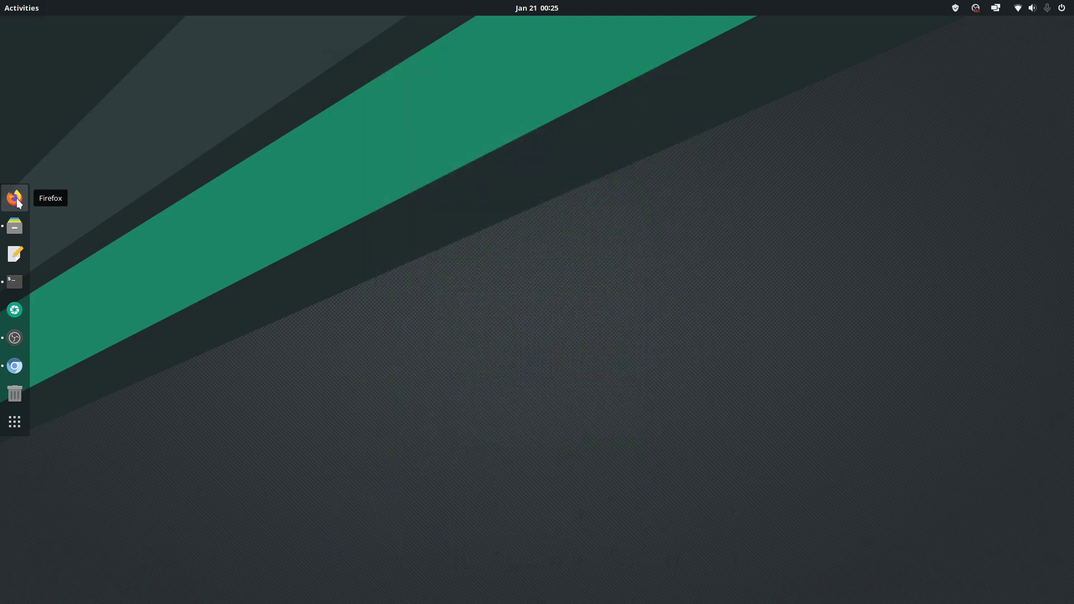
- Open and close the application grid twice to browse the installed apps
{"action": "left_click", "coordinate": [17, 422]}
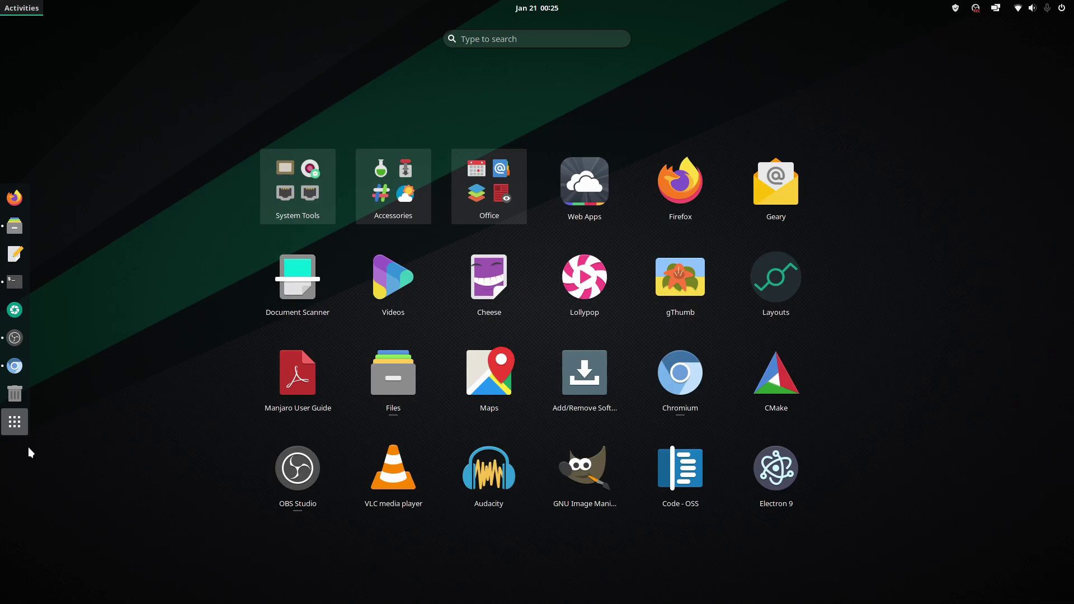
{"action": "left_click", "coordinate": [22, 426]}
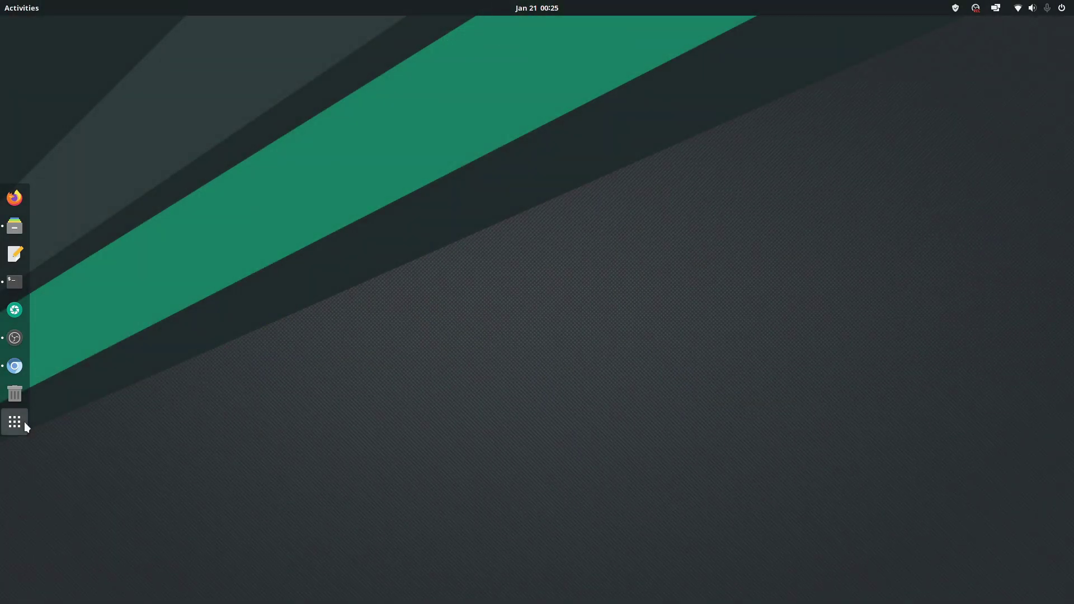
{"action": "left_click", "coordinate": [24, 426]}
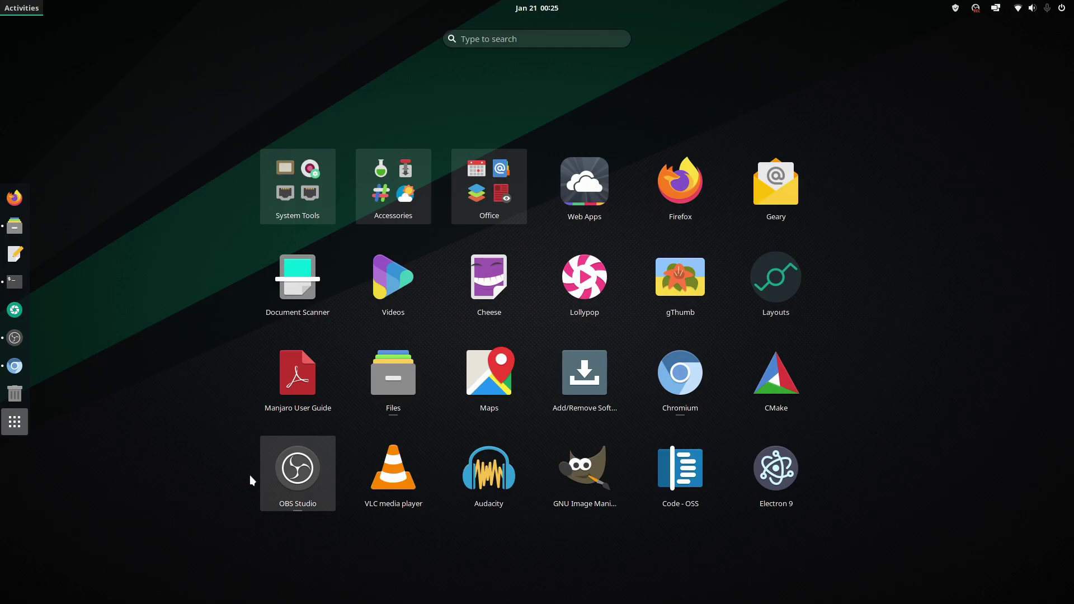
{"action": "left_click", "coordinate": [14, 431]}
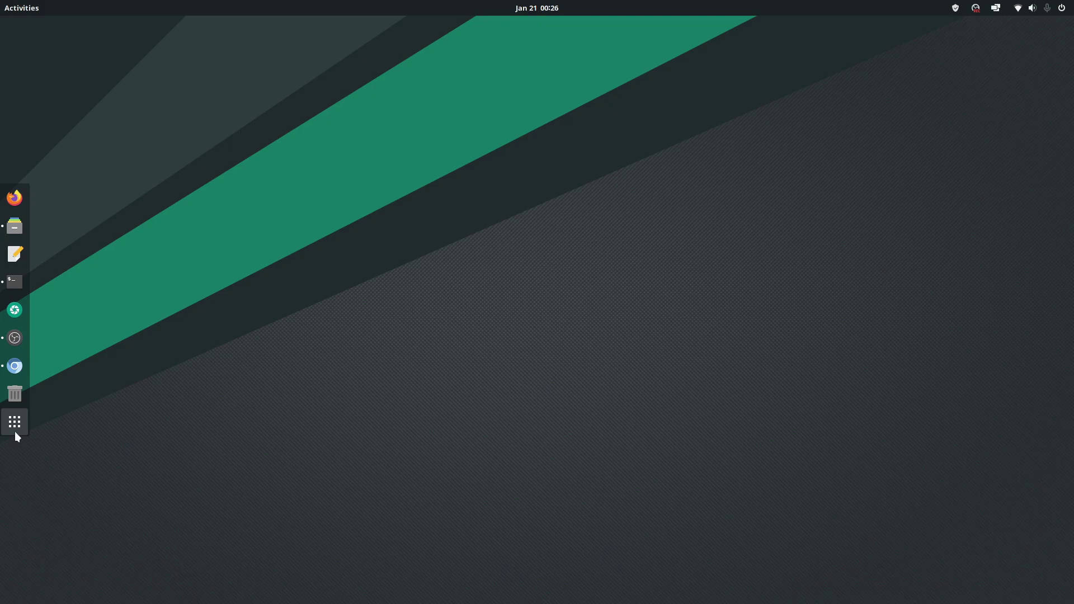
- Open a new terminal, search yay for openshot, and highlight the libopenshot entry
{"action": "key", "text": "ctrl+alt+t"}
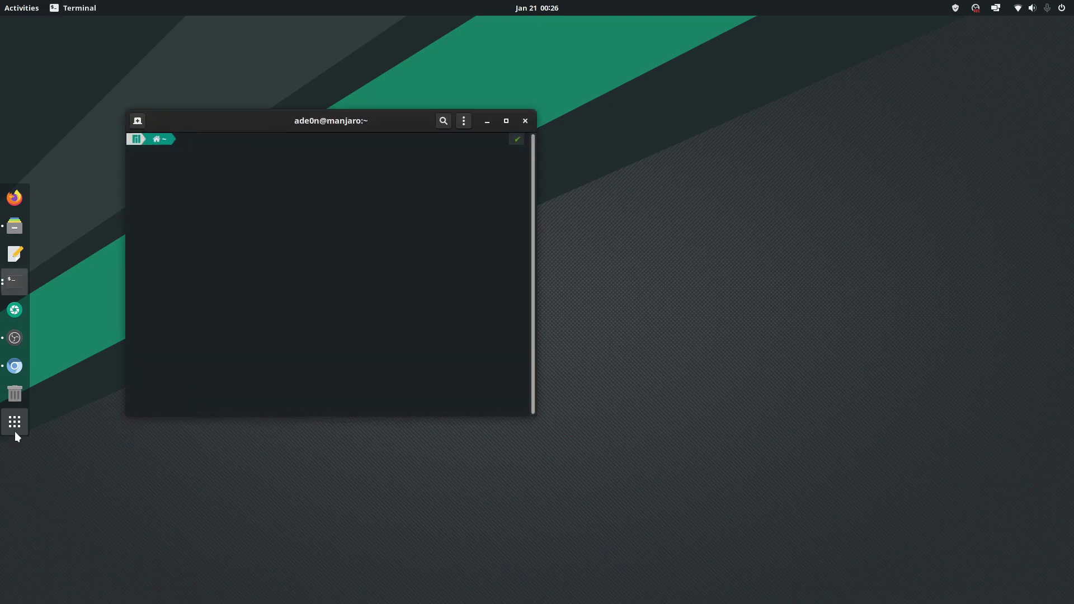
{"action": "type", "text": "yay openshot"}
{"action": "key", "text": "Return"}
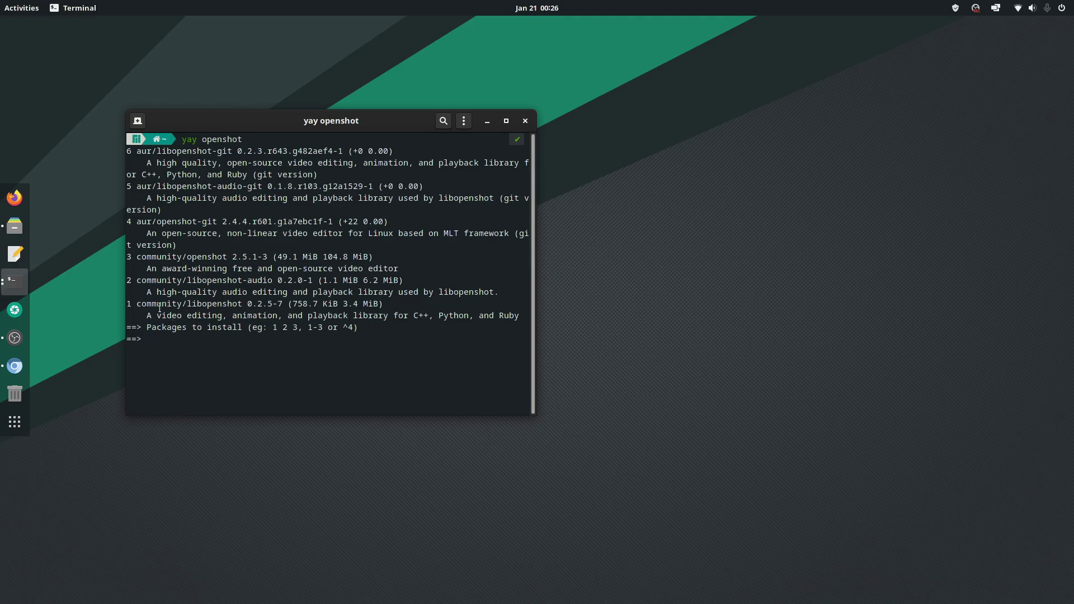
{"action": "left_click_drag", "start_coordinate": [168, 320], "coordinate": [337, 316]}
{"action": "left_click", "coordinate": [351, 316]}
{"action": "left_click_drag", "start_coordinate": [403, 315], "coordinate": [276, 323]}
{"action": "left_click", "coordinate": [274, 313]}
- Highlight the community/openshot line and its description, then choose package 3
{"action": "left_click_drag", "start_coordinate": [139, 257], "coordinate": [525, 257]}
{"action": "left_click_drag", "start_coordinate": [166, 269], "coordinate": [367, 267]}
{"action": "left_click", "coordinate": [370, 265]}
{"action": "type", "text": "3"}
{"action": "key", "text": "Return"}
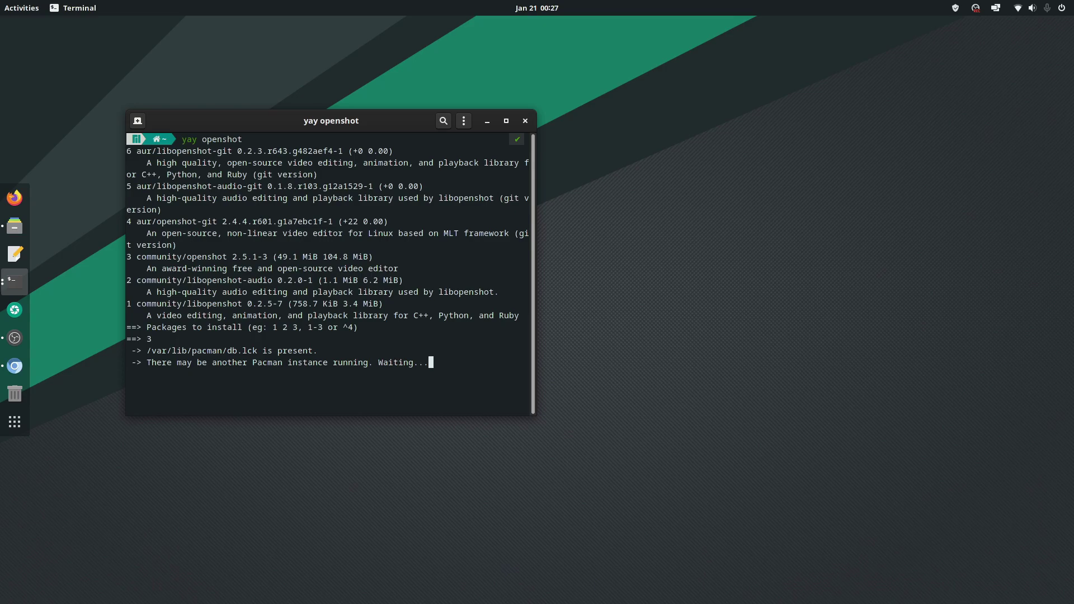
- Close the stalled libreoffice-fresh terminal holding the pacman lock, then authenticate and confirm the openshot install
{"action": "right_click", "coordinate": [16, 283]}
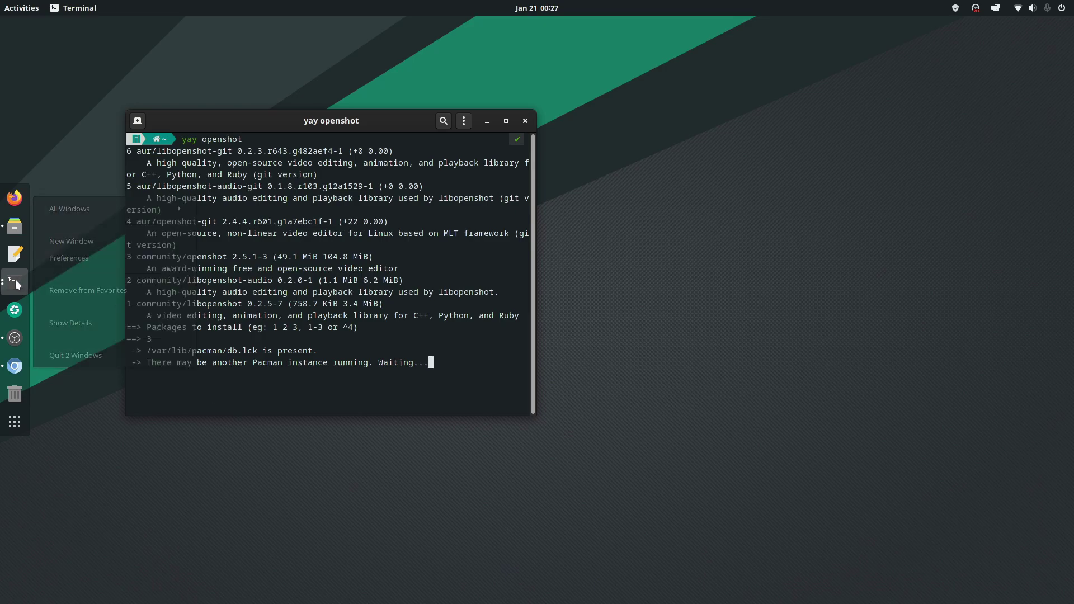
{"action": "left_click", "coordinate": [15, 283]}
{"action": "scroll", "coordinate": [179, 282], "scroll_direction": "up", "scroll_amount": 1}
{"action": "scroll", "coordinate": [178, 281], "scroll_direction": "down", "scroll_amount": 1}
{"action": "left_click", "coordinate": [427, 54]}
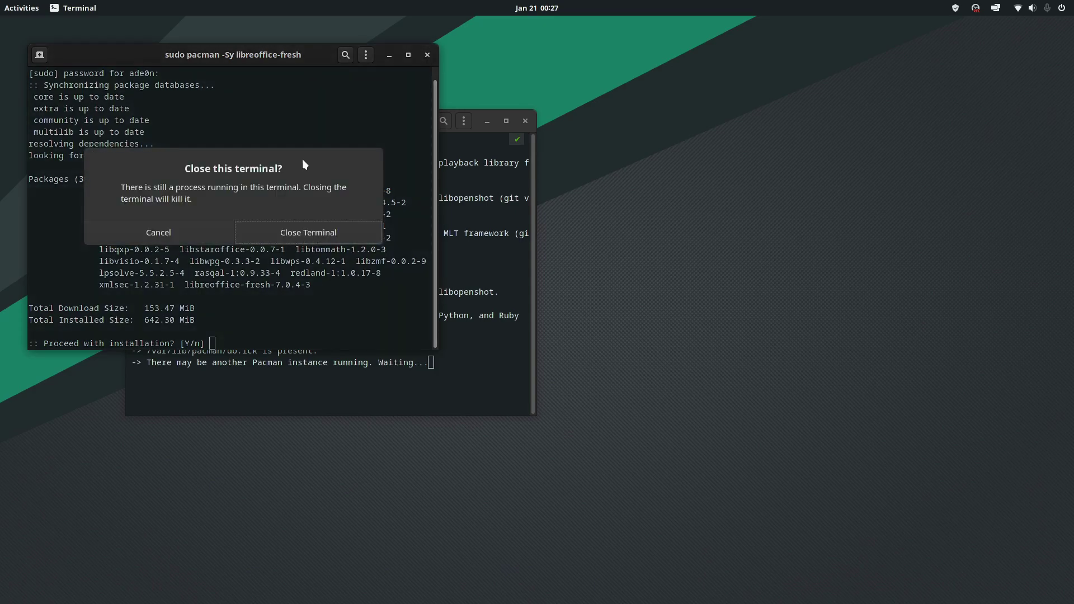
{"action": "left_click", "coordinate": [308, 232]}
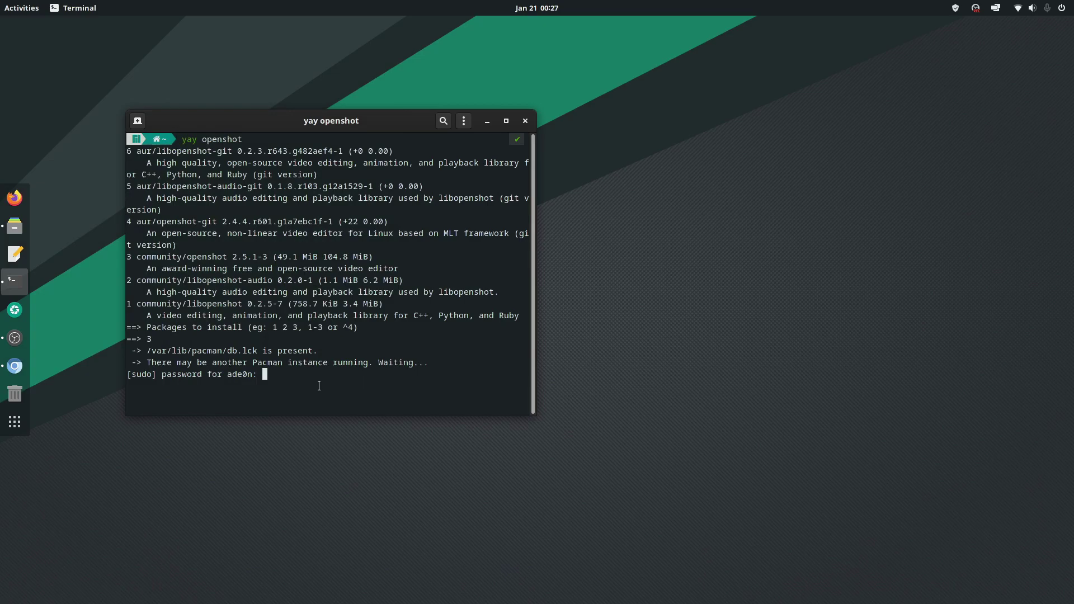
{"action": "key", "text": "Return"}
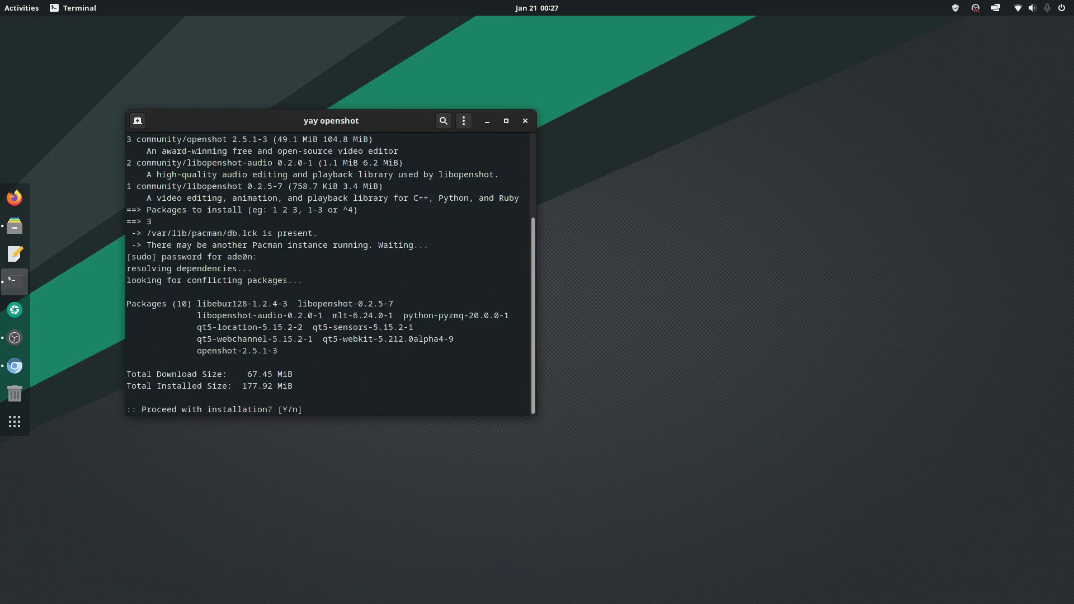
{"action": "type", "text": "y"}
{"action": "key", "text": "Return"}
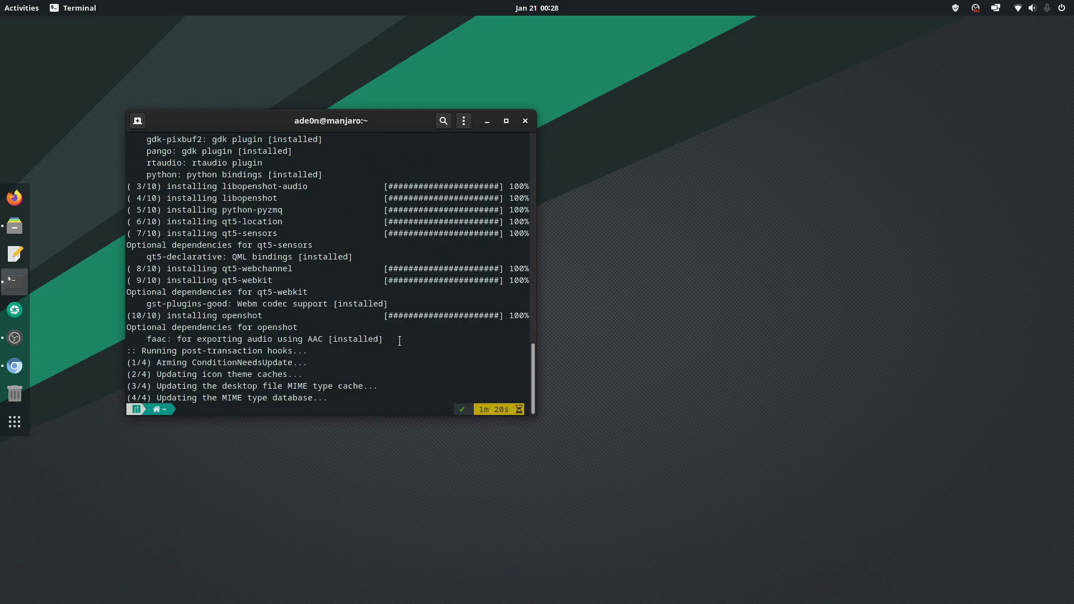
{"action": "left_click", "coordinate": [19, 428]}
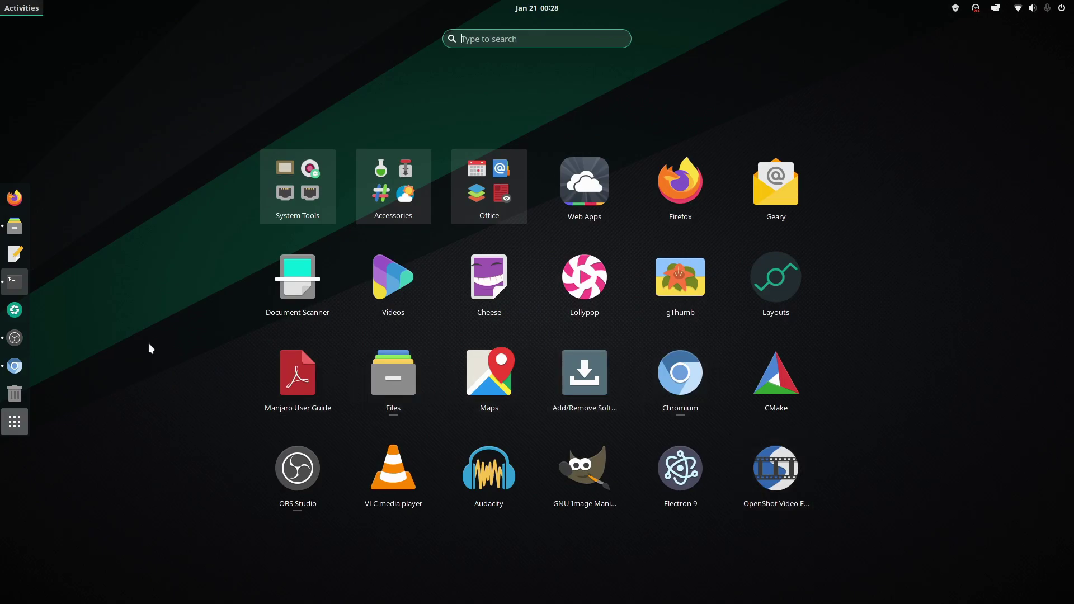
{"action": "left_click", "coordinate": [13, 426]}
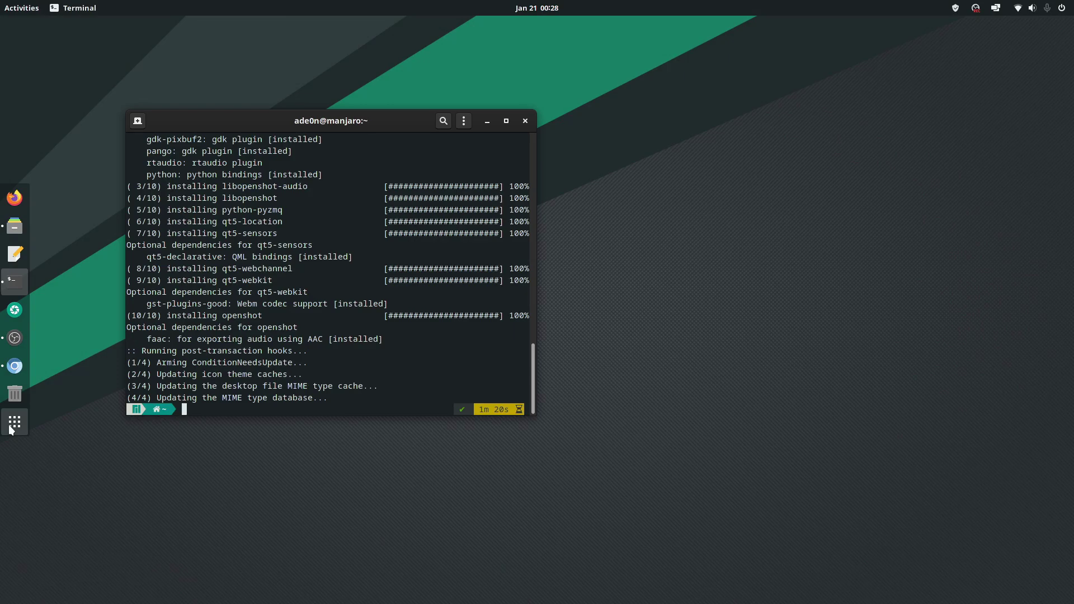
{"action": "scroll", "coordinate": [220, 373], "scroll_direction": "up", "scroll_amount": 1}
{"action": "scroll", "coordinate": [220, 373], "scroll_direction": "up", "scroll_amount": 20}
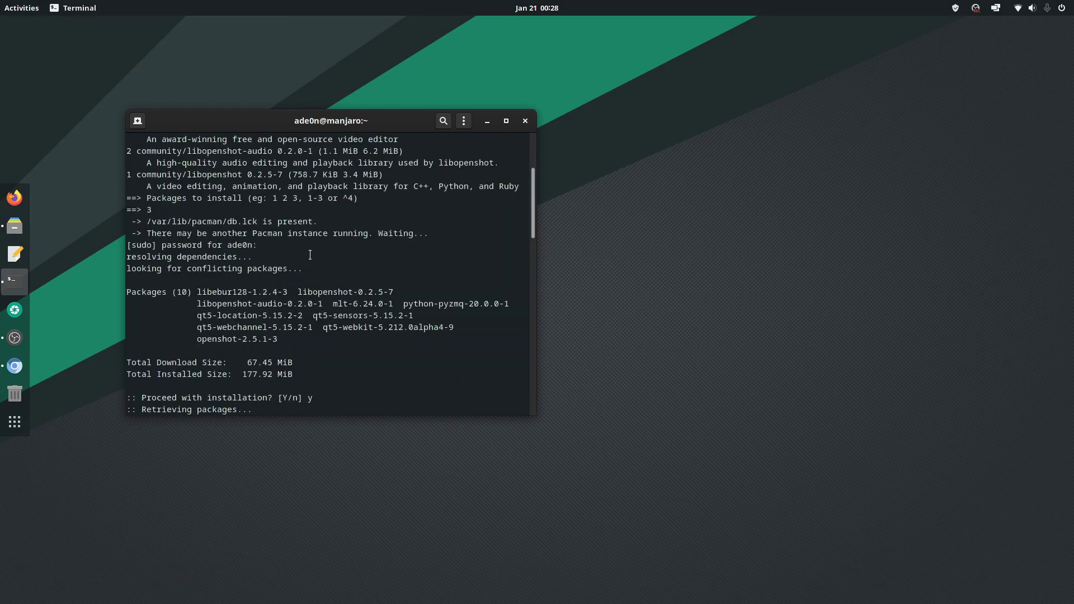
{"action": "scroll", "coordinate": [309, 254], "scroll_direction": "down", "scroll_amount": 20}
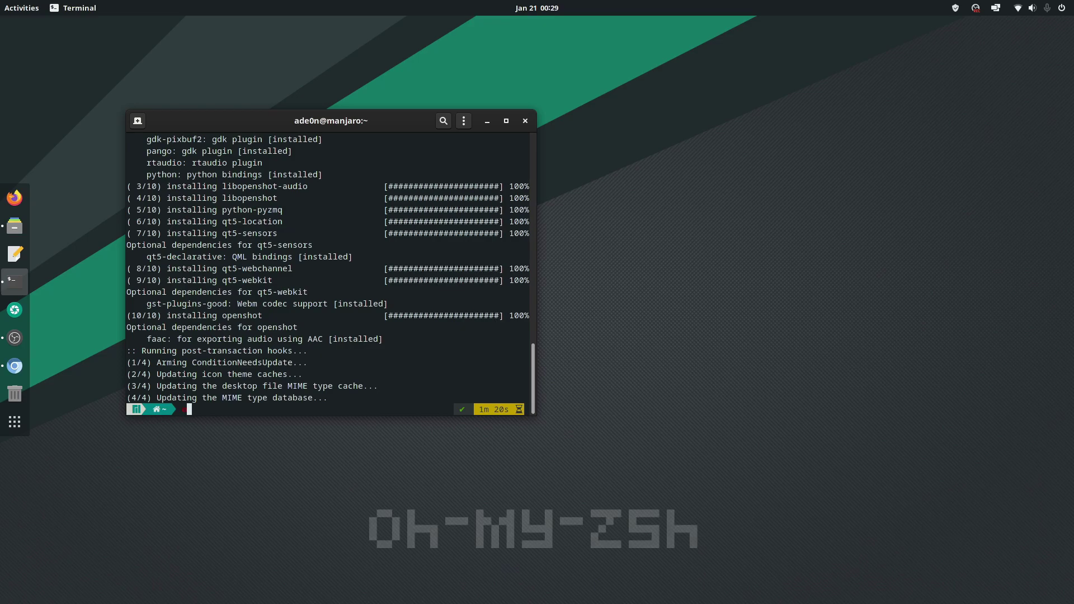
- Type oh-my-zsh at the prompt and select the text on that line
{"action": "type", "text": "oh-my-zsh"}
{"action": "double_click", "coordinate": [185, 410]}
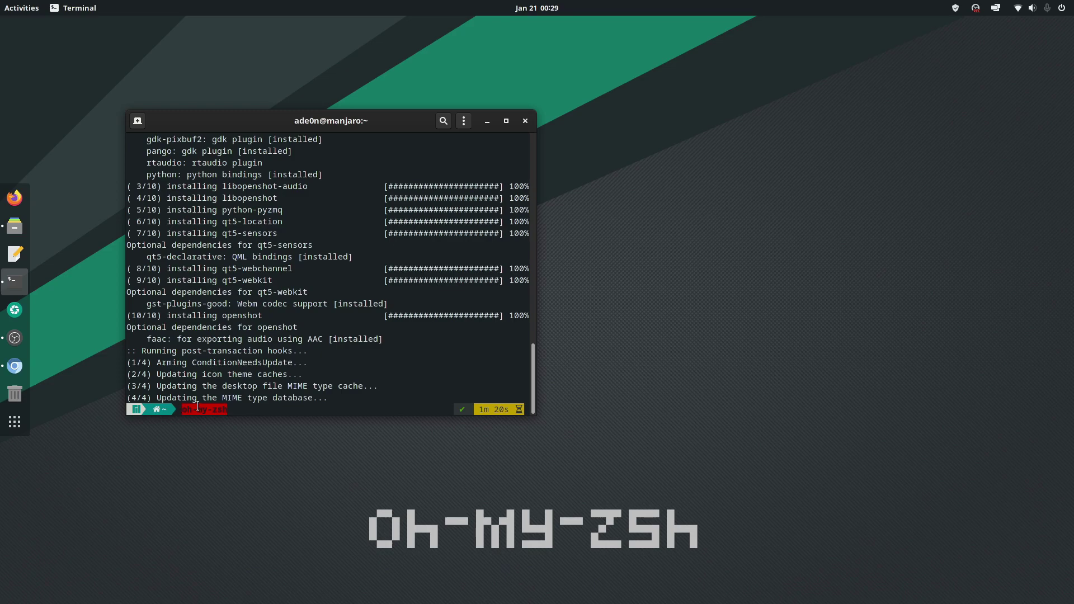
{"action": "mouse_move", "coordinate": [232, 411]}
{"action": "left_mouse_down"}
{"action": "mouse_move", "coordinate": [266, 413]}
{"action": "mouse_move", "coordinate": [235, 411]}
{"action": "mouse_move", "coordinate": [235, 401]}
{"action": "mouse_move", "coordinate": [240, 412]}
{"action": "left_mouse_up"}
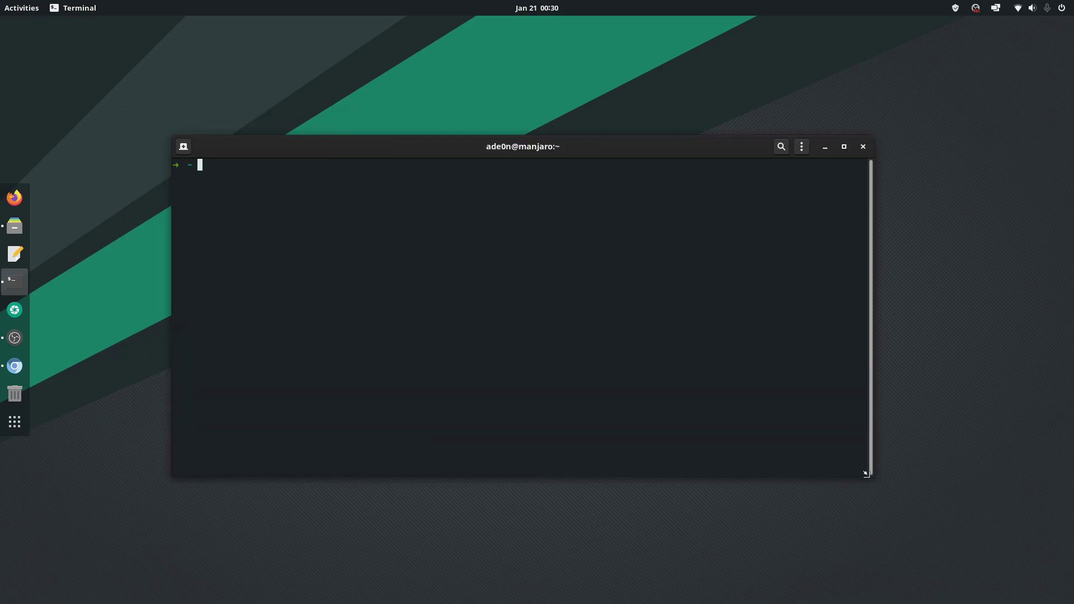
{"action": "key", "text": "super+Up"}
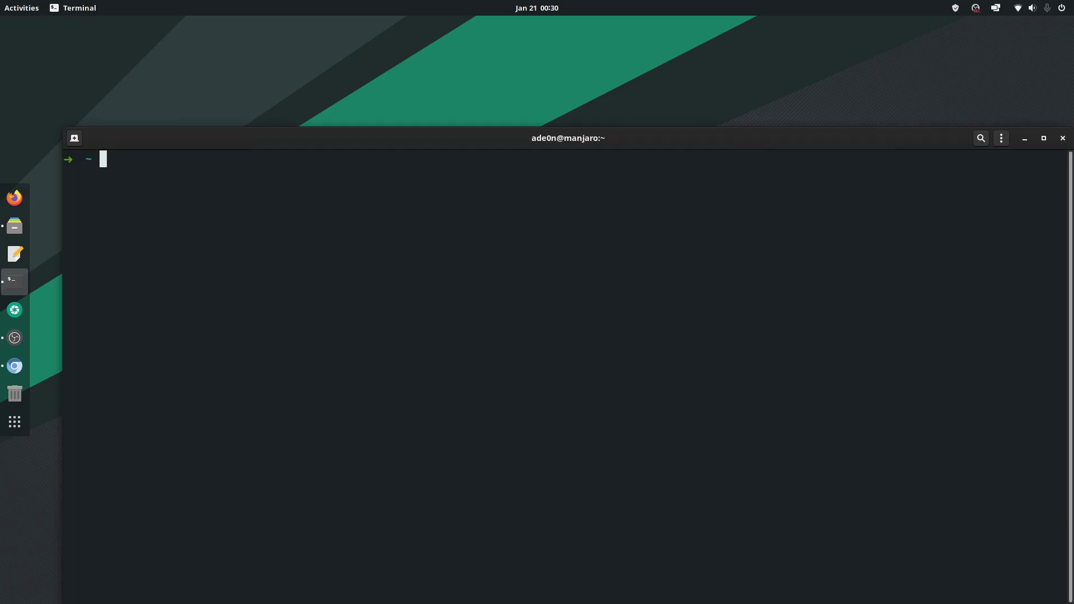
{"action": "key", "text": "super+Down"}
{"action": "left_click_drag", "start_coordinate": [126, 140], "coordinate": [205, 140]}
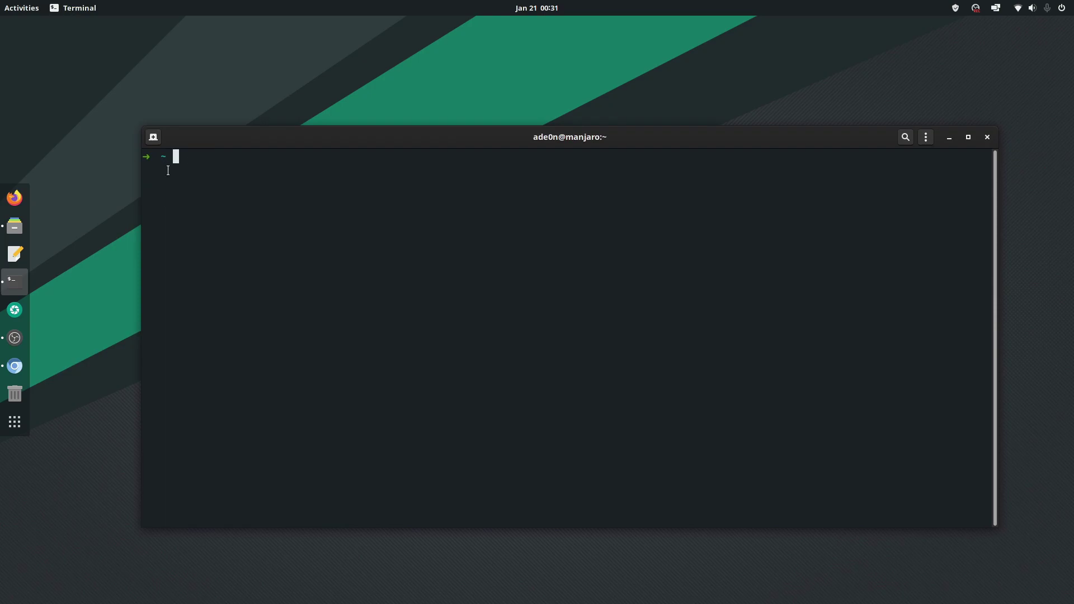
{"action": "type", "text": "cd"}
{"action": "key", "text": "BackSpace"}
{"action": "key", "text": "BackSpace"}
{"action": "key", "text": "BackSpace"}
{"action": "type", "text": "ls"}
{"action": "key", "text": "Return"}
{"action": "type", "text": "cd"}
{"action": "key", "text": "Tab"}
{"action": "key", "text": "Tab"}
{"action": "key", "text": "Tab"}
{"action": "key", "text": "Tab"}
{"action": "key", "text": "Tab"}
{"action": "key", "text": "Tab"}
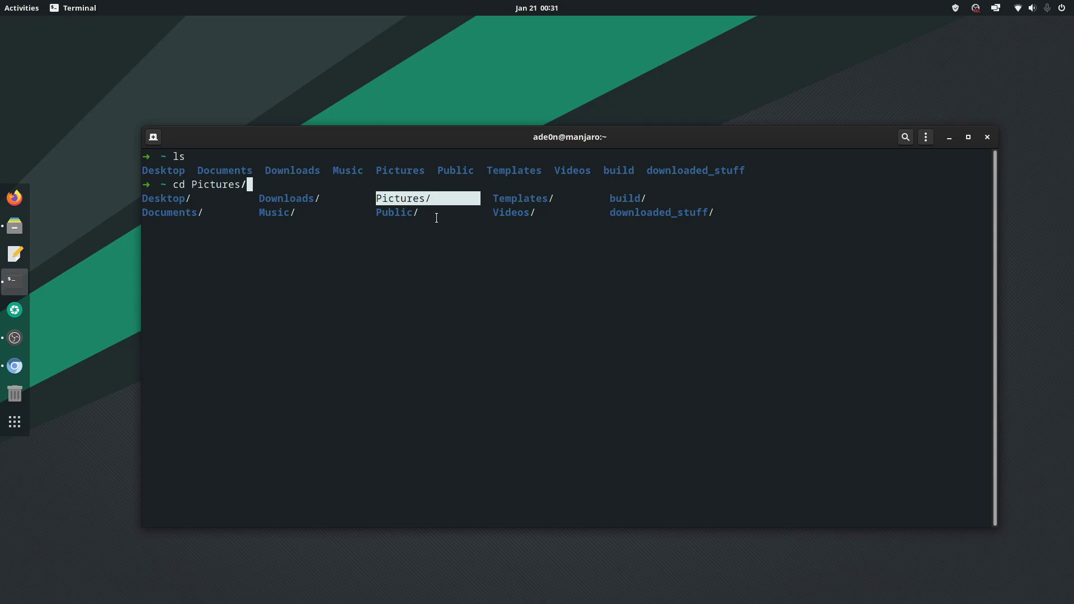
{"action": "key", "text": "BackSpace"}
{"action": "key", "text": "BackSpace"}
{"action": "key", "text": "BackSpace"}
{"action": "key", "text": "BackSpace"}
{"action": "key", "text": "BackSpace"}
{"action": "key", "text": "BackSpace"}
{"action": "key", "text": "BackSpace"}
{"action": "key", "text": "BackSpace"}
{"action": "key", "text": "BackSpace"}
{"action": "key", "text": "BackSpace"}
{"action": "key", "text": "BackSpace"}
{"action": "key", "text": "BackSpace"}
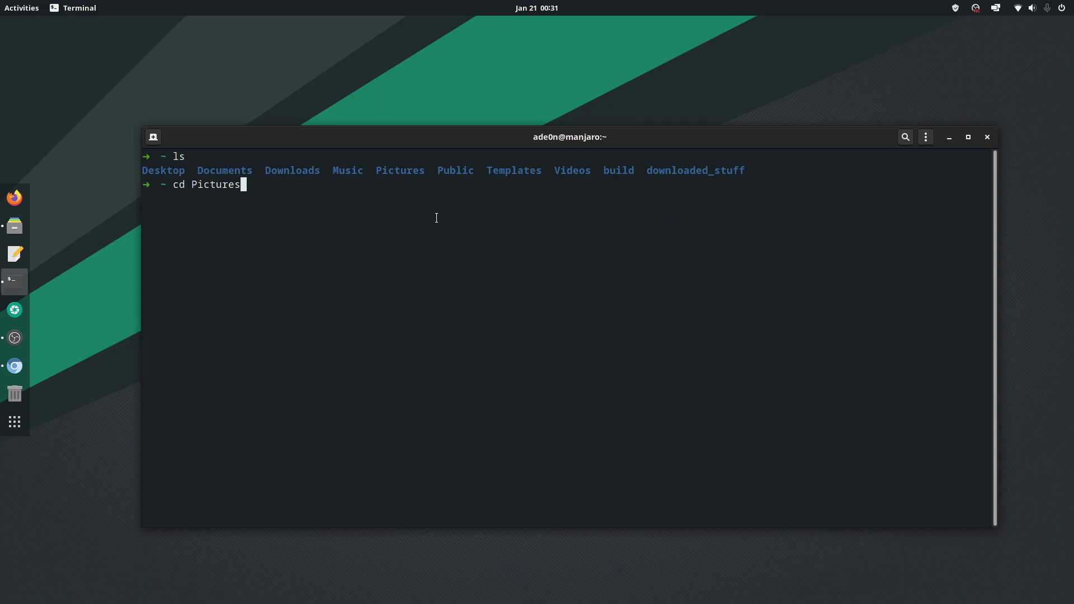
{"action": "type", "text": "rer"}
{"action": "key", "text": "BackSpace"}
{"action": "type", "text": "boot"}
{"action": "key", "text": "BackSpace"}
{"action": "key", "text": "BackSpace"}
{"action": "key", "text": "BackSpace"}
{"action": "key", "text": "BackSpace"}
{"action": "key", "text": "BackSpace"}
{"action": "key", "text": "BackSpace"}
{"action": "type", "text": "cya"}
{"action": "key", "text": "BackSpace"}
{"action": "key", "text": "BackSpace"}
{"action": "key", "text": "BackSpace"}
- Install community/ulauncher 5.9.0-1 via yay ulauncher, choosing option 1 and confirming with y
{"action": "type", "text": "ayy"}
{"action": "key", "text": "BackSpace"}
{"action": "key", "text": "BackSpace"}
{"action": "key", "text": "BackSpace"}
{"action": "type", "text": "yay u"}
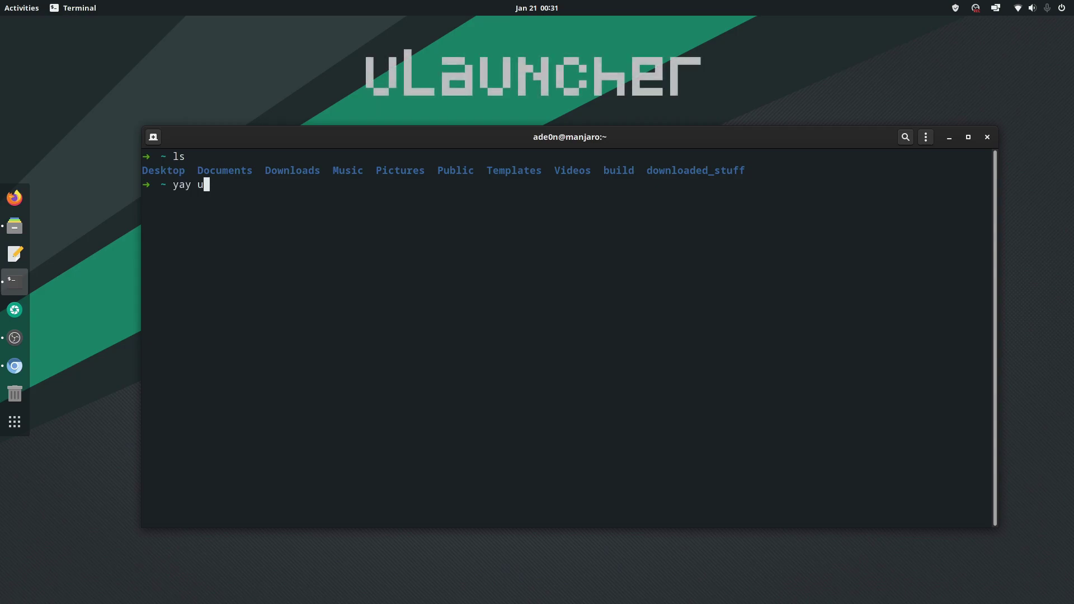
{"action": "type", "text": "launch"}
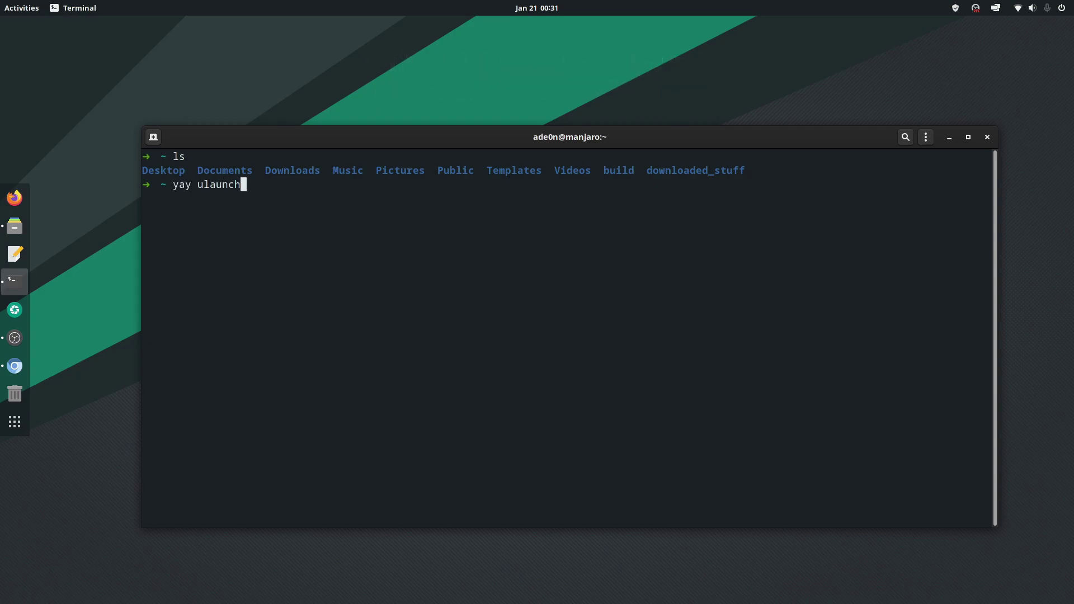
{"action": "type", "text": "er"}
{"action": "key", "text": "Return"}
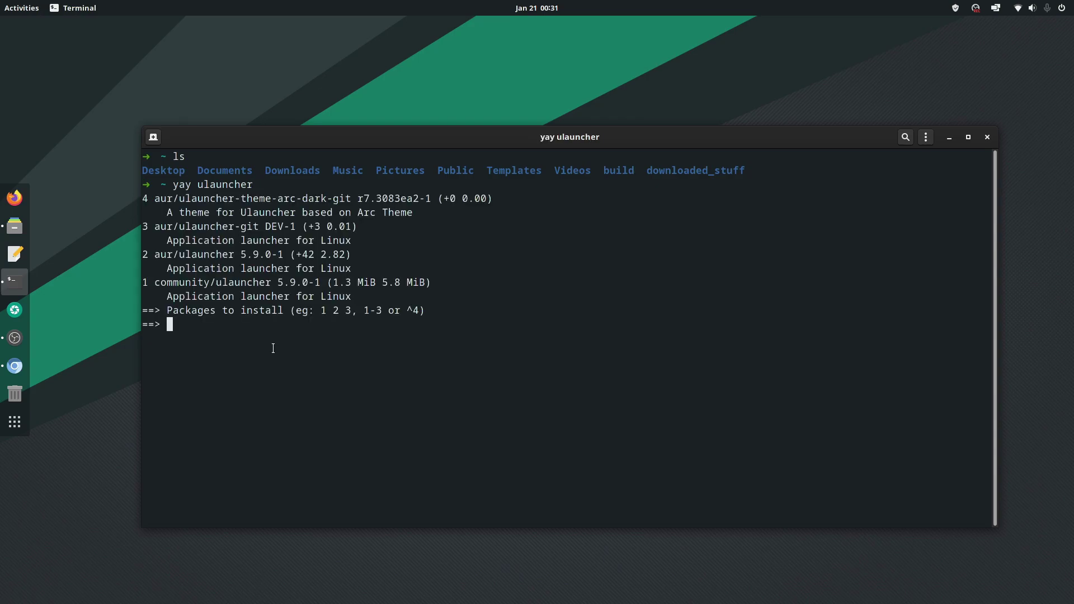
{"action": "type", "text": "1"}
{"action": "key", "text": "Return"}
{"action": "type", "text": "y"}
{"action": "key", "text": "Return"}
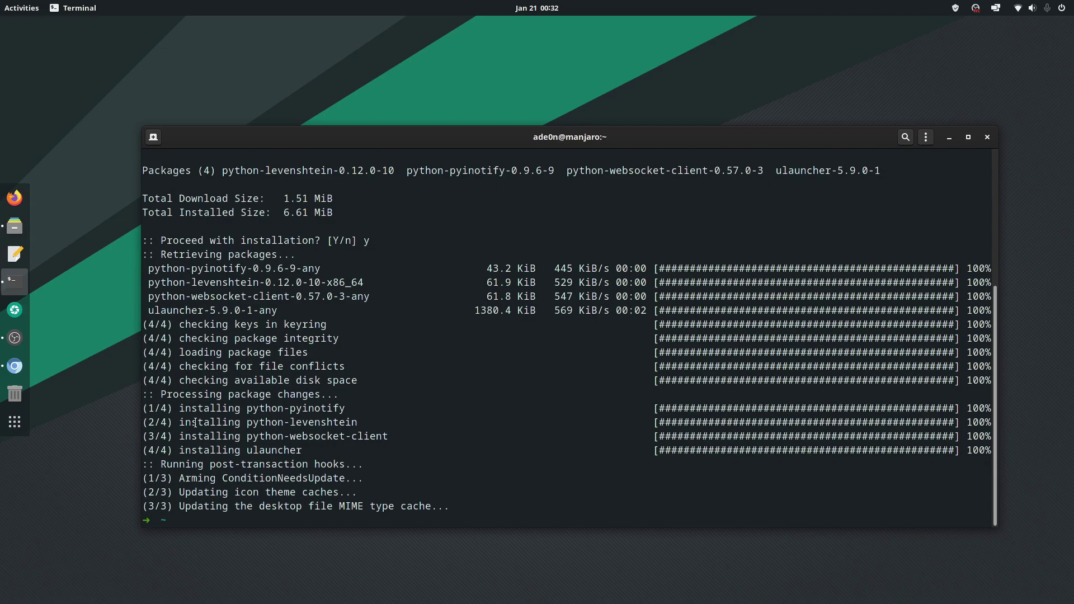
- Minimize the terminal and launch Ulauncher from an Activities search for 'ulaun'
{"action": "left_click", "coordinate": [948, 140]}
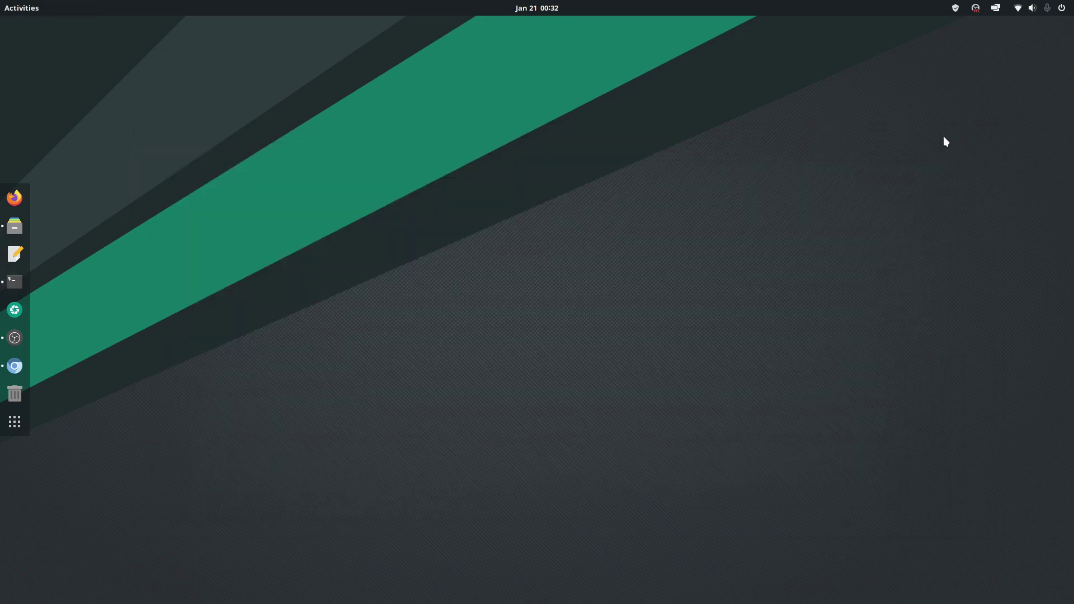
{"action": "key", "text": "super"}
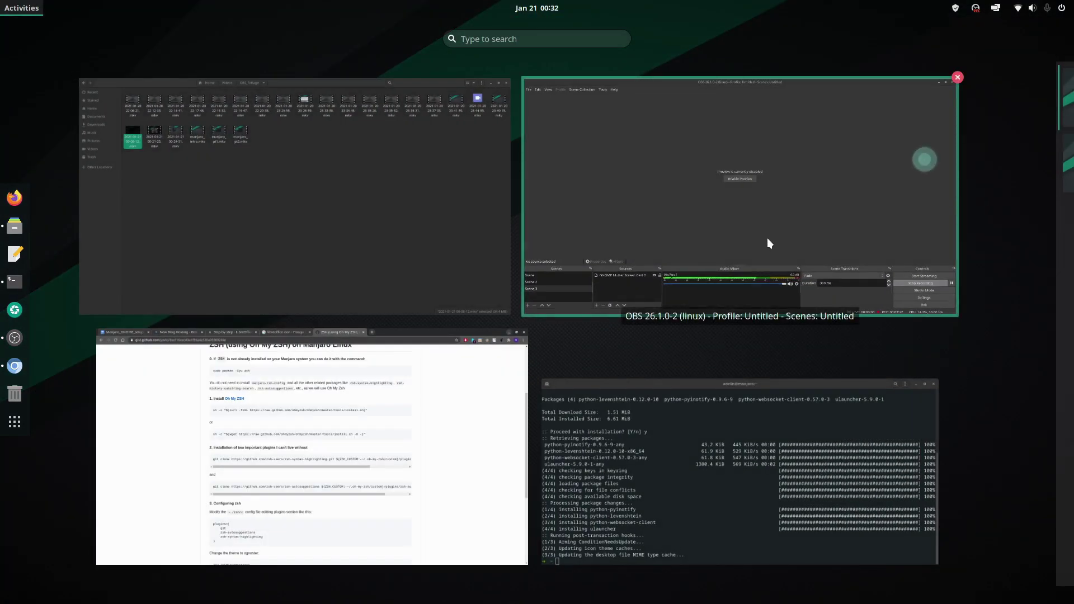
{"action": "key", "text": "super"}
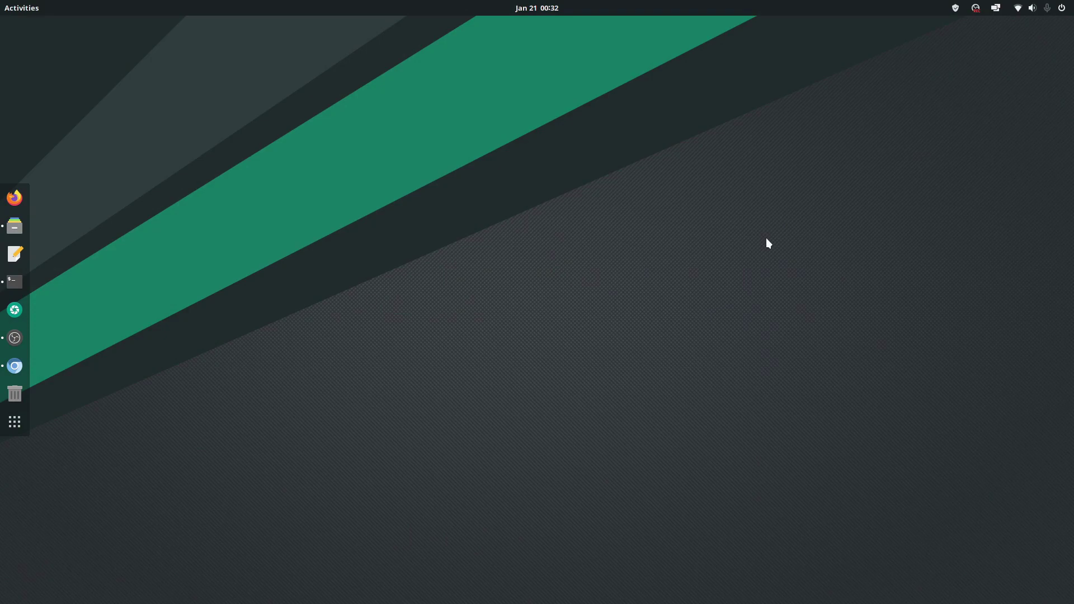
{"action": "left_click", "coordinate": [15, 422]}
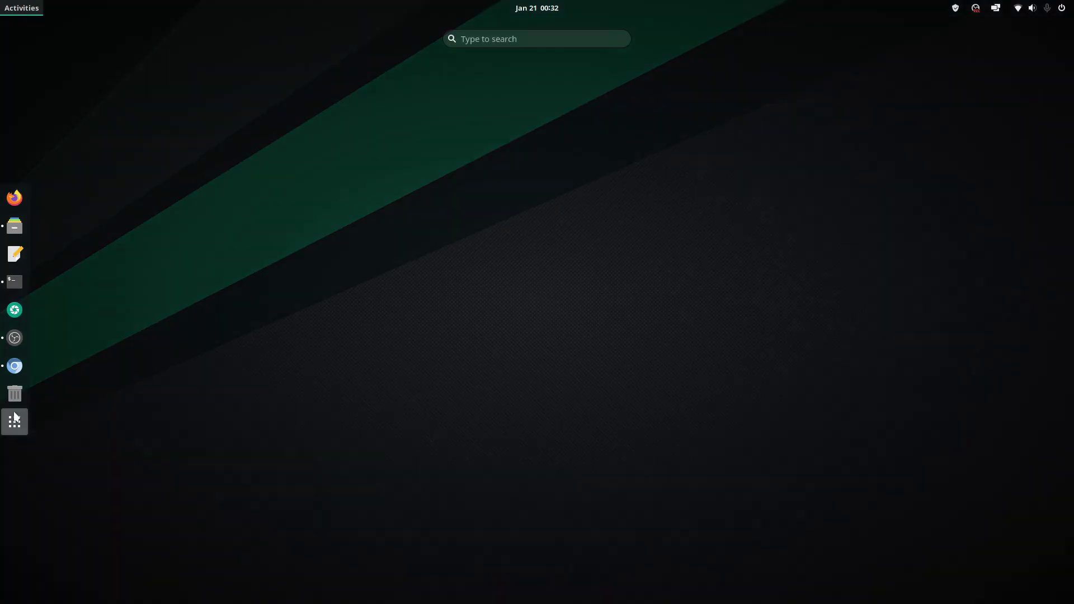
{"action": "type", "text": "ulaun"}
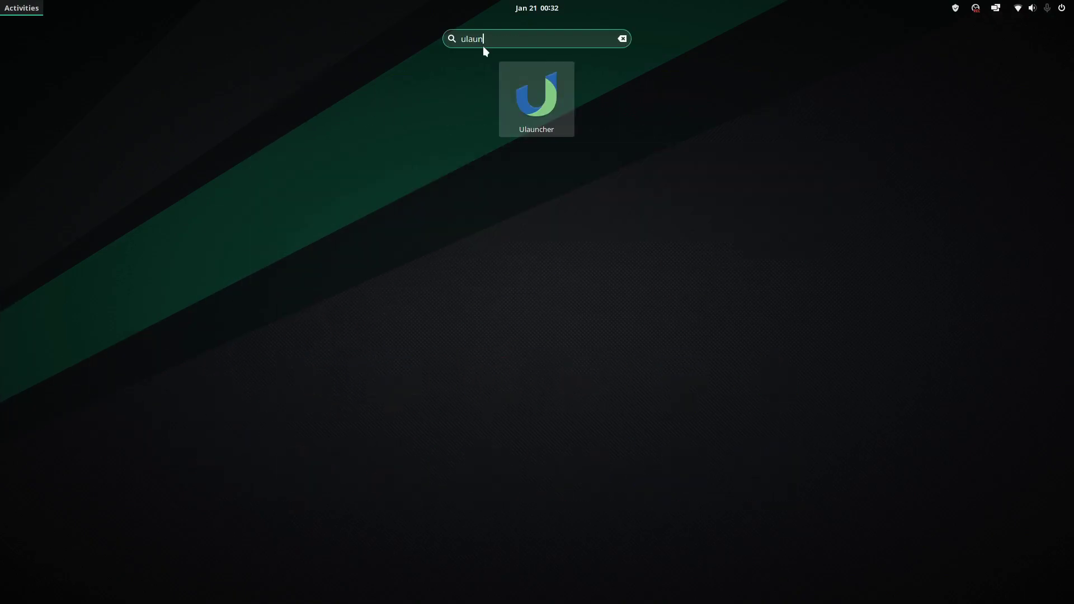
{"action": "key", "text": "Return"}
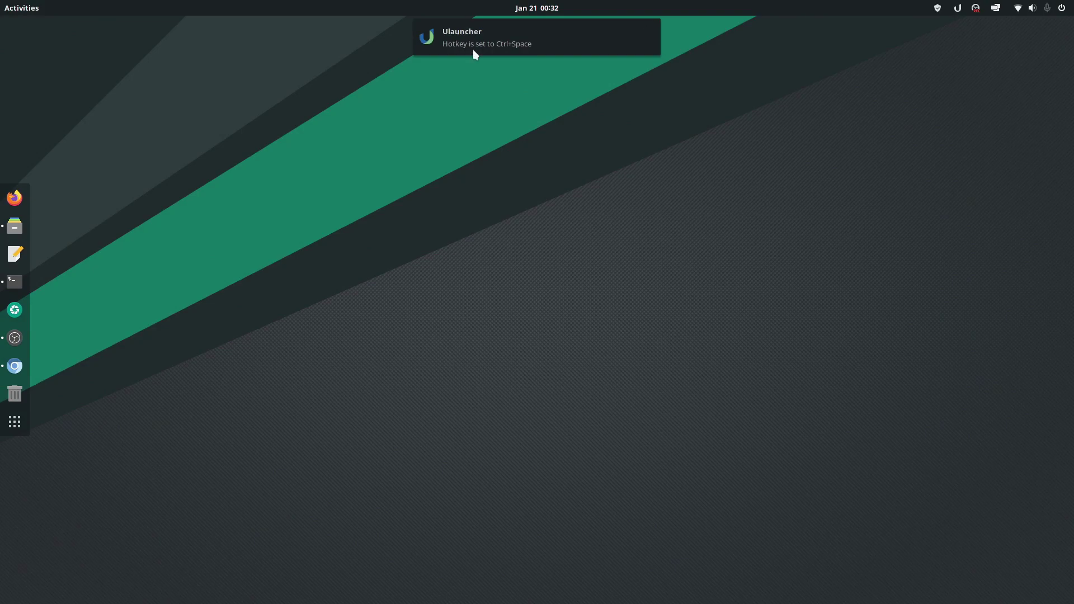
- Summon Ulauncher with Ctrl+Space and pick its Stack Overflow search shortcut
{"action": "key", "text": "ctrl+space"}
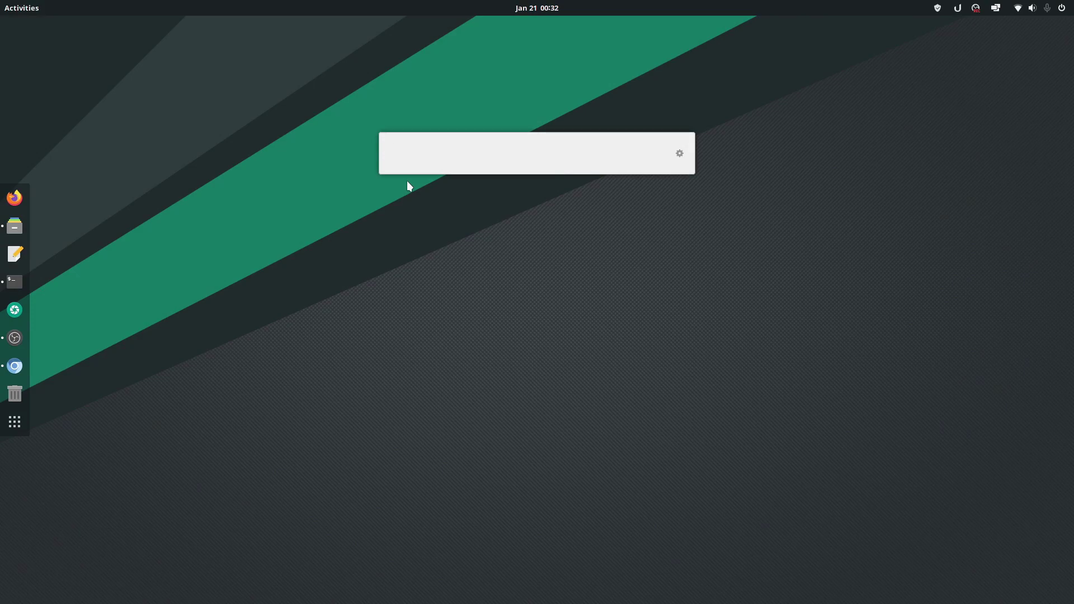
{"action": "type", "text": "g"}
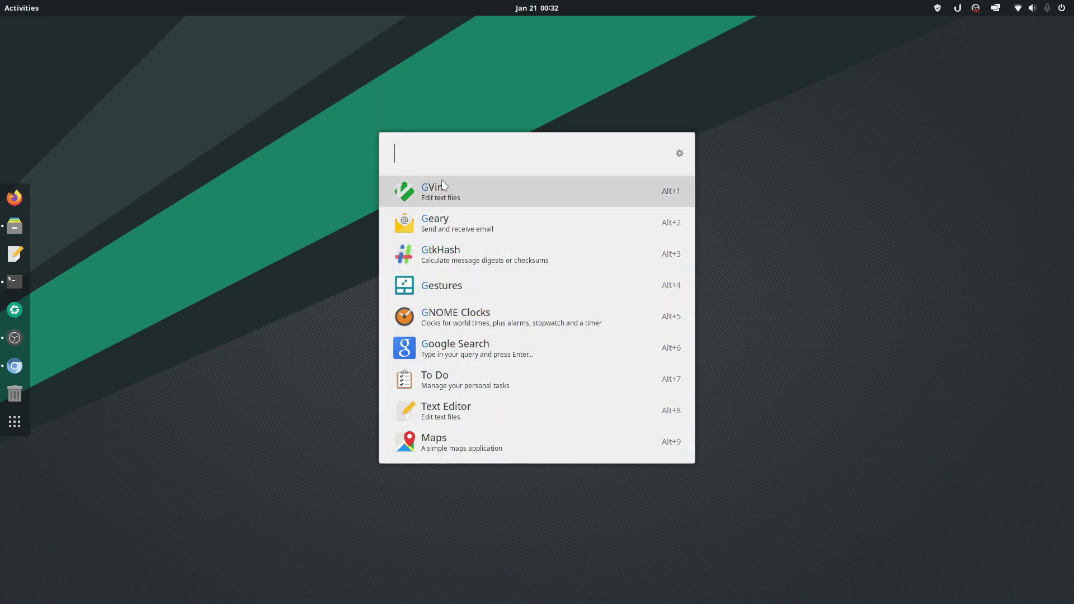
{"action": "key", "text": "BackSpace"}
{"action": "type", "text": "sta"}
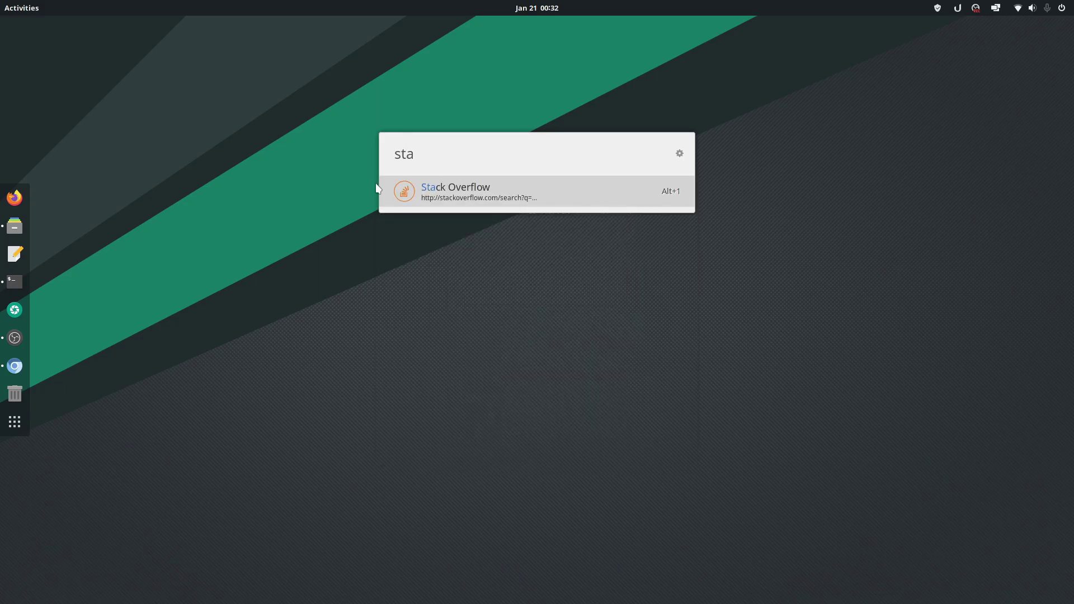
{"action": "left_click", "coordinate": [15, 421]}
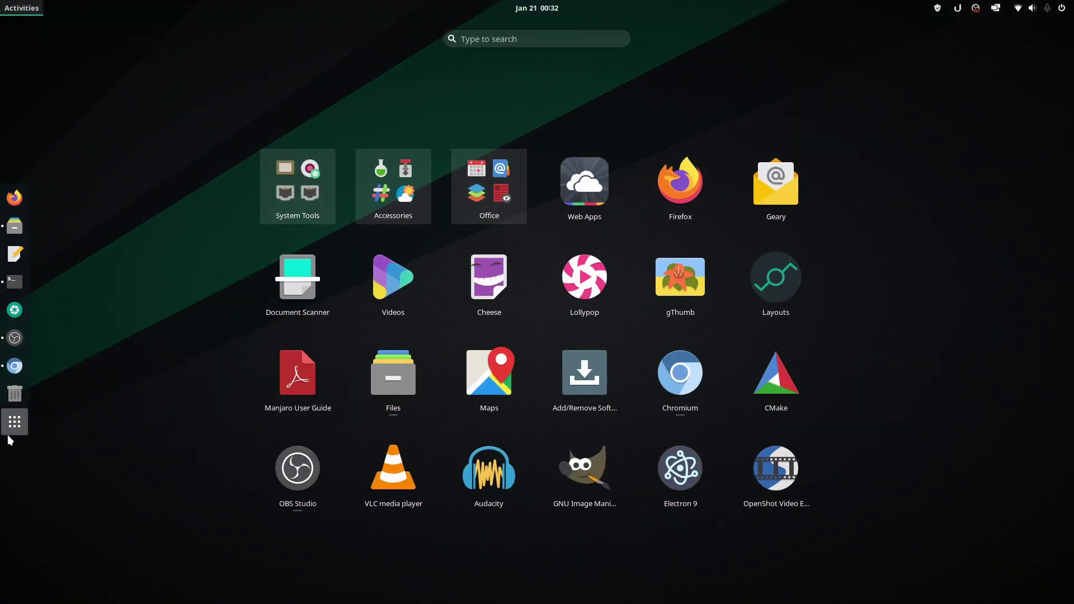
{"action": "left_click", "coordinate": [82, 453]}
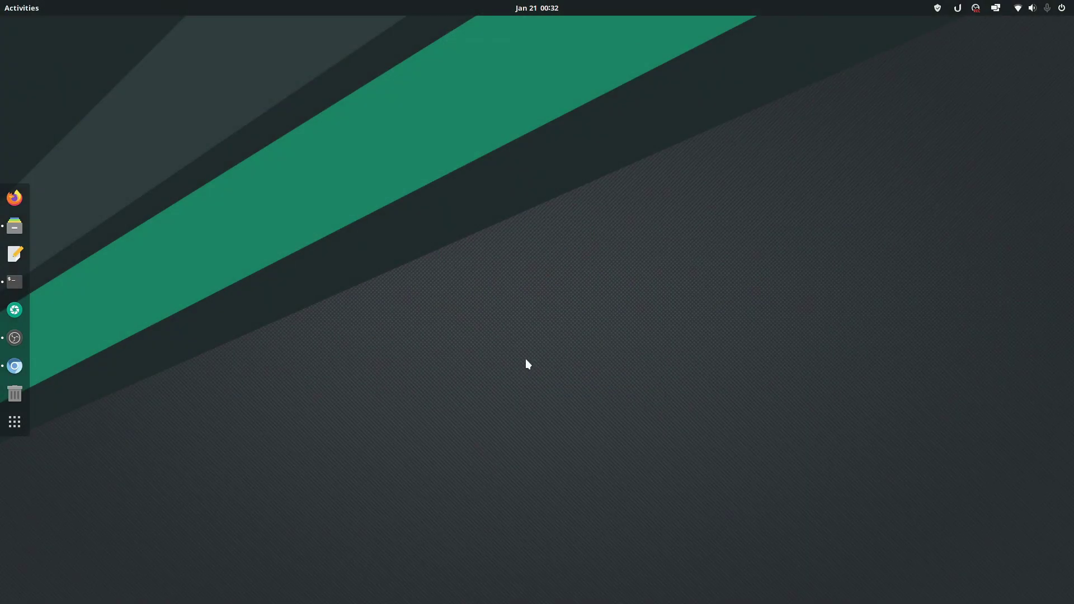
{"action": "key", "text": "ctrl+space"}
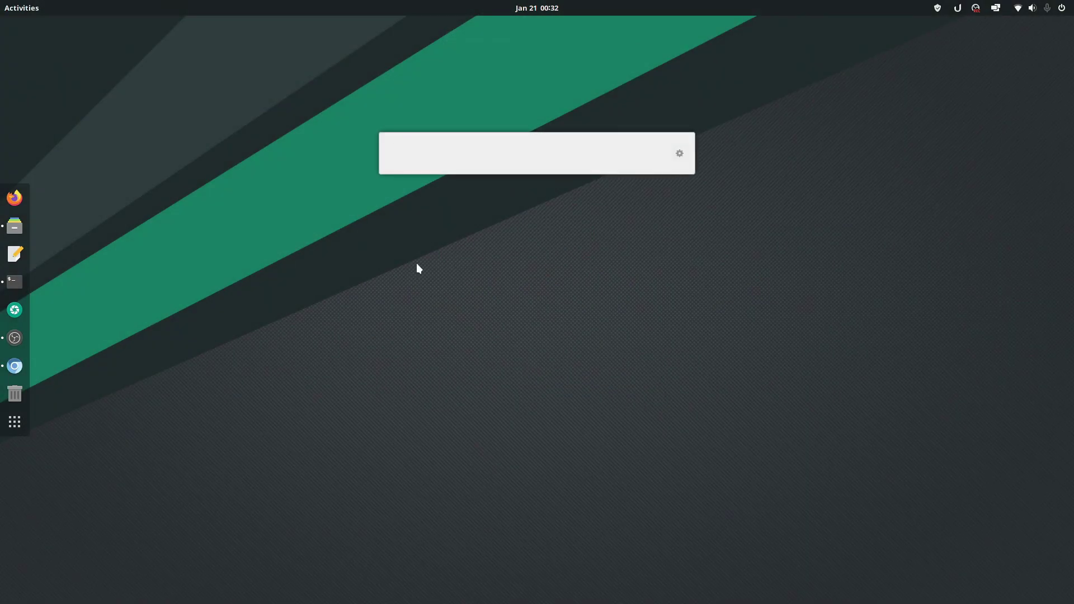
{"action": "type", "text": "sta"}
{"action": "left_click", "coordinate": [498, 190]}
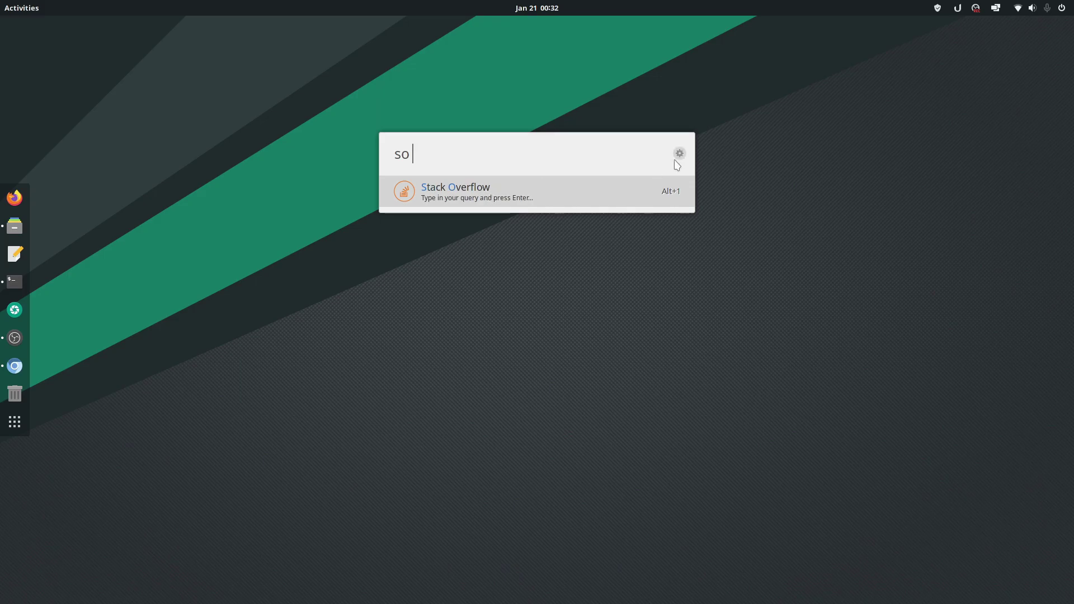
- In Ulauncher preferences, set the hotkey to Ctrl+Alt+R and the colour theme to Elementary Dark
{"action": "key", "text": "BackSpace"}
{"action": "key", "text": "BackSpace"}
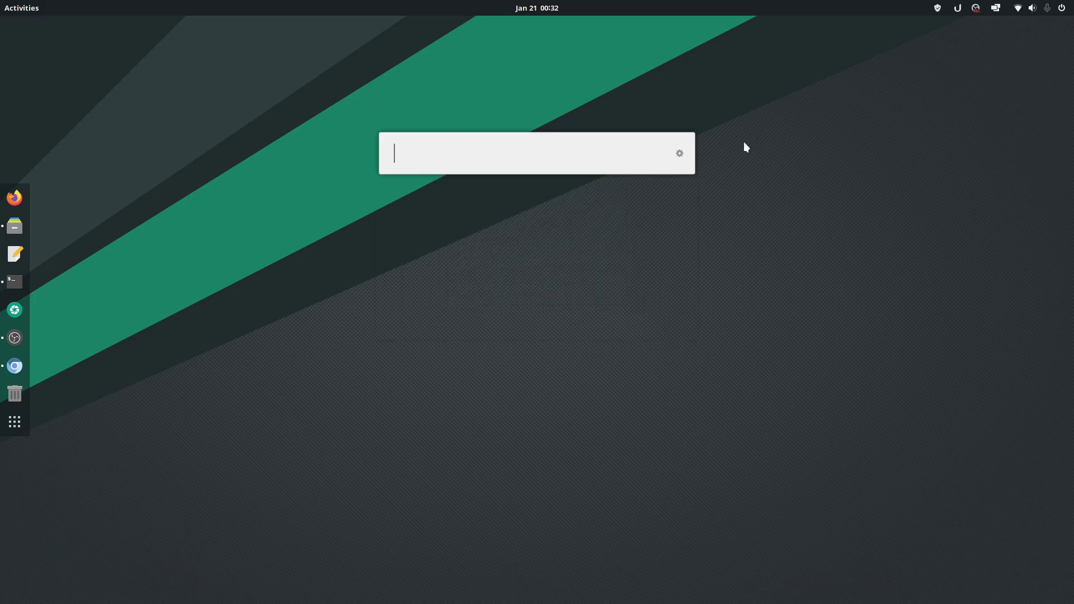
{"action": "left_click", "coordinate": [679, 154]}
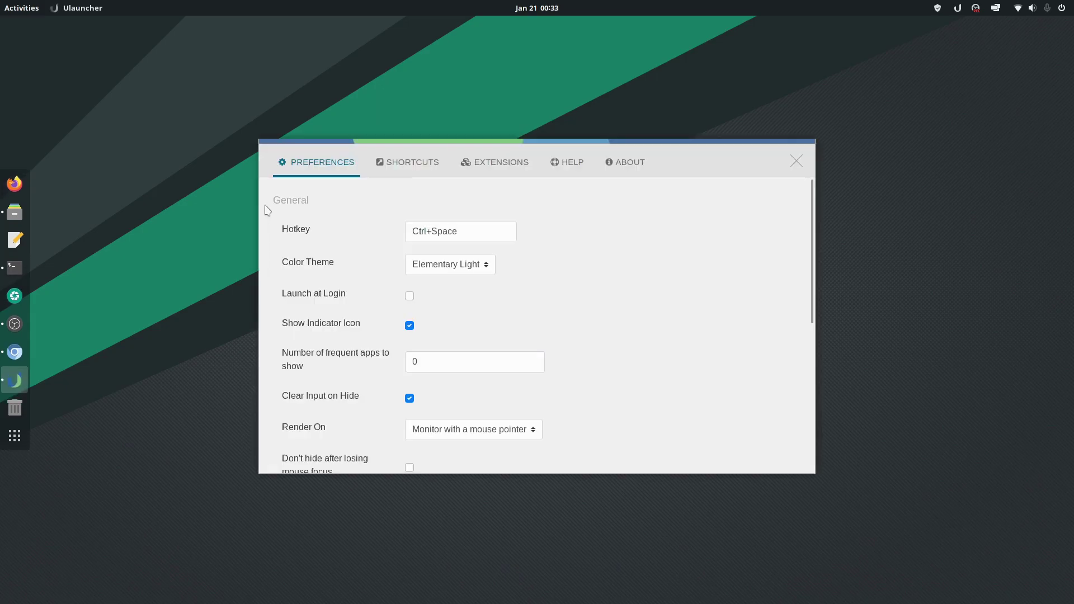
{"action": "left_click", "coordinate": [462, 234]}
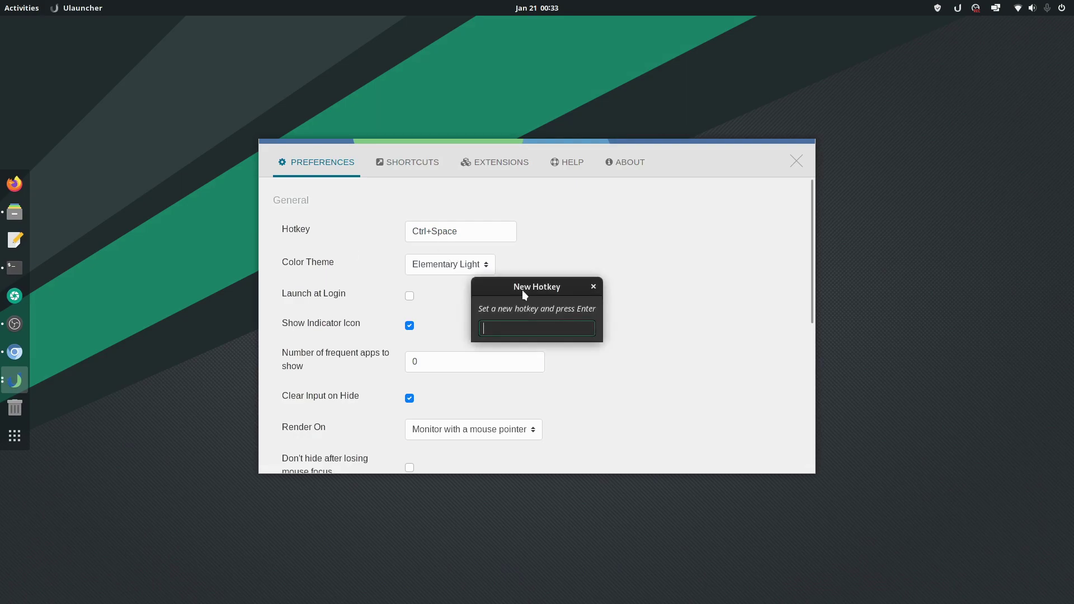
{"action": "key", "text": "ctrl+alt+r"}
{"action": "key", "text": "Return"}
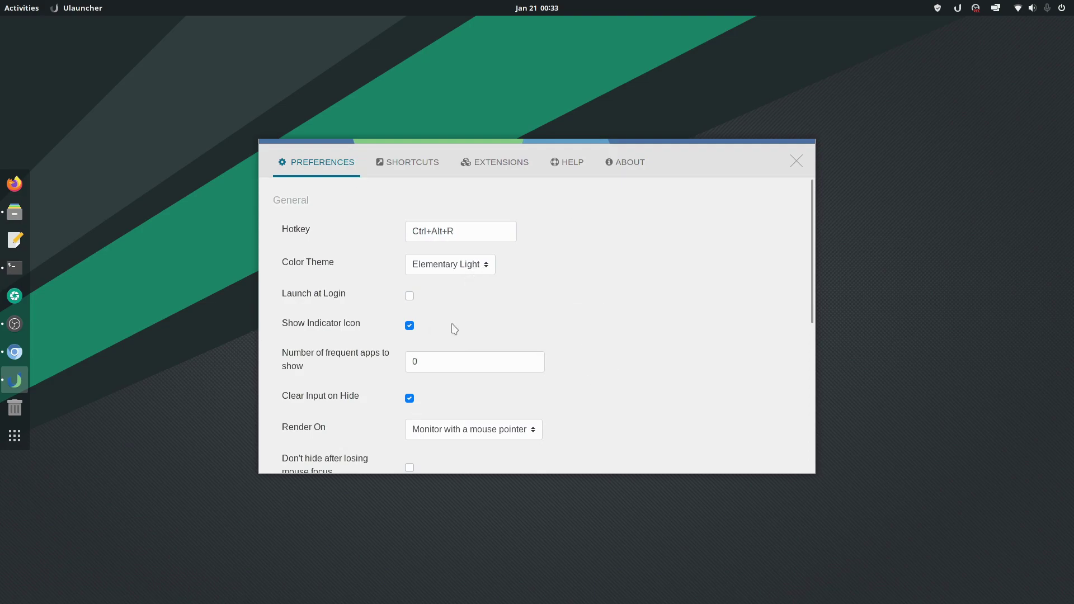
{"action": "left_click", "coordinate": [454, 269]}
{"action": "left_click", "coordinate": [450, 287]}
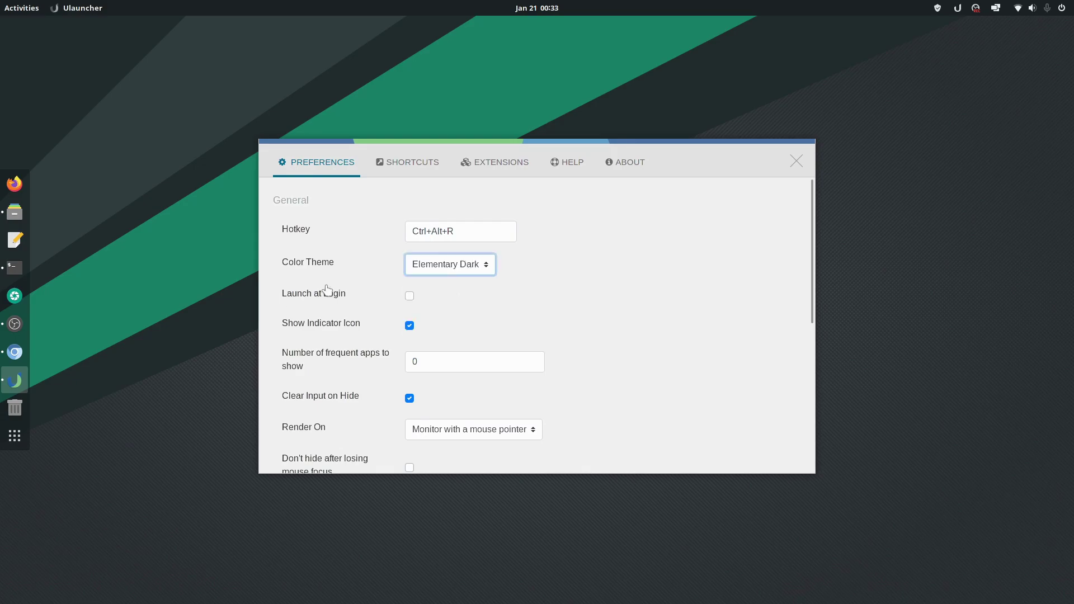
{"action": "scroll", "coordinate": [515, 288], "scroll_direction": "down", "scroll_amount": 5}
{"action": "key", "text": "Escape"}
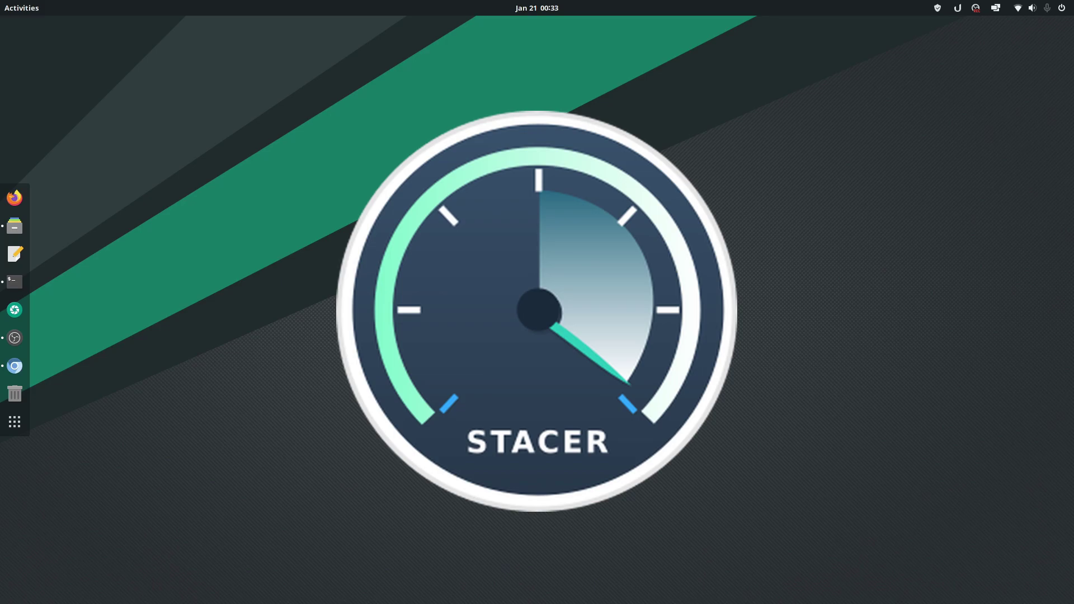
- In a new terminal, install Stacer with 'yay stacer' and start it
{"action": "key", "text": "ctrl+alt+t"}
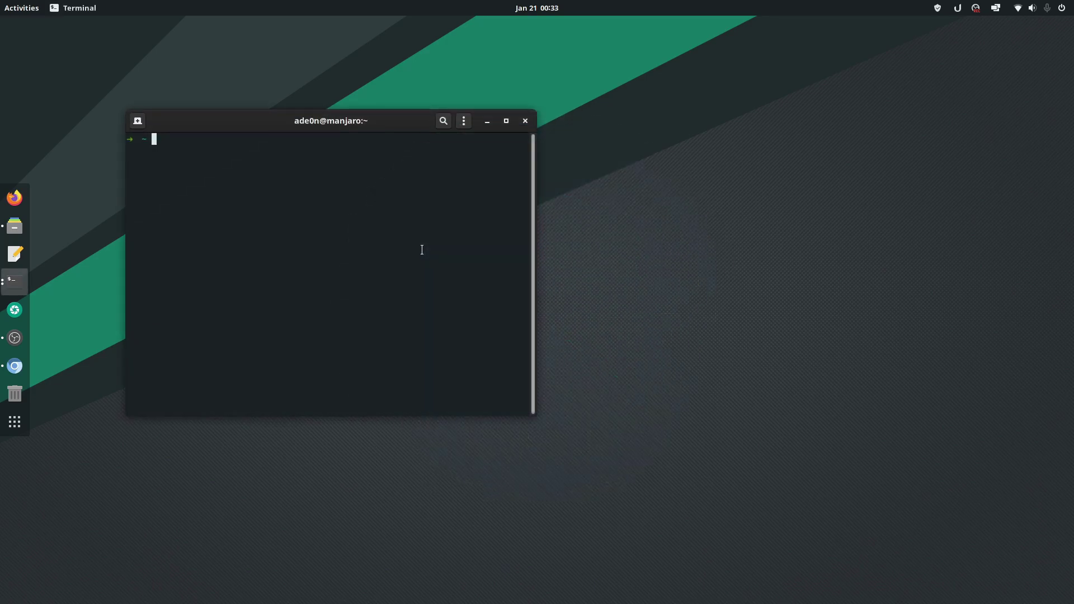
{"action": "type", "text": "yay s"}
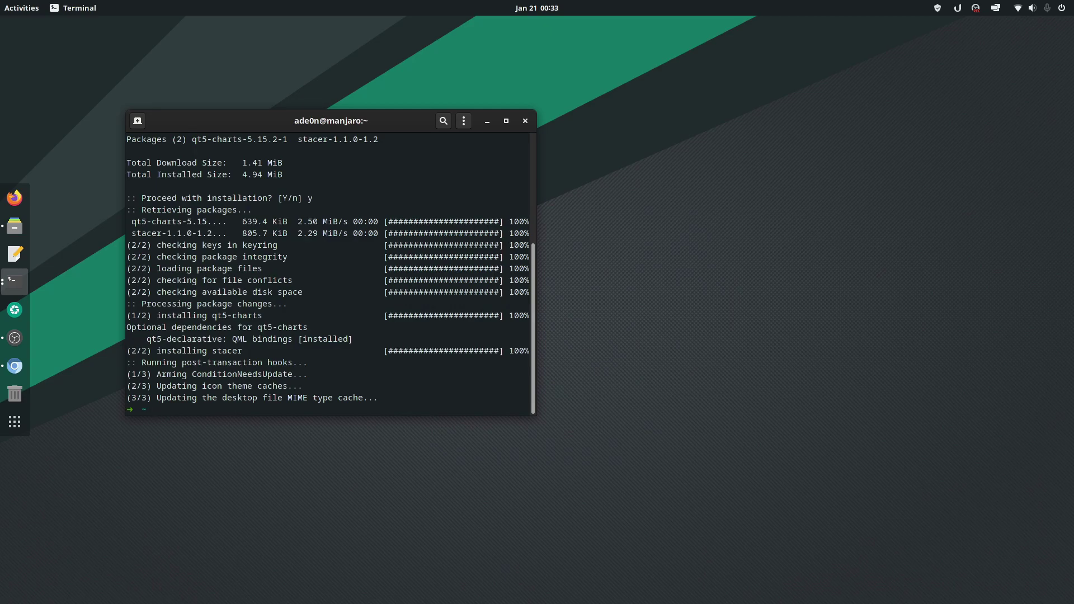
{"action": "type", "text": "stacer"}
{"action": "key", "text": "Return"}
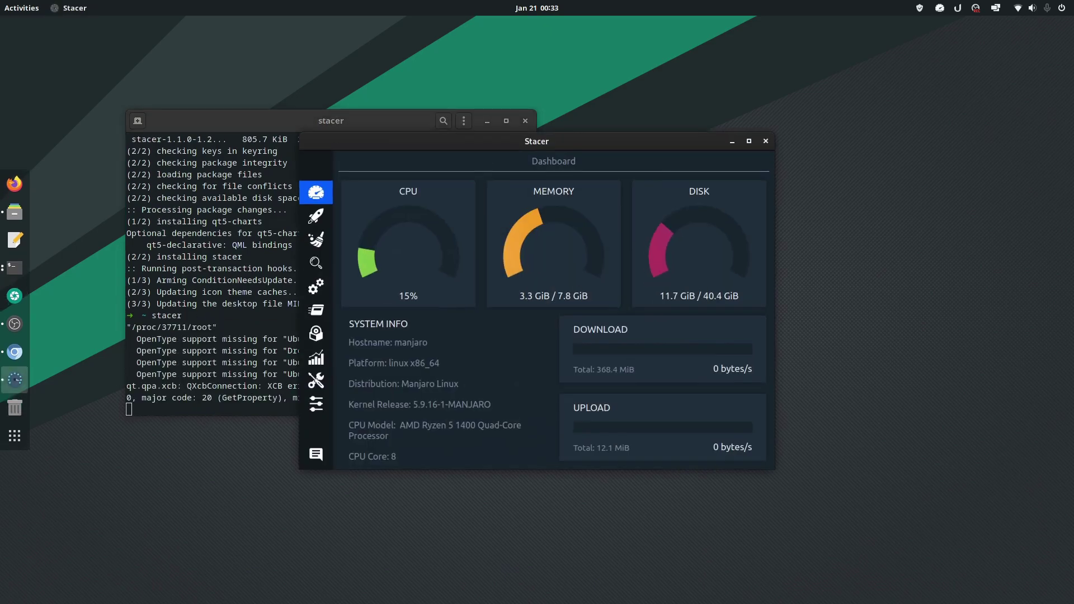
- Browse Stacer's Dashboard, System Cleaner and Startup Apps pages, then minimize Stacer
{"action": "left_click", "coordinate": [487, 121]}
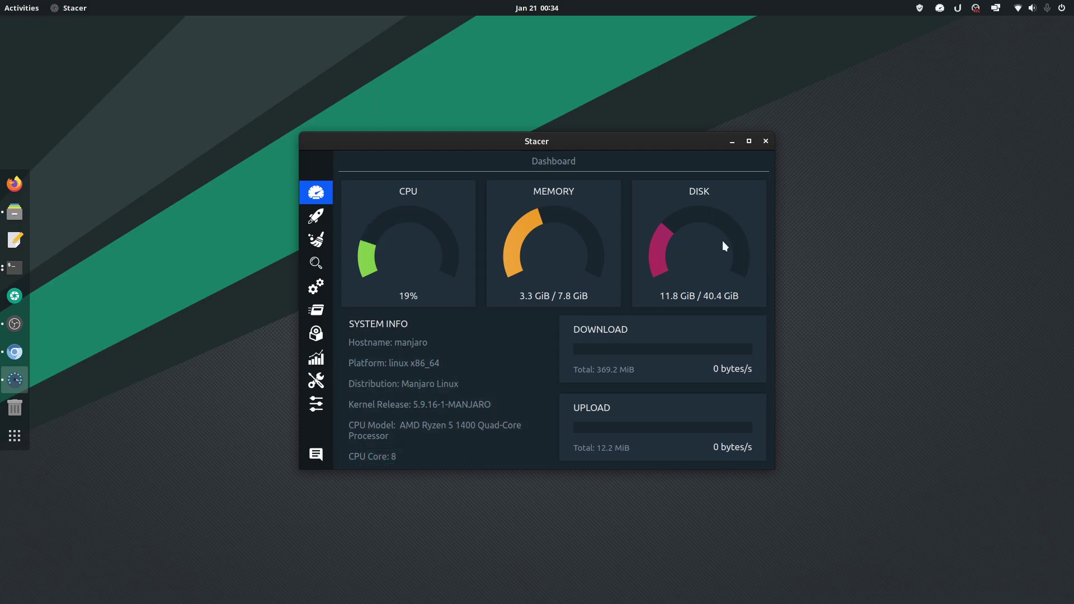
{"action": "left_click", "coordinate": [316, 216]}
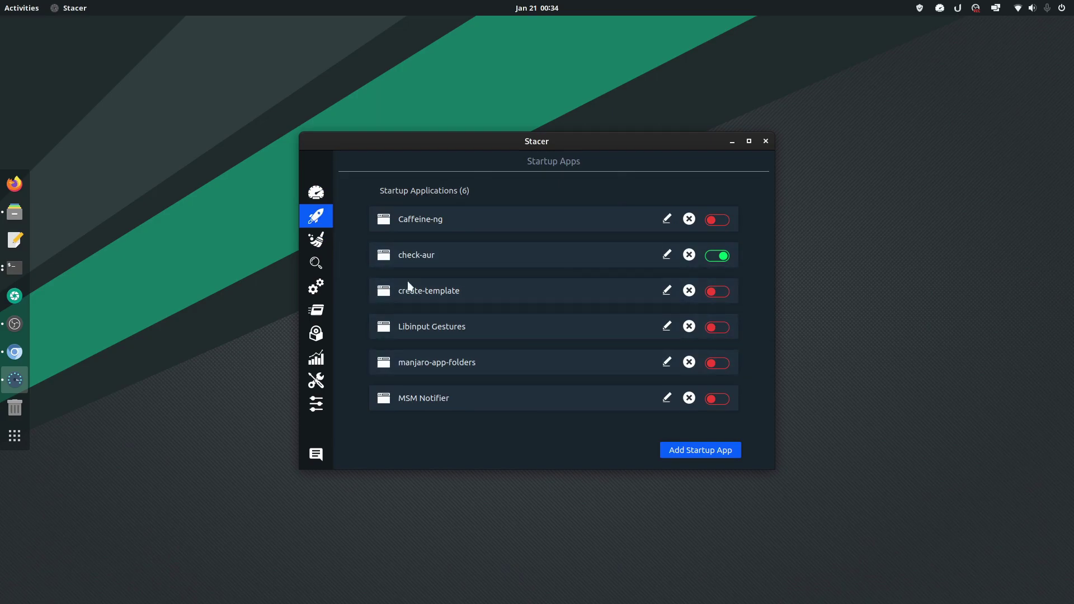
{"action": "left_click", "coordinate": [318, 240]}
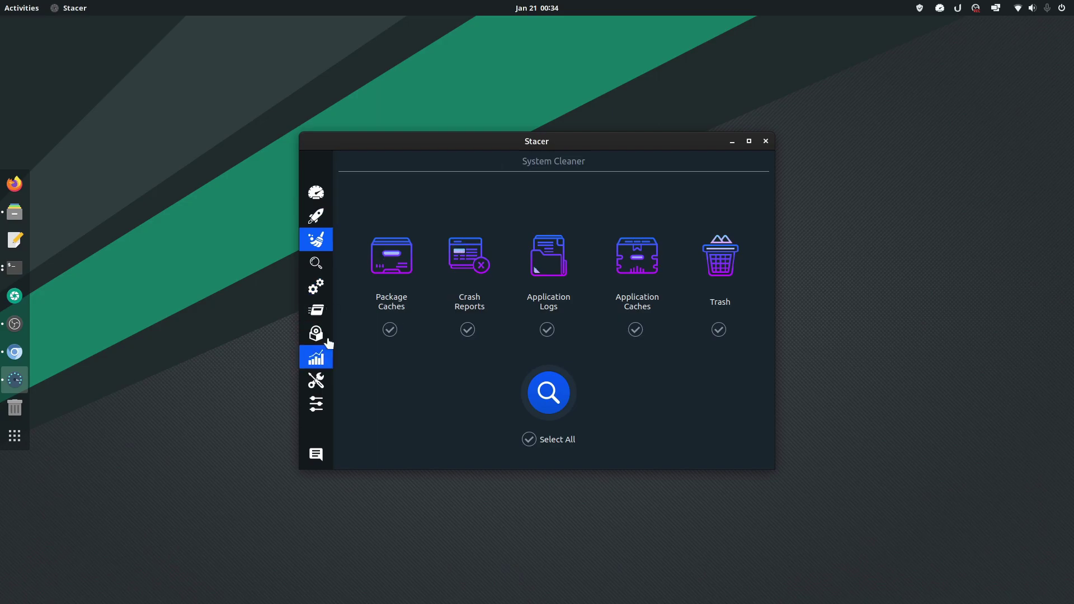
{"action": "left_click", "coordinate": [316, 193]}
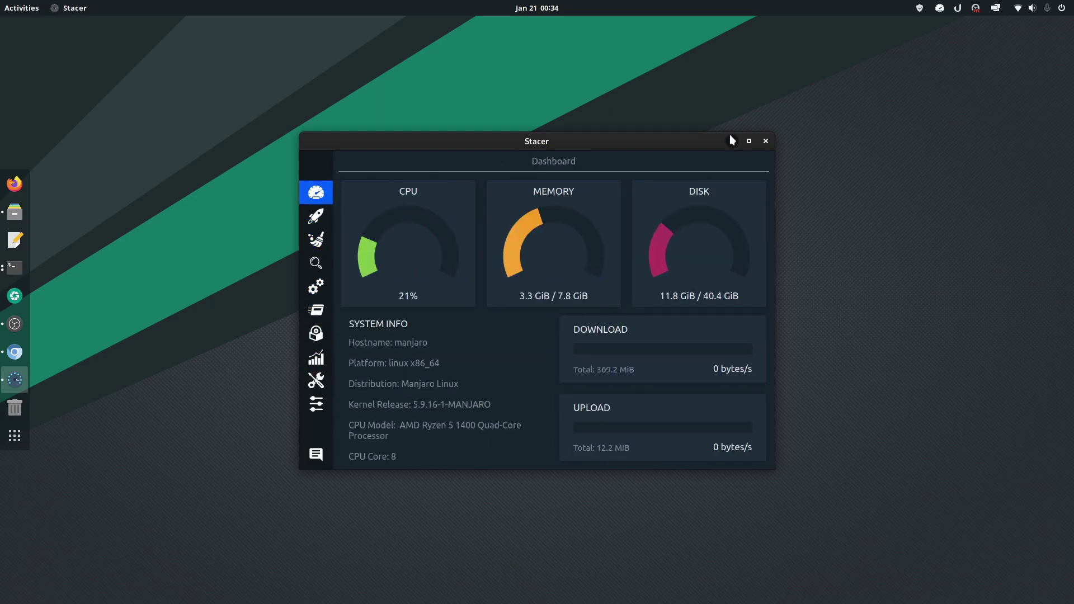
{"action": "left_click", "coordinate": [306, 245]}
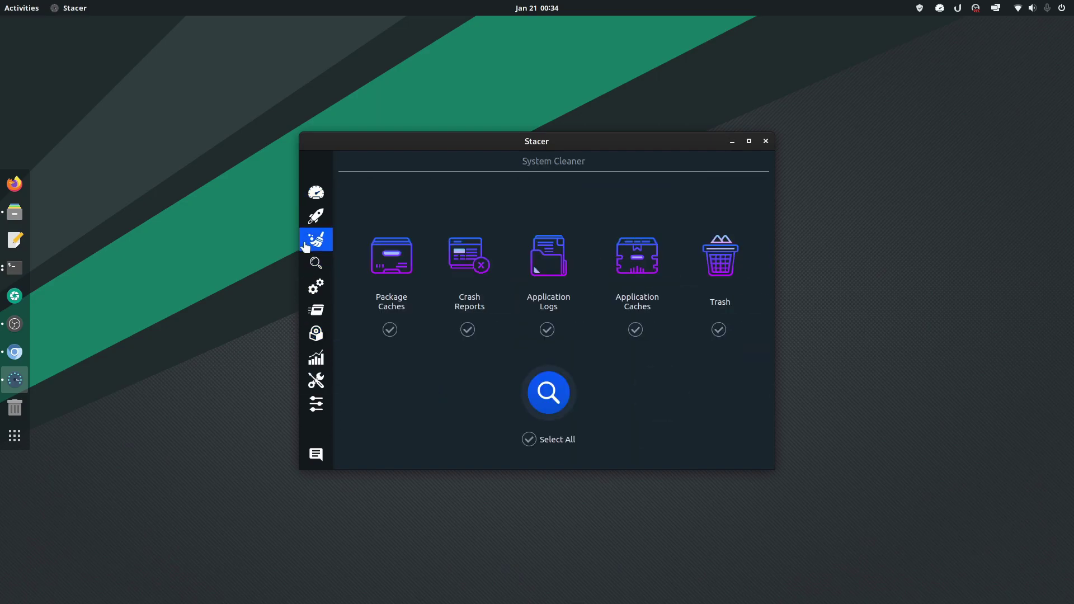
{"action": "left_click", "coordinate": [316, 215]}
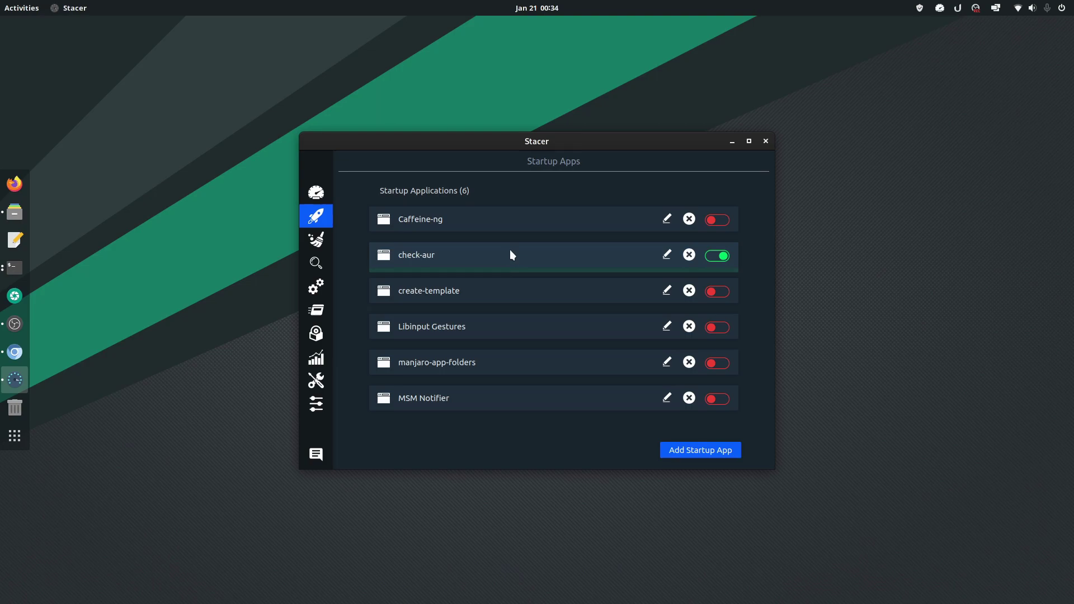
{"action": "left_click", "coordinate": [730, 144]}
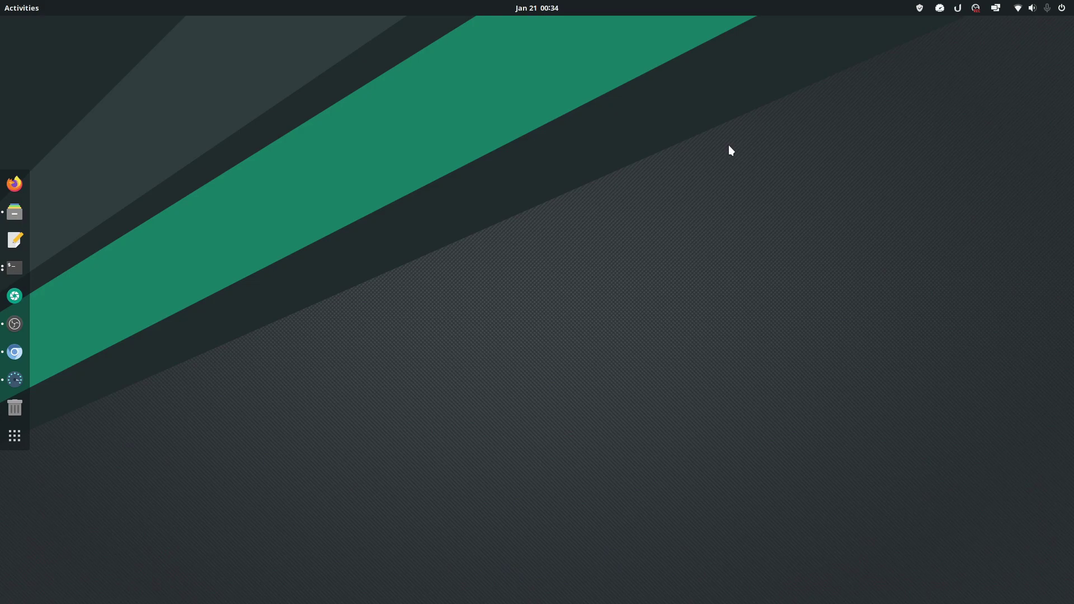
- Begin a new Timeshift system snapshot with Create
{"action": "key", "text": "ctrl+alt+t"}
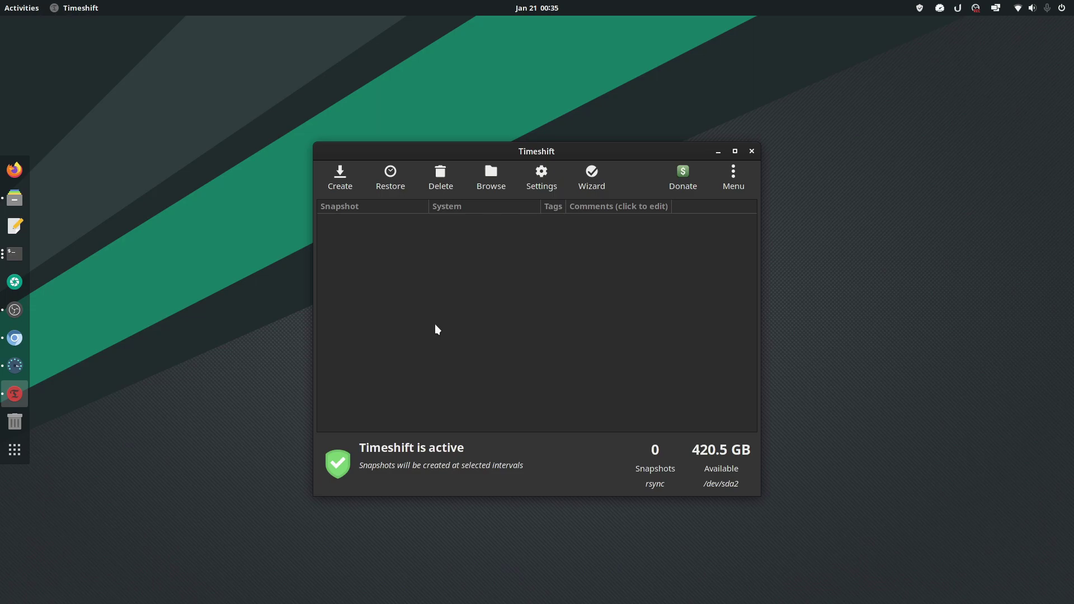
{"action": "left_click", "coordinate": [331, 180]}
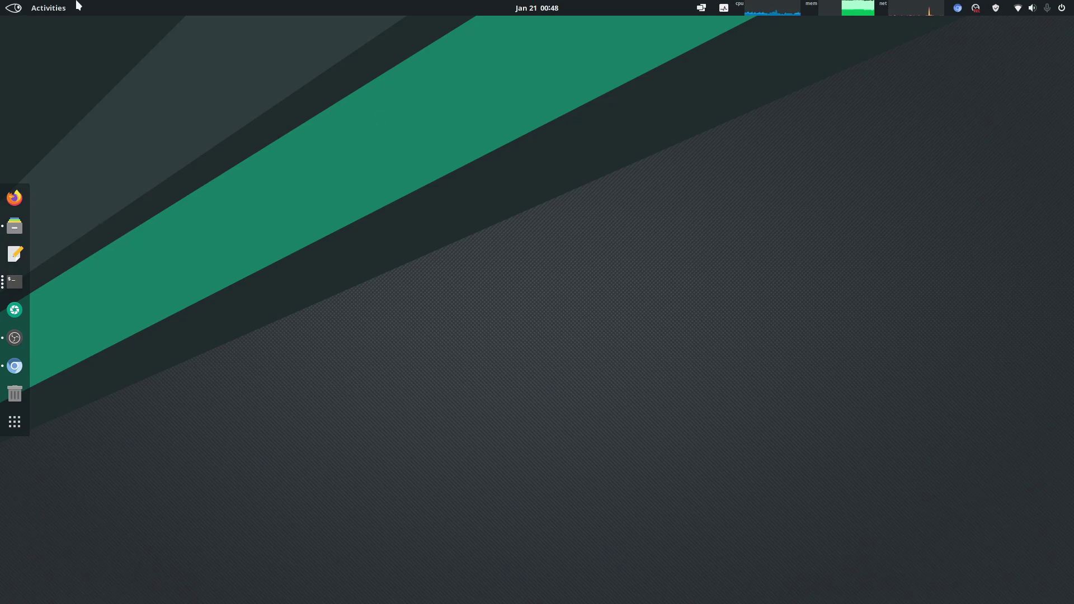
- Toggle the eye extension's locator highlight on and off, then bring Chromium forward
{"action": "left_click", "coordinate": [12, 8]}
{"action": "left_click", "coordinate": [12, 8]}
{"action": "left_click", "coordinate": [15, 366]}
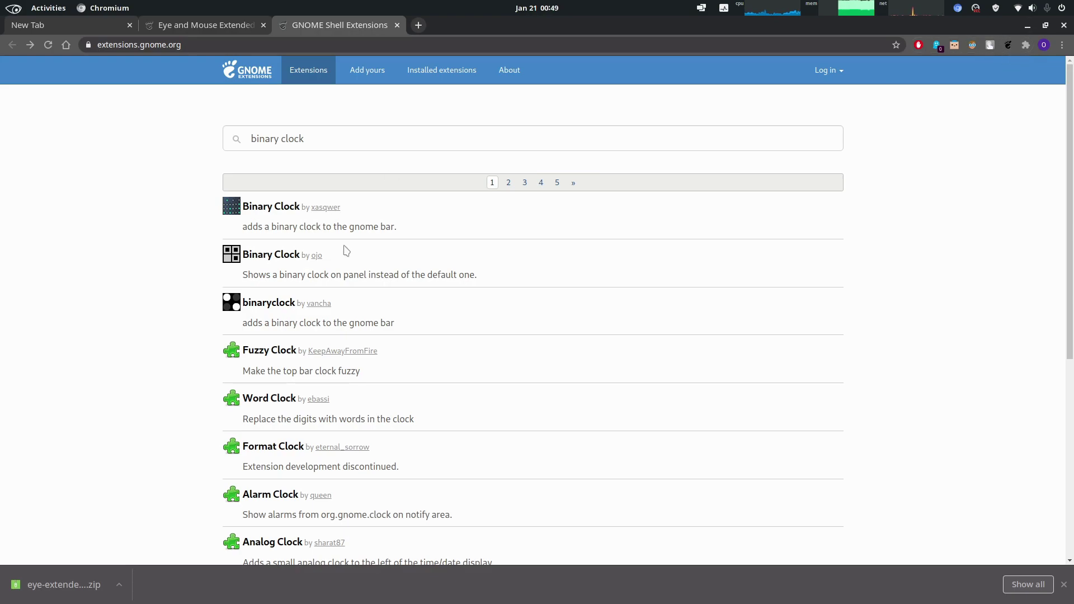
- Open the binaryclock extension page, switch it ON and confirm the install
{"action": "left_click", "coordinate": [361, 137]}
{"action": "left_click_drag", "start_coordinate": [305, 138], "coordinate": [238, 136]}
{"action": "left_click", "coordinate": [266, 304]}
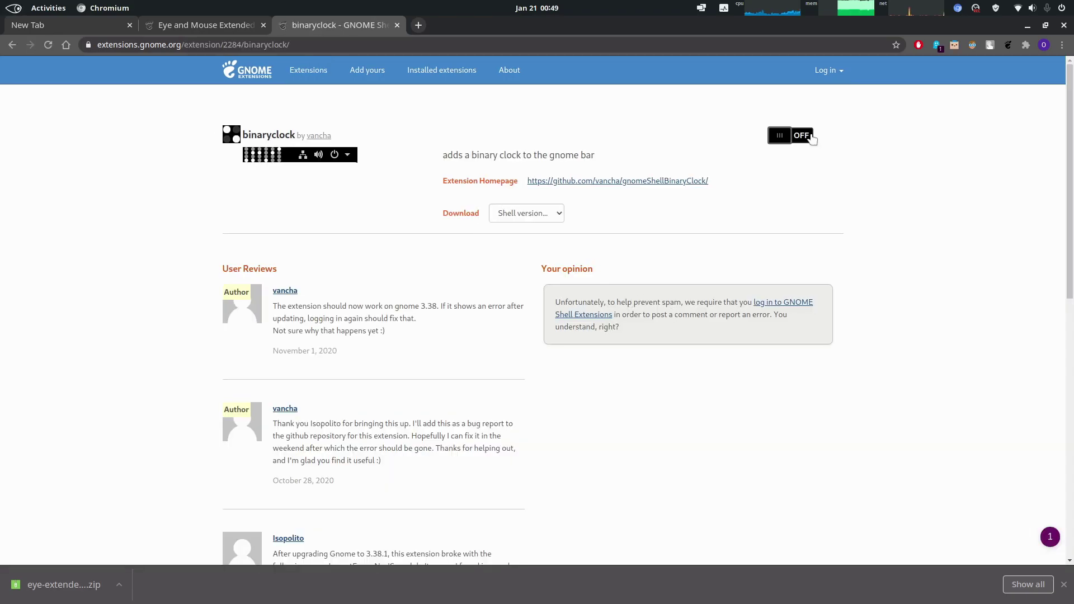
{"action": "left_click", "coordinate": [810, 137]}
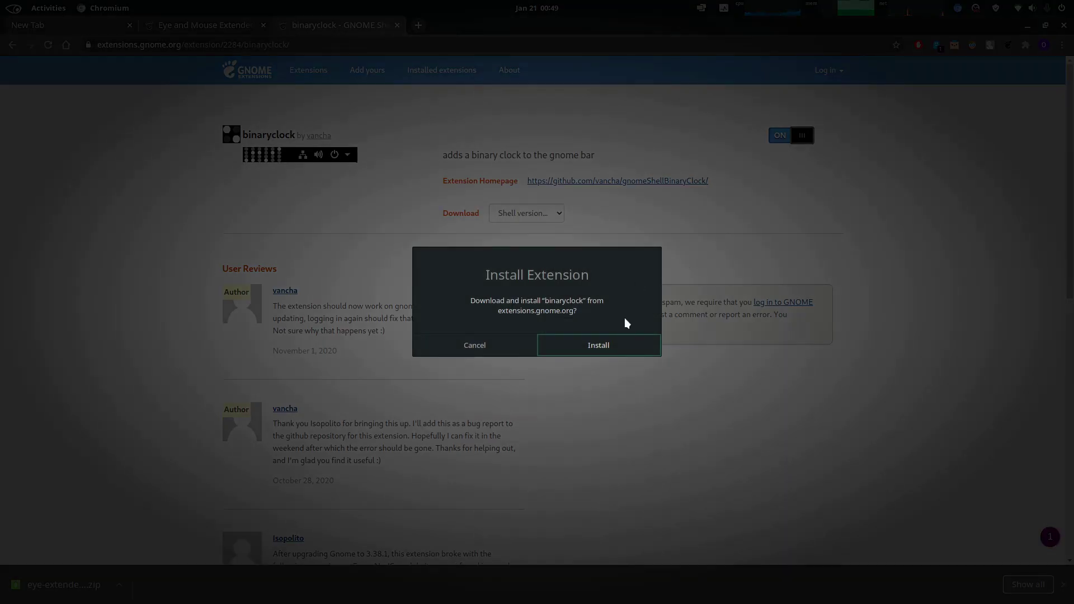
{"action": "left_click", "coordinate": [593, 342]}
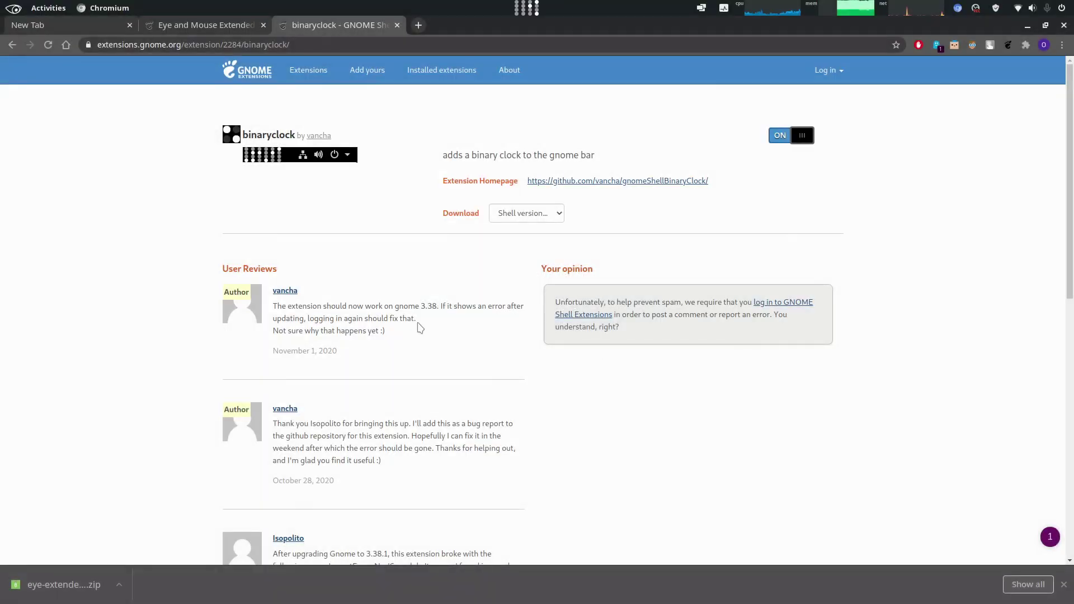
- Check the top-bar binary clock and system monitor menus, then minimize Chromium
{"action": "left_click", "coordinate": [530, 11]}
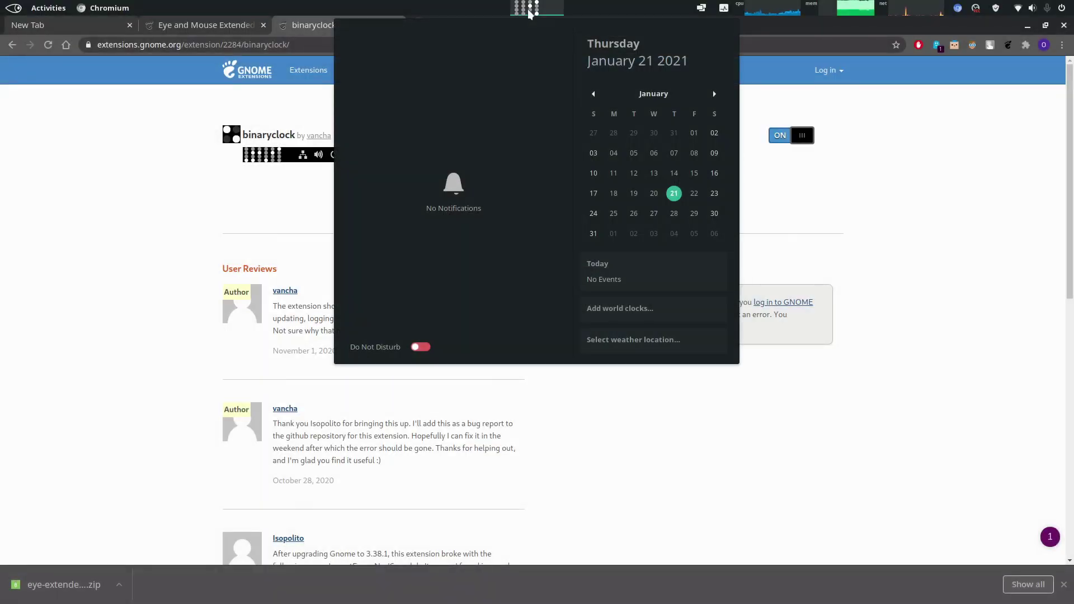
{"action": "left_click", "coordinate": [530, 12]}
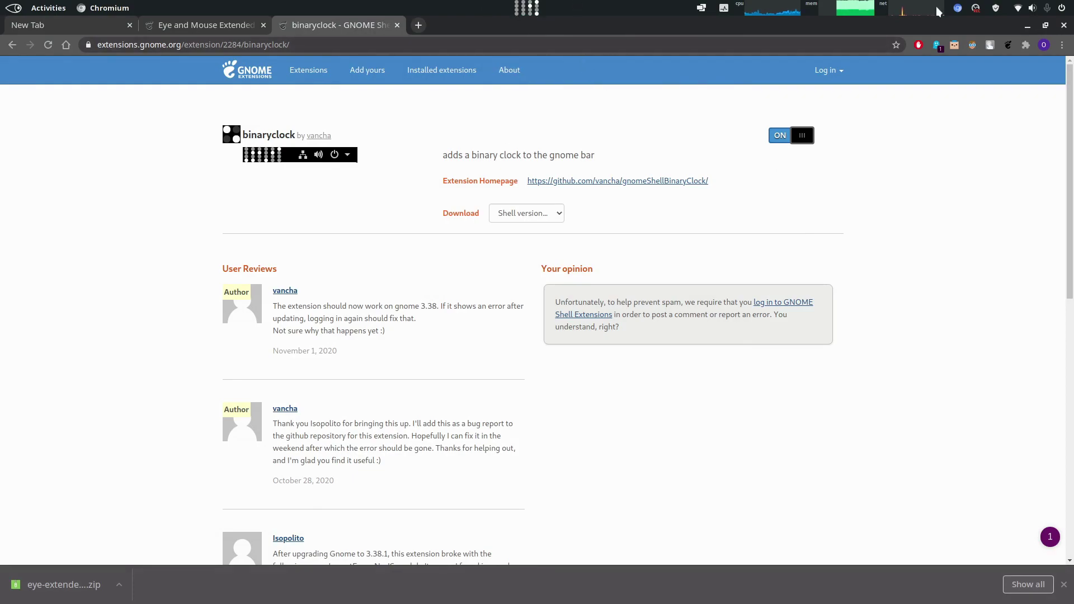
{"action": "left_click", "coordinate": [850, 7]}
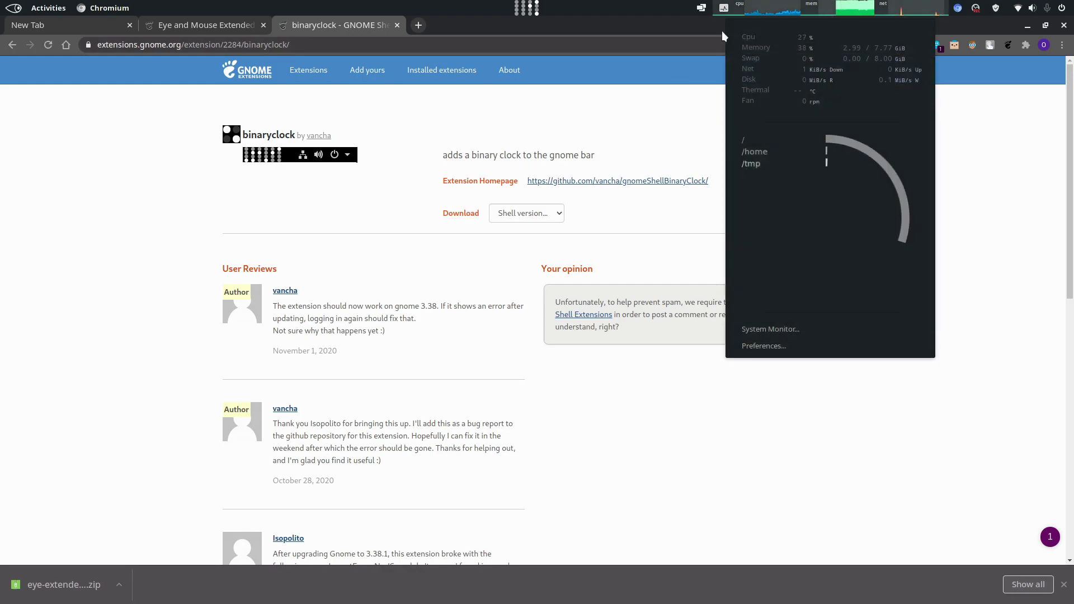
{"action": "left_click", "coordinate": [635, 219]}
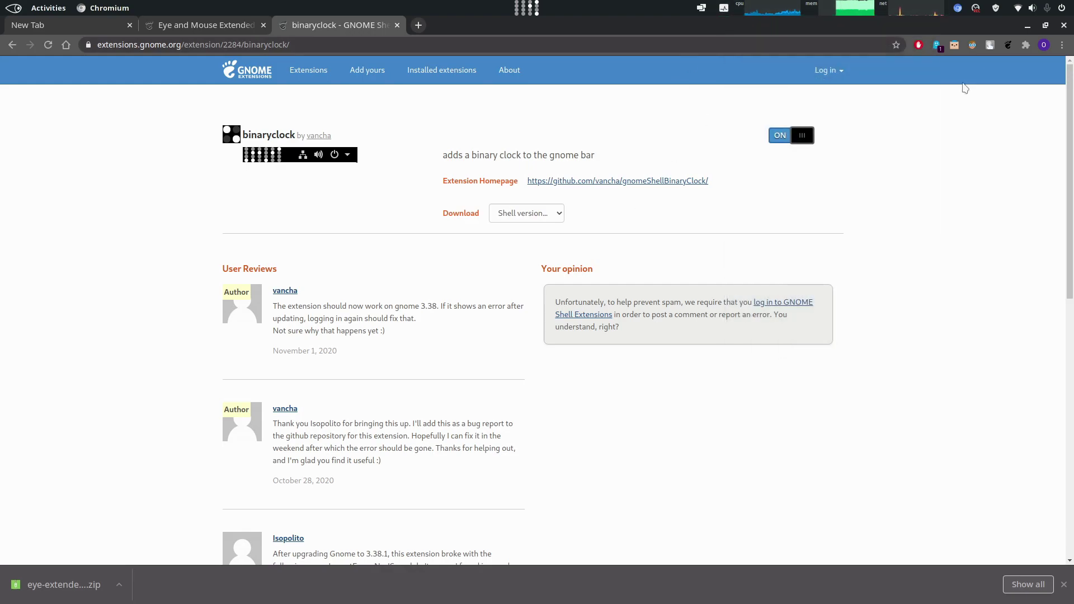
{"action": "left_click", "coordinate": [1026, 26]}
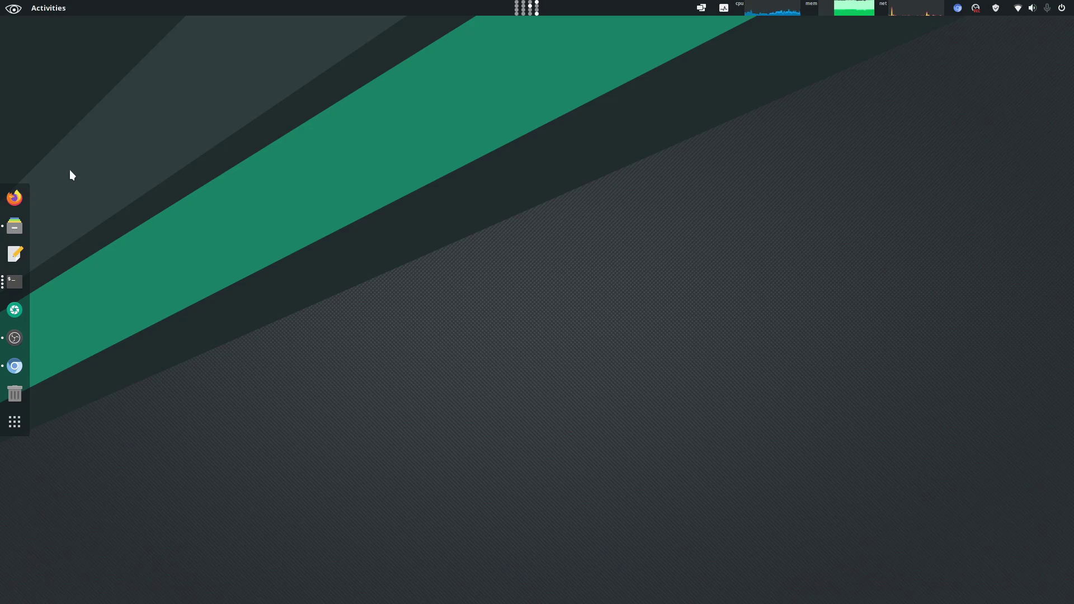
{"action": "left_click", "coordinate": [15, 422]}
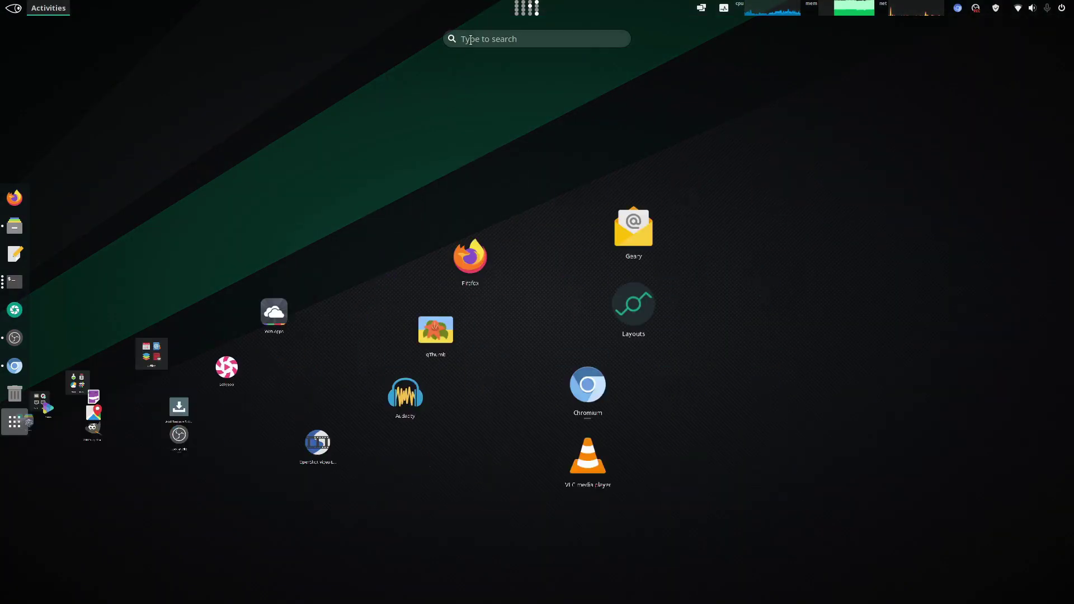
{"action": "type", "text": "sip"}
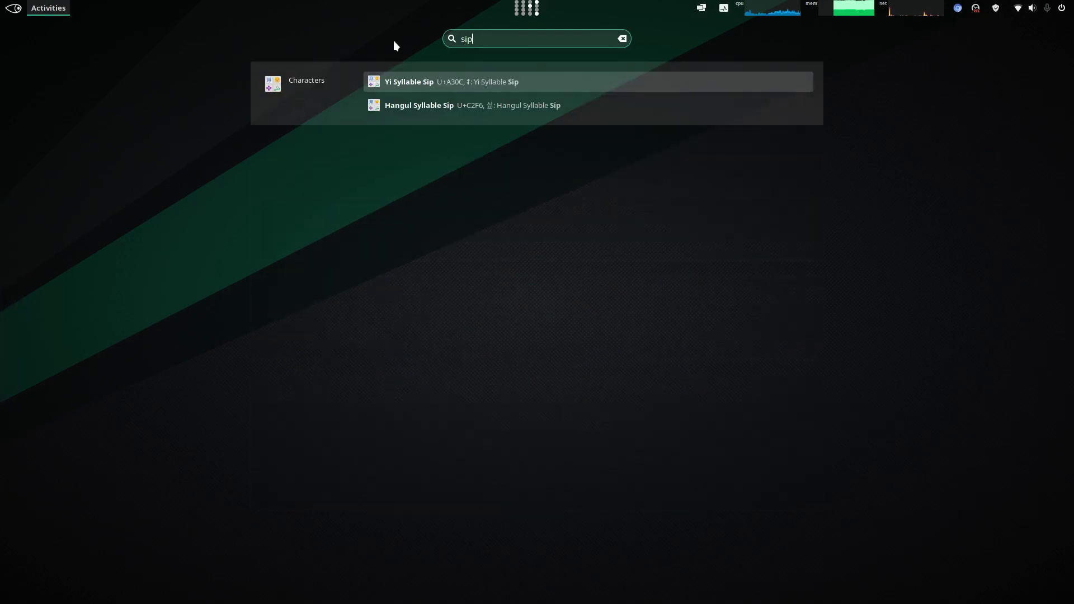
{"action": "key", "text": "BackSpace"}
{"action": "type", "text": "m"}
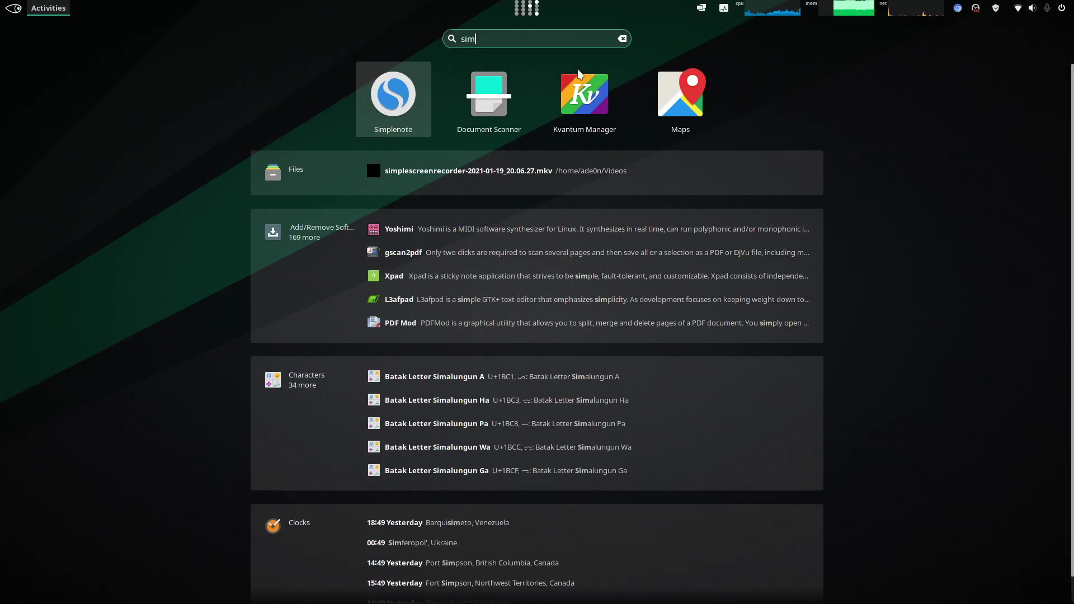
{"action": "key", "text": "Return"}
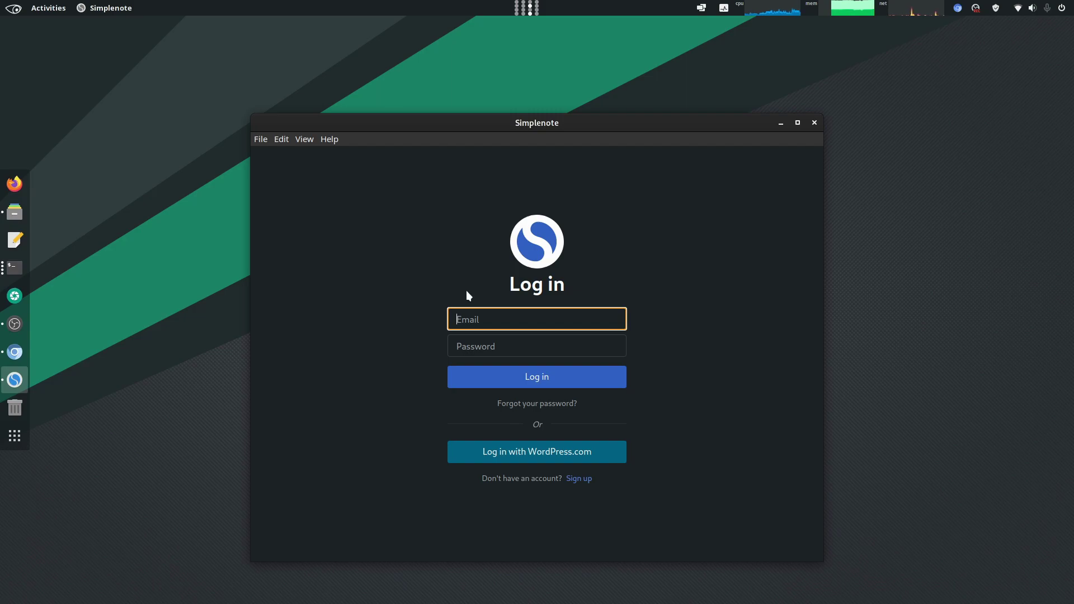
{"action": "left_click", "coordinate": [814, 123]}
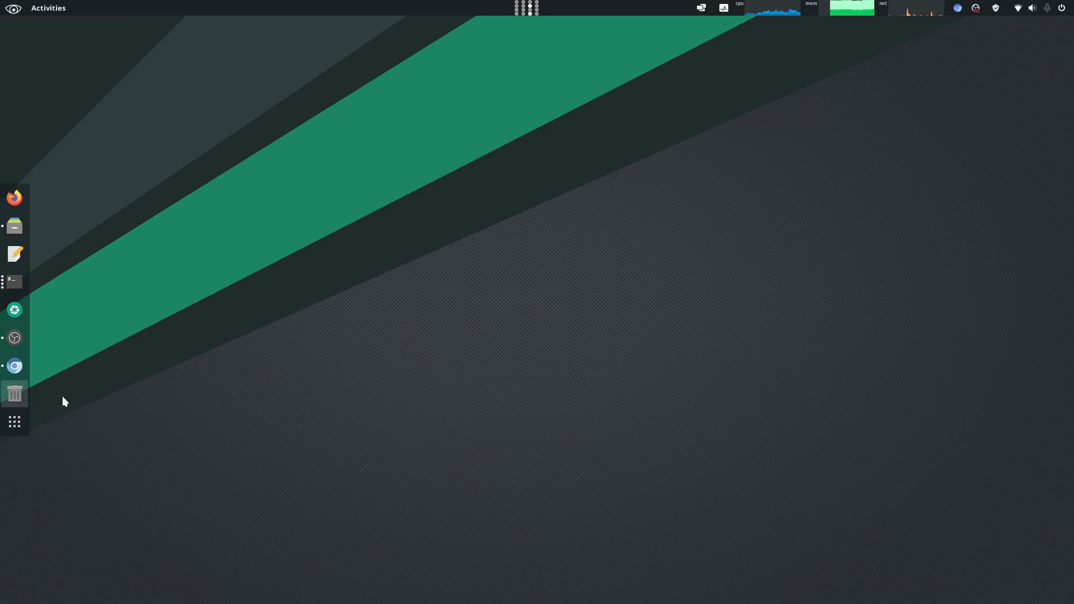
{"action": "left_click", "coordinate": [14, 422]}
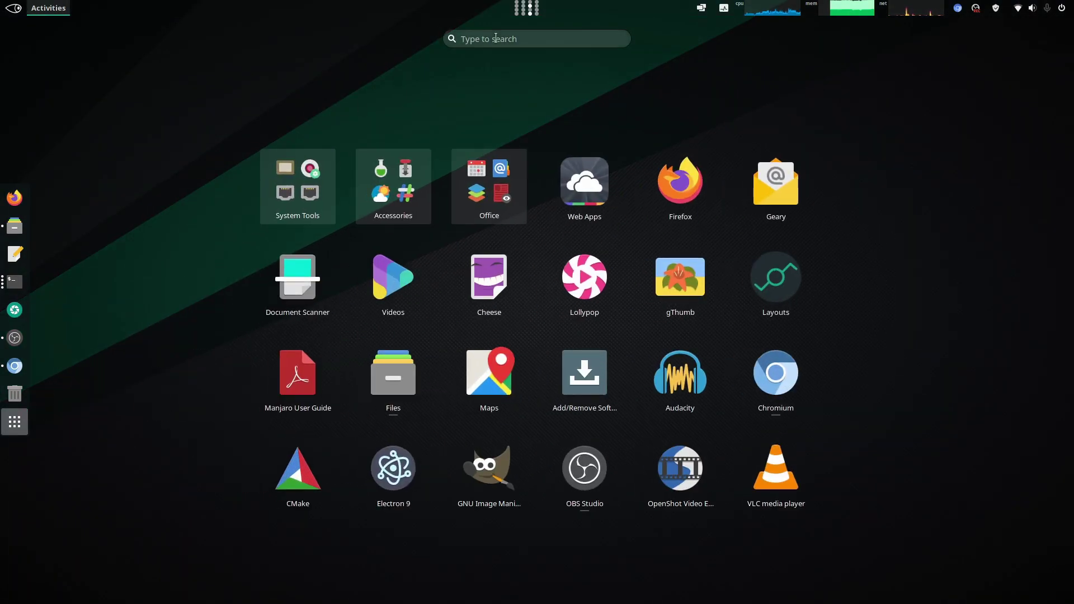
{"action": "left_click", "coordinate": [497, 41]}
{"action": "type", "text": "pop"}
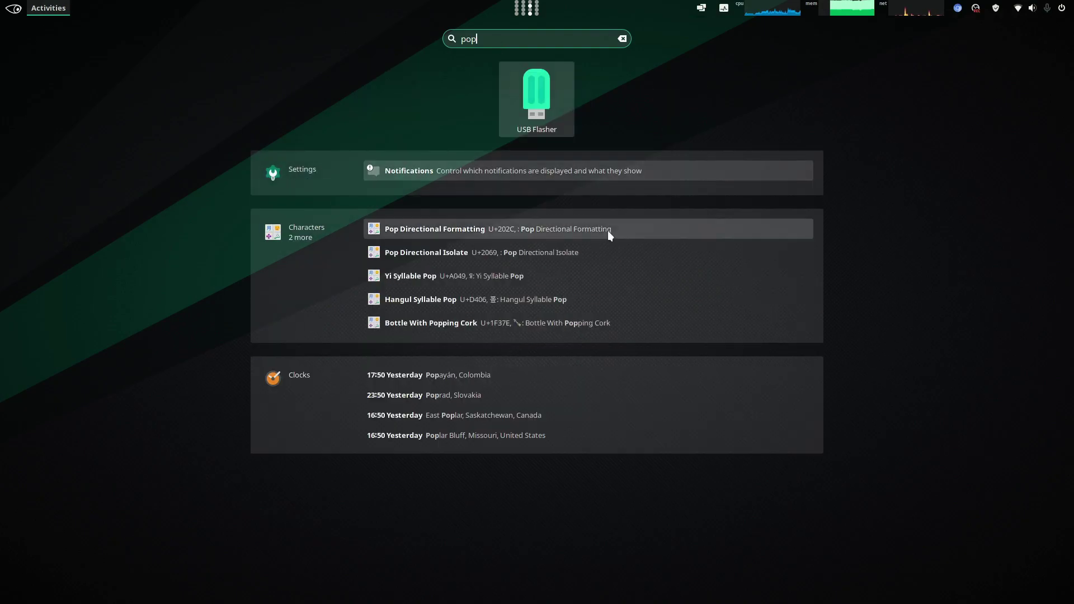
{"action": "left_click", "coordinate": [518, 122]}
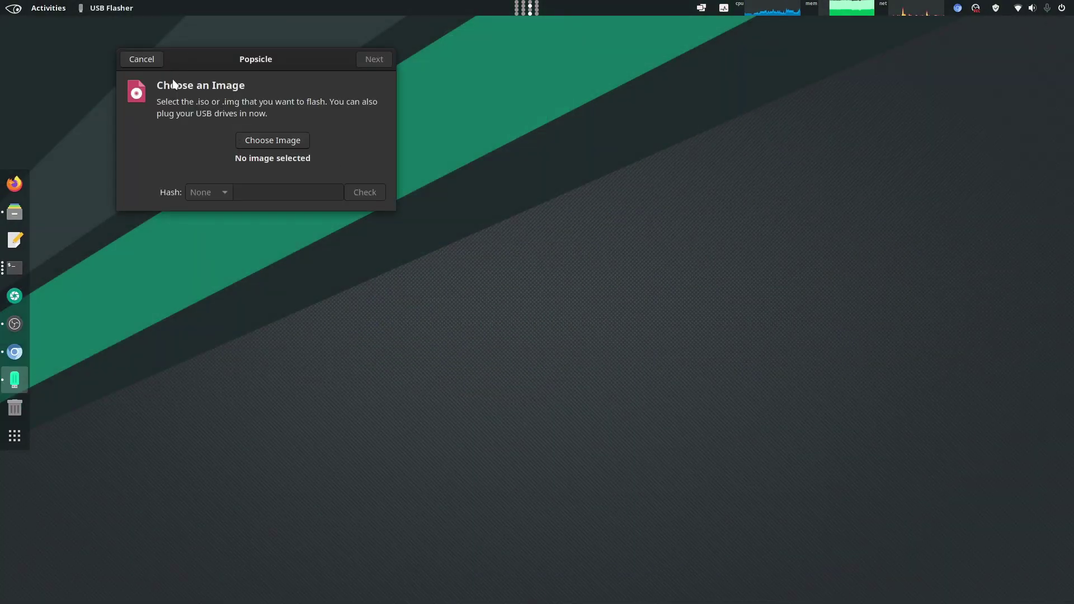
{"action": "left_click_drag", "start_coordinate": [230, 58], "coordinate": [525, 261]}
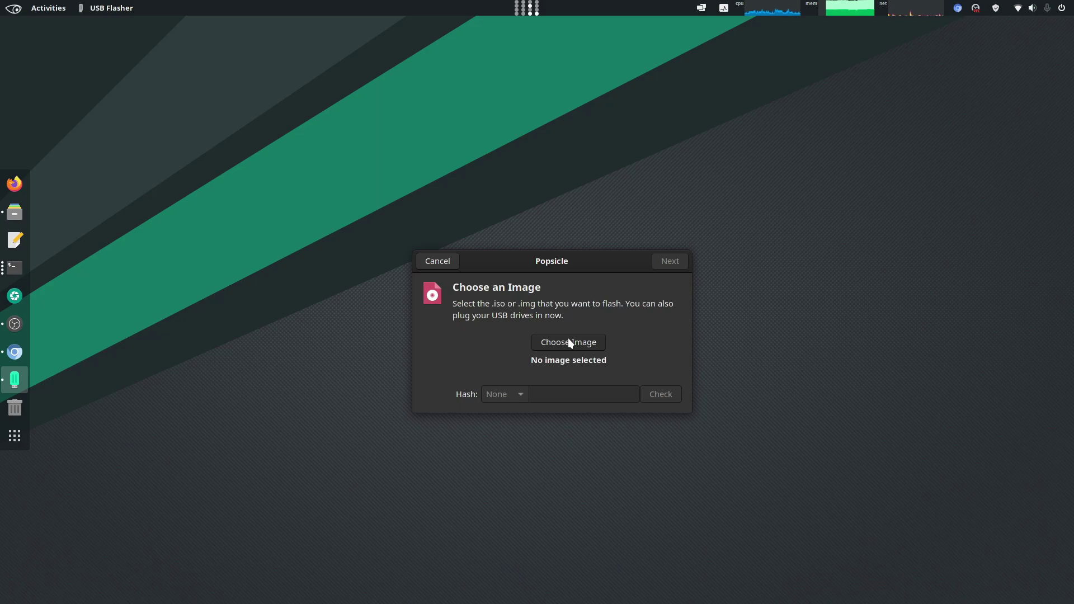
{"action": "left_click", "coordinate": [429, 261]}
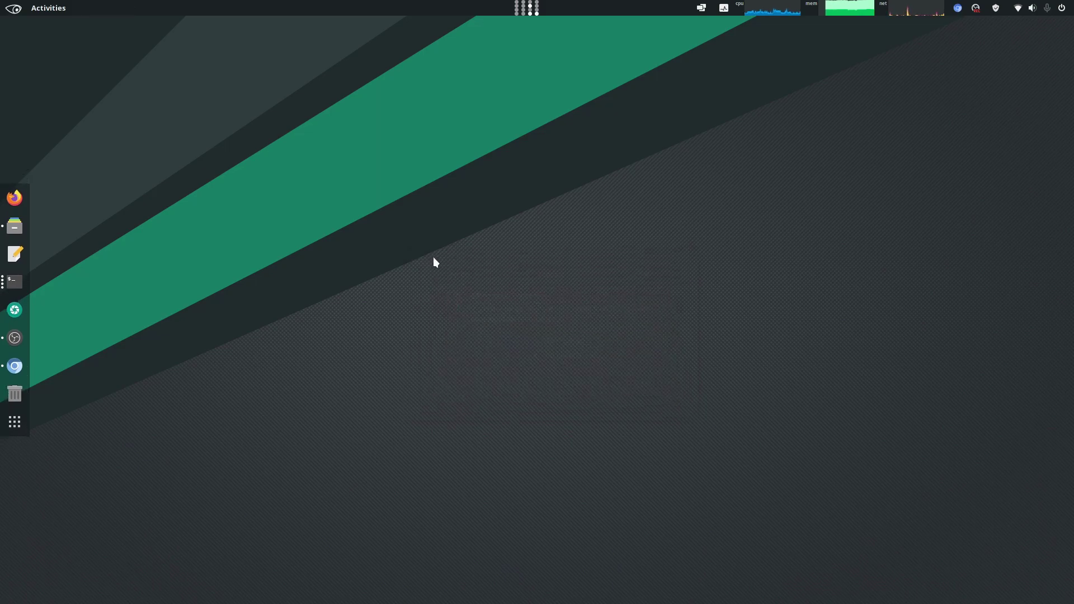